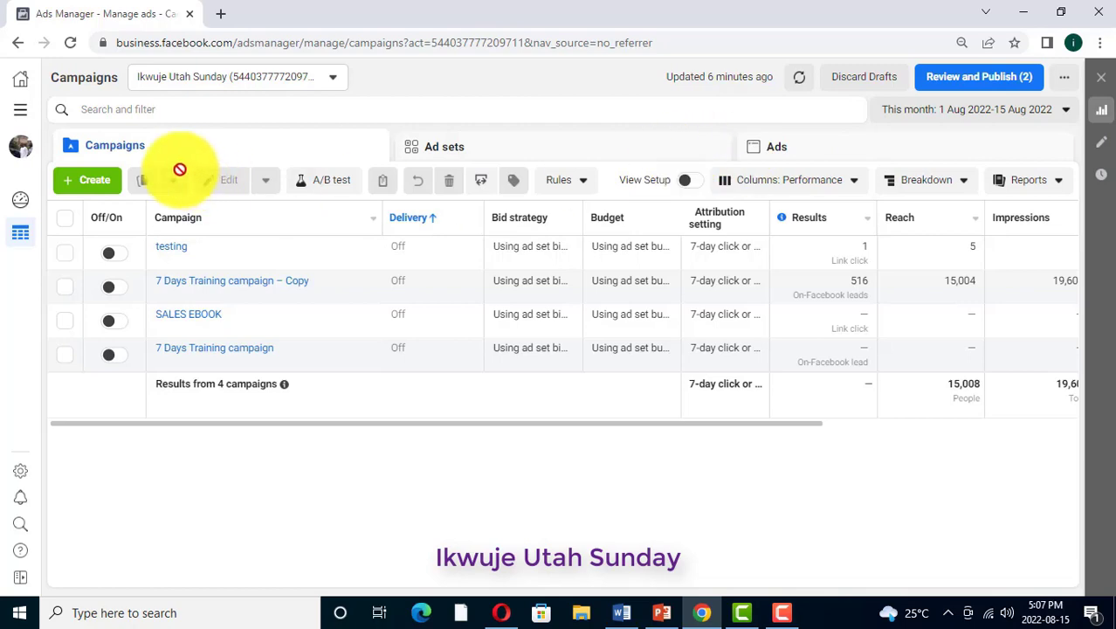
Start creating a new campaign and review the descriptions of objectives in the Awareness, Consideration and Conversion categories, from Brand Awareness to Store Traffic
left_click(92, 180)
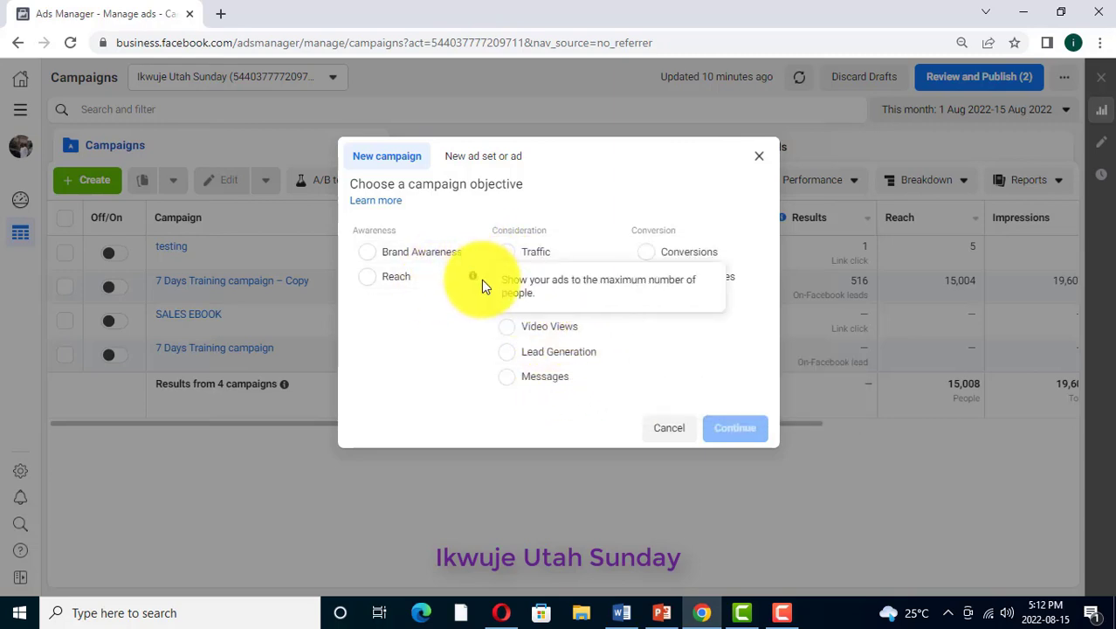
mouse_move(471, 252)
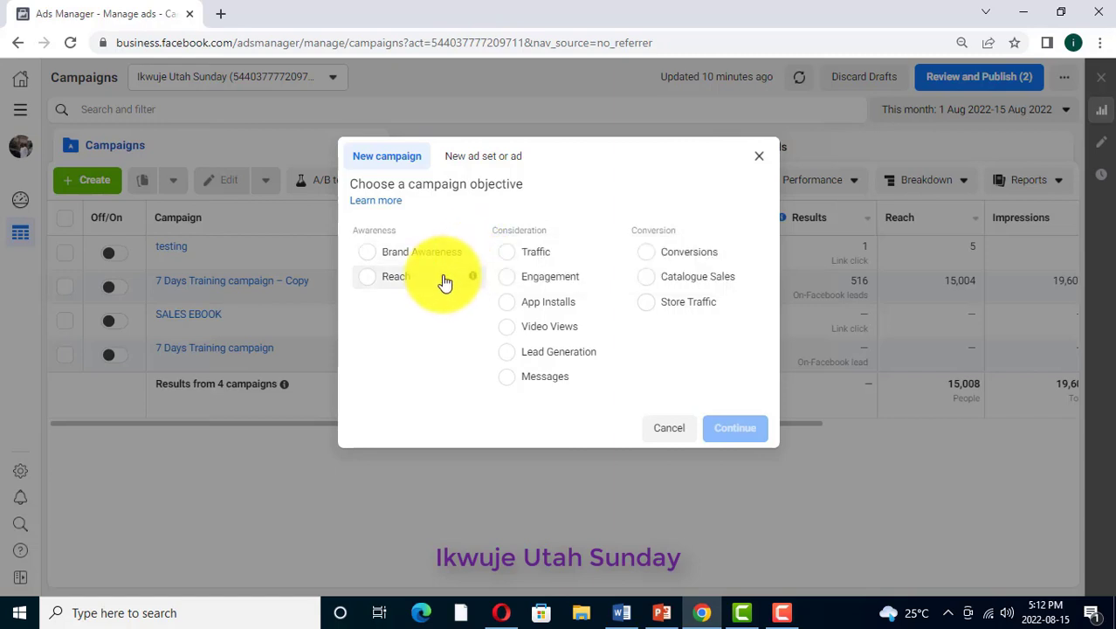
mouse_move(473, 281)
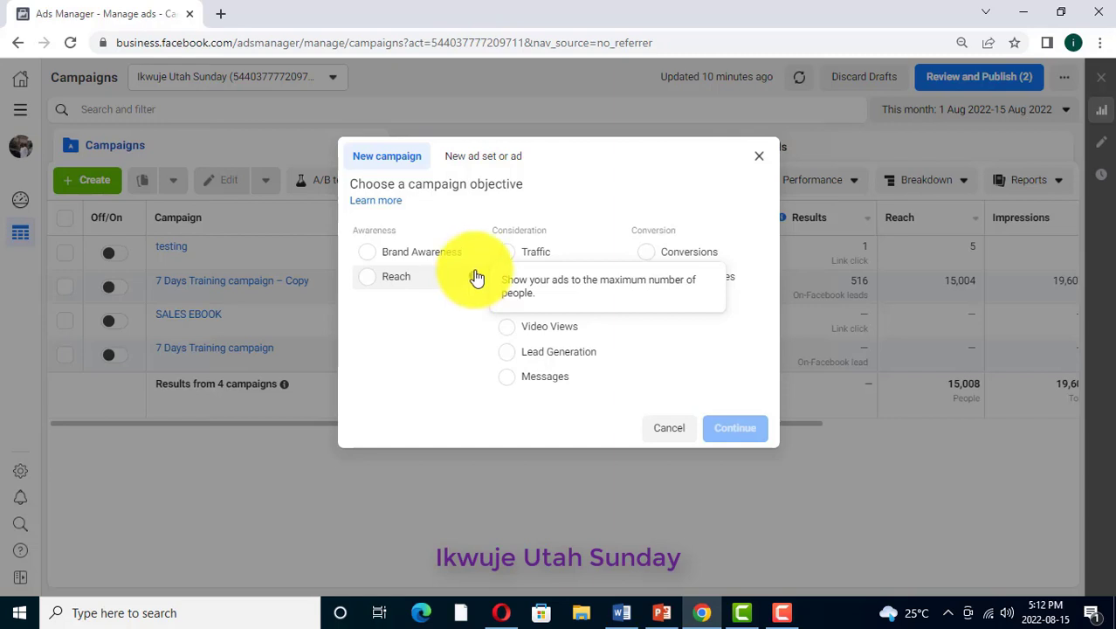
mouse_move(616, 254)
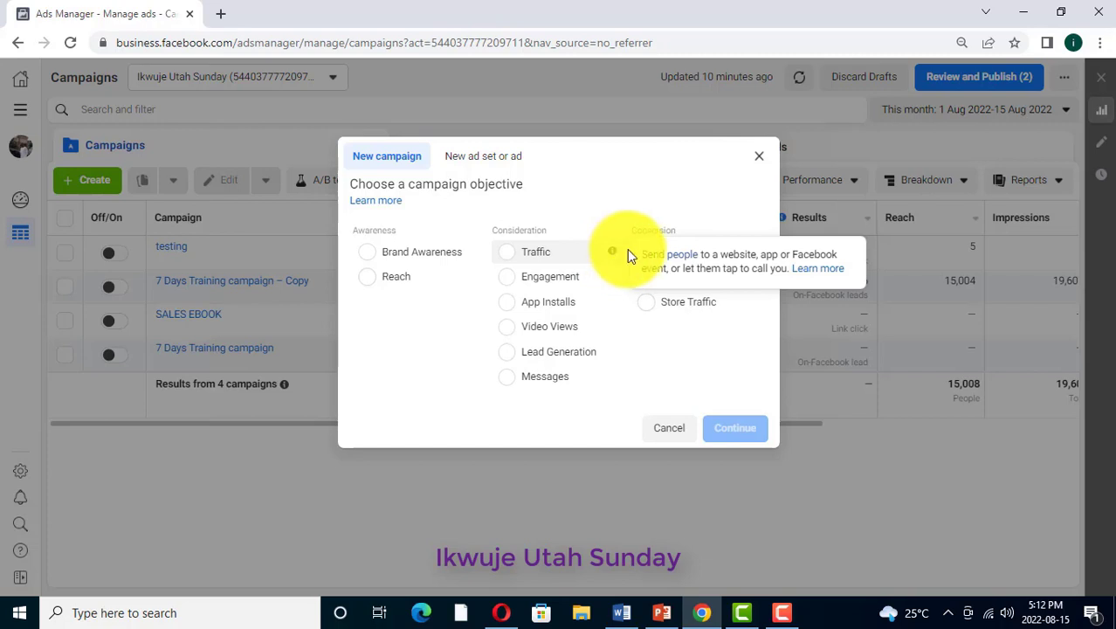
mouse_move(593, 288)
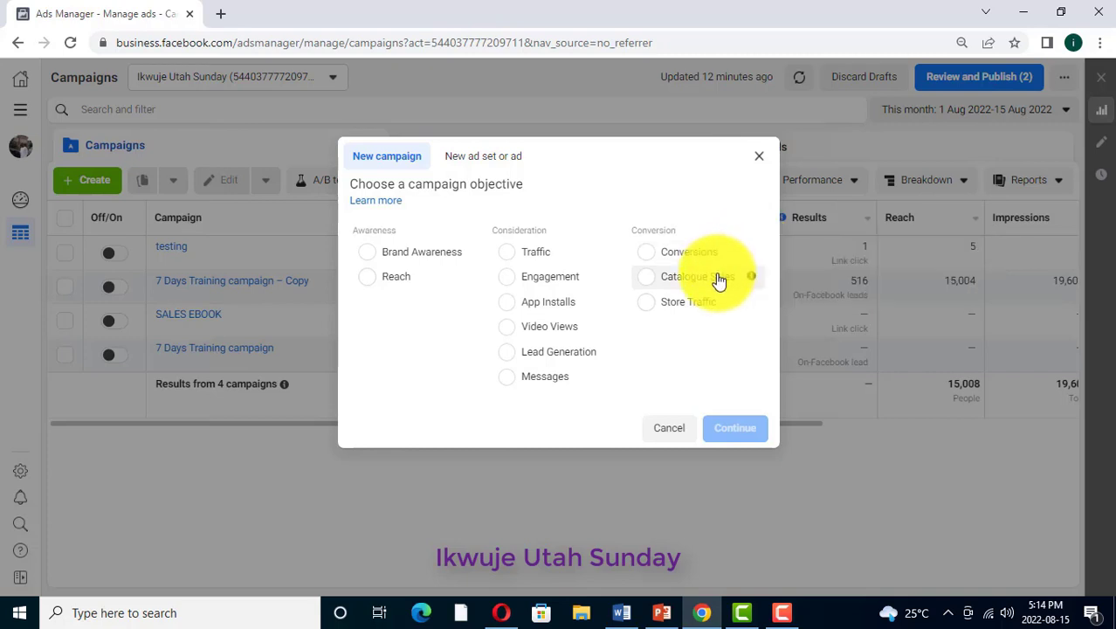
mouse_move(760, 280)
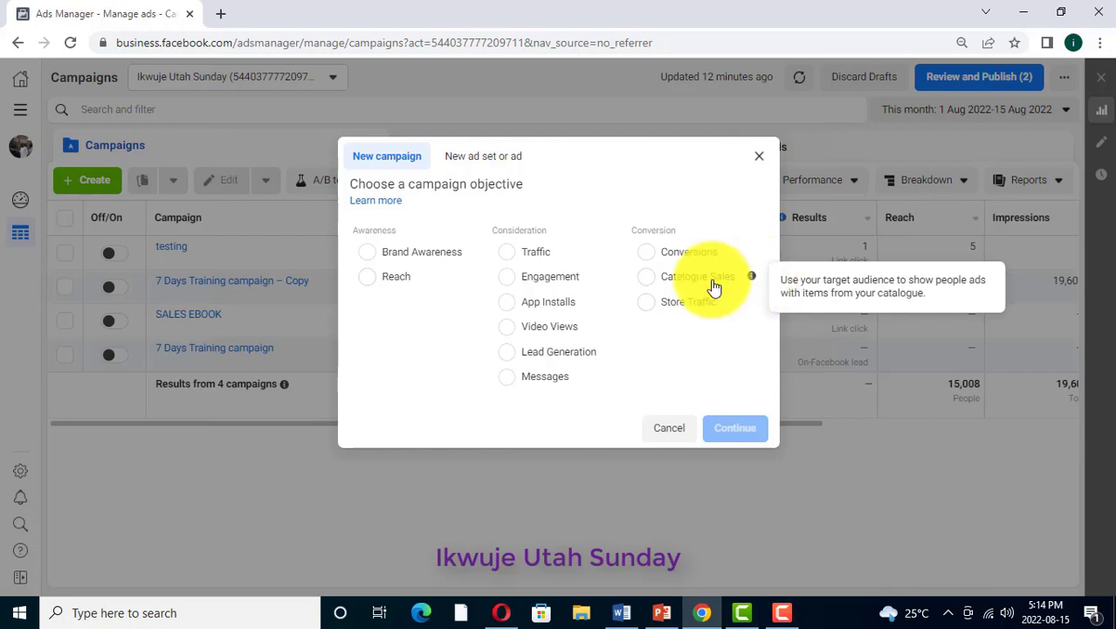
mouse_move(752, 303)
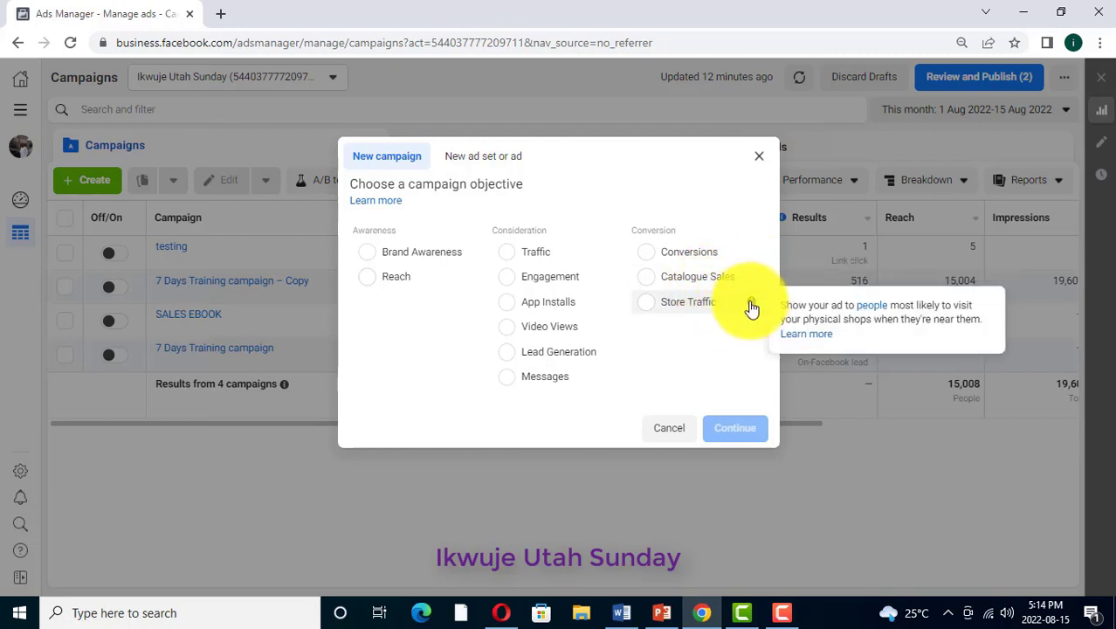
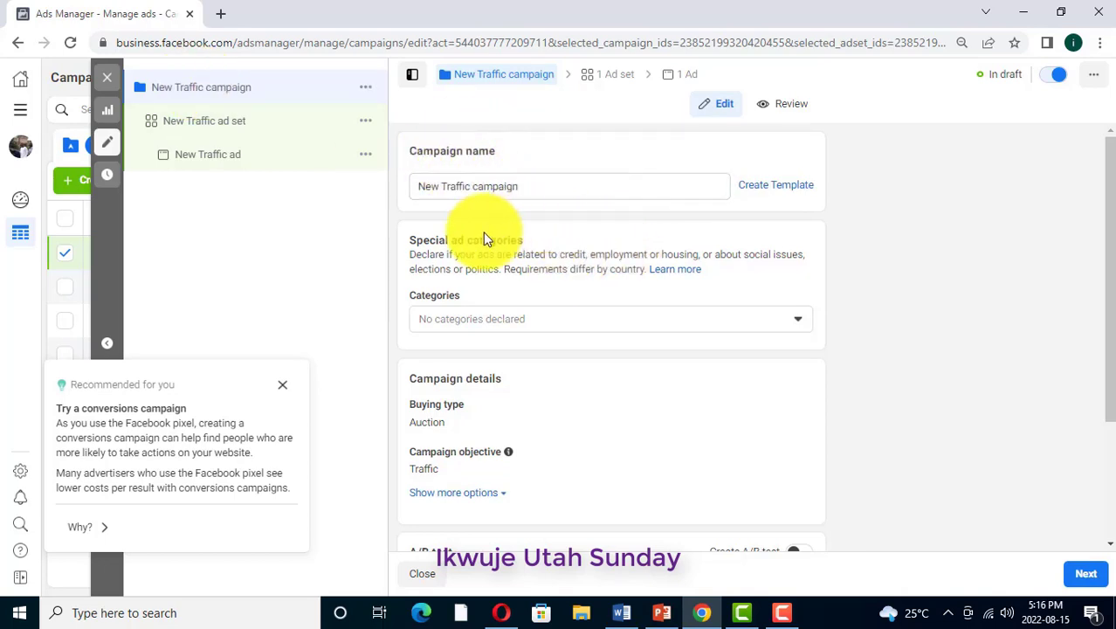
Rename the new traffic campaign as "tutorial"
scroll(511, 201, "down", 2)
scroll(524, 222, "up", 2)
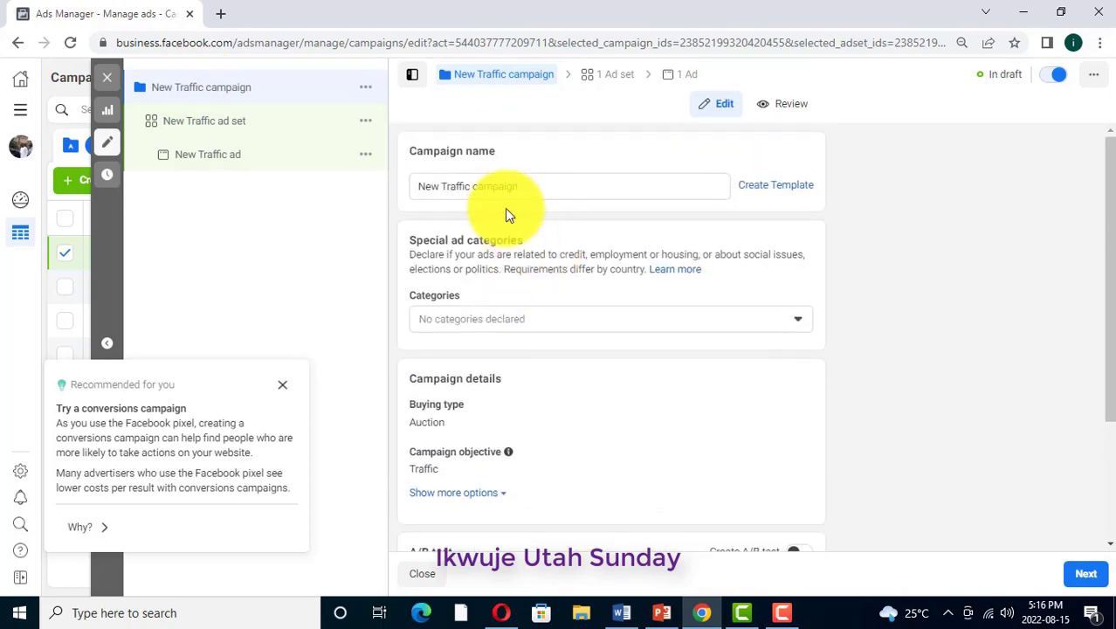
left_click(520, 185)
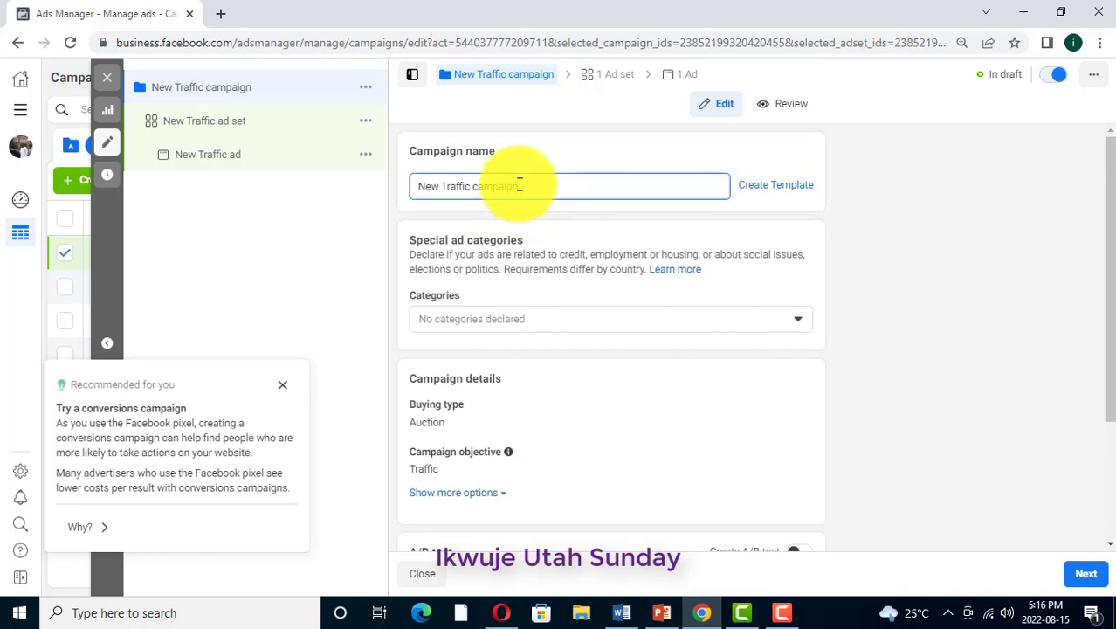
key("BackSpace")
key("BackSpace")
key("BackSpace")
key("BackSpace")
key("BackSpace")
key("BackSpace")
key("BackSpace")
key("BackSpace")
key("BackSpace")
key("BackSpace")
key("BackSpace")
key("BackSpace")
key("BackSpace")
key("BackSpace")
key("BackSpace")
key("BackSpace")
key("BackSpace")
key("BackSpace")
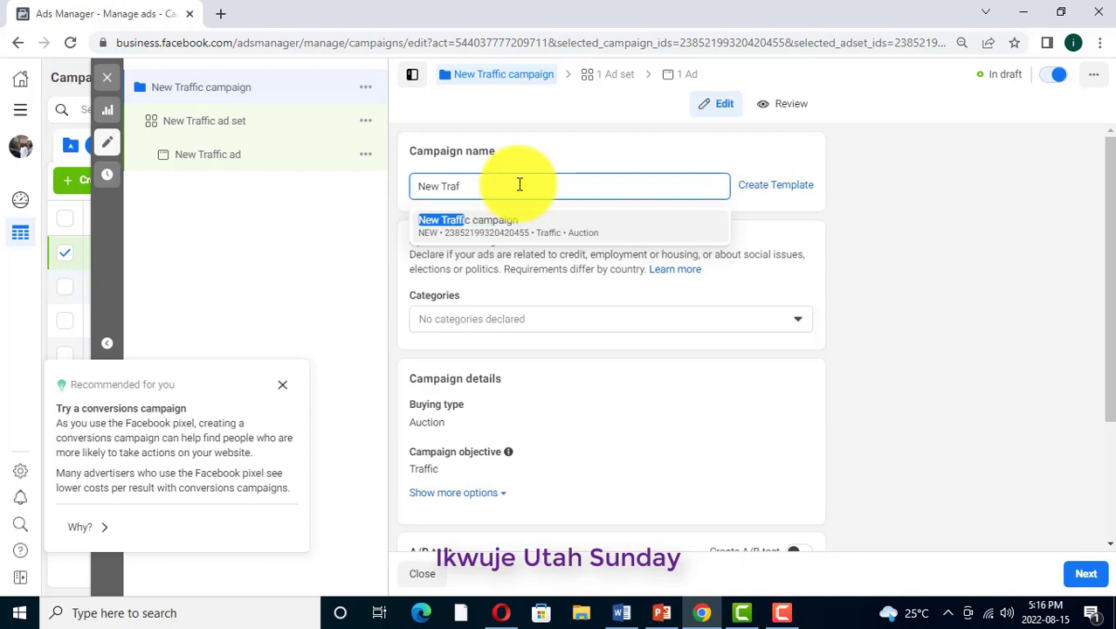
type("tu")
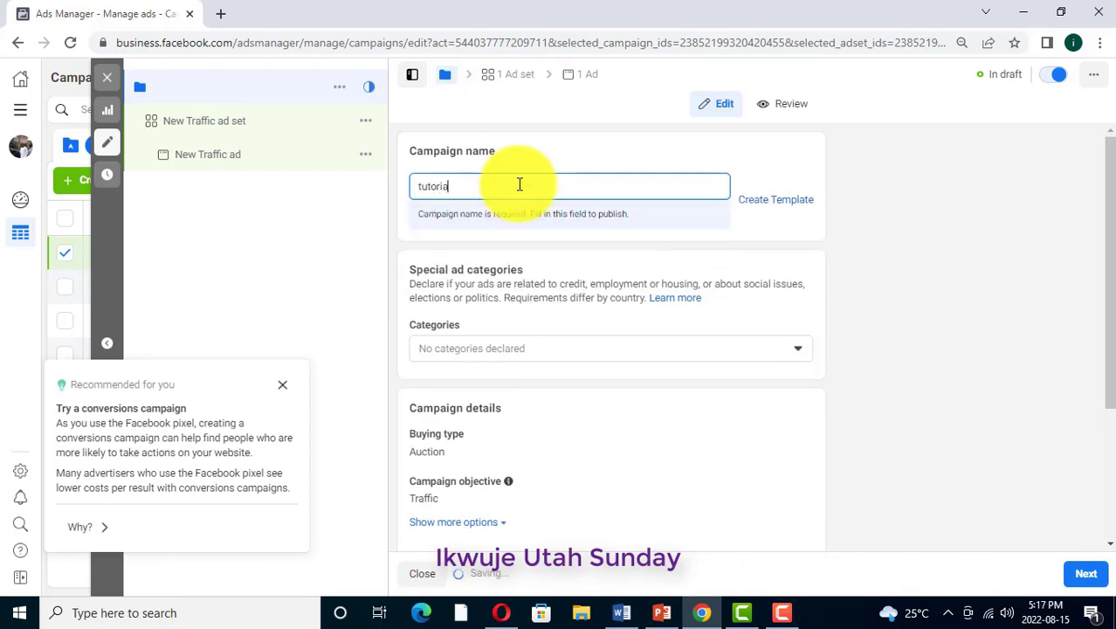
type("toria")
key("BackSpace")
type("l")
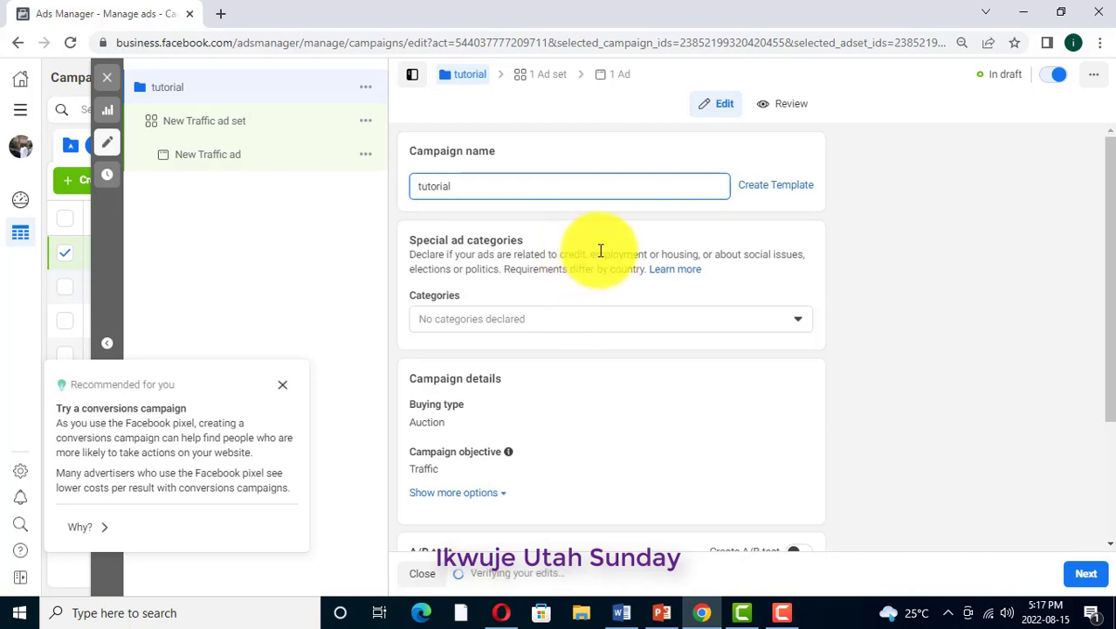
Look over the remaining campaign settings and continue to the ad set settings
scroll(559, 349, "down", 2)
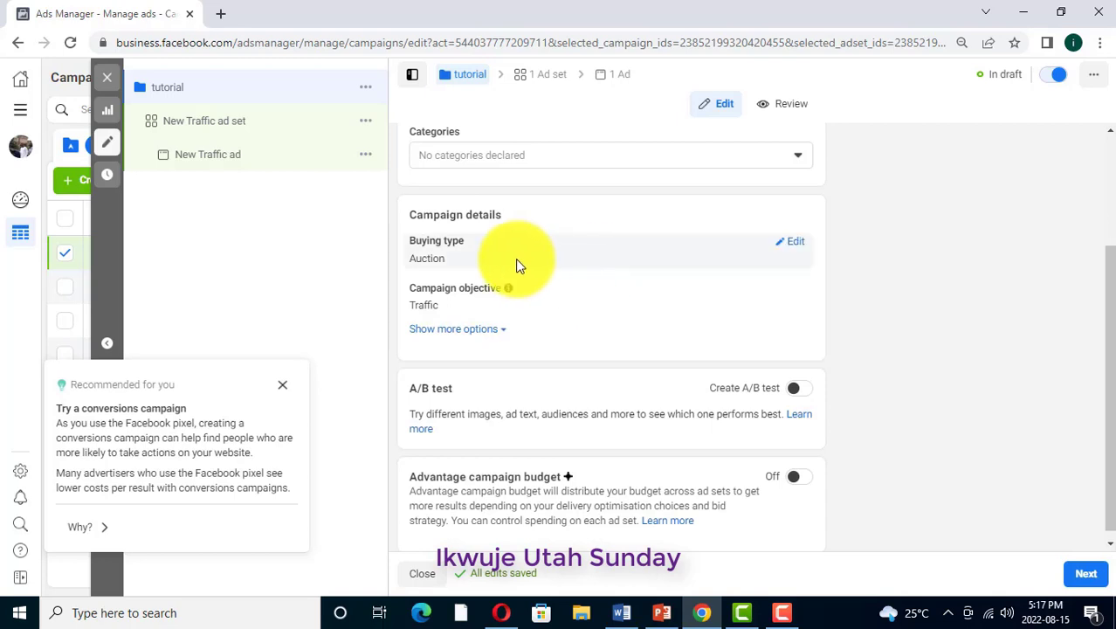
scroll(586, 273, "down", 1)
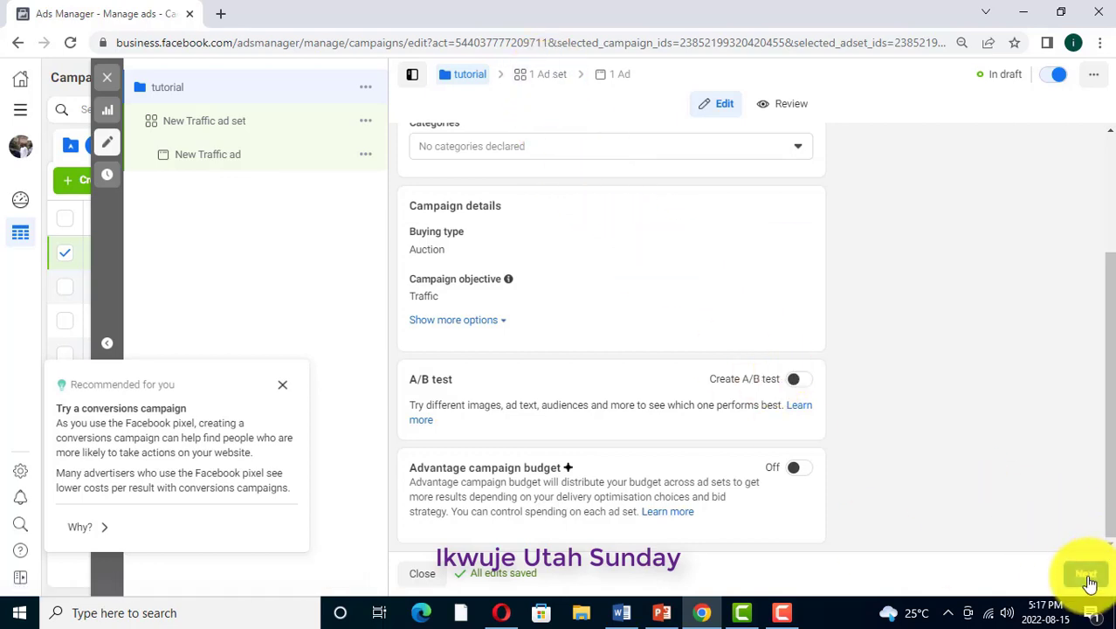
left_click(552, 78)
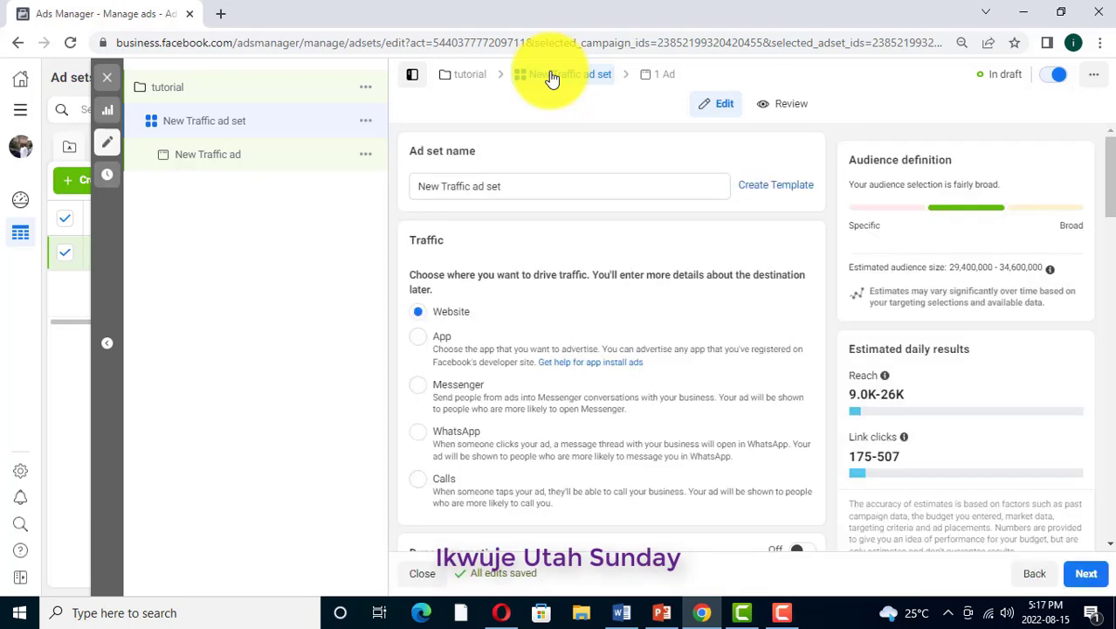
Change the ad set name to "tutorial ad set"
left_click(470, 186)
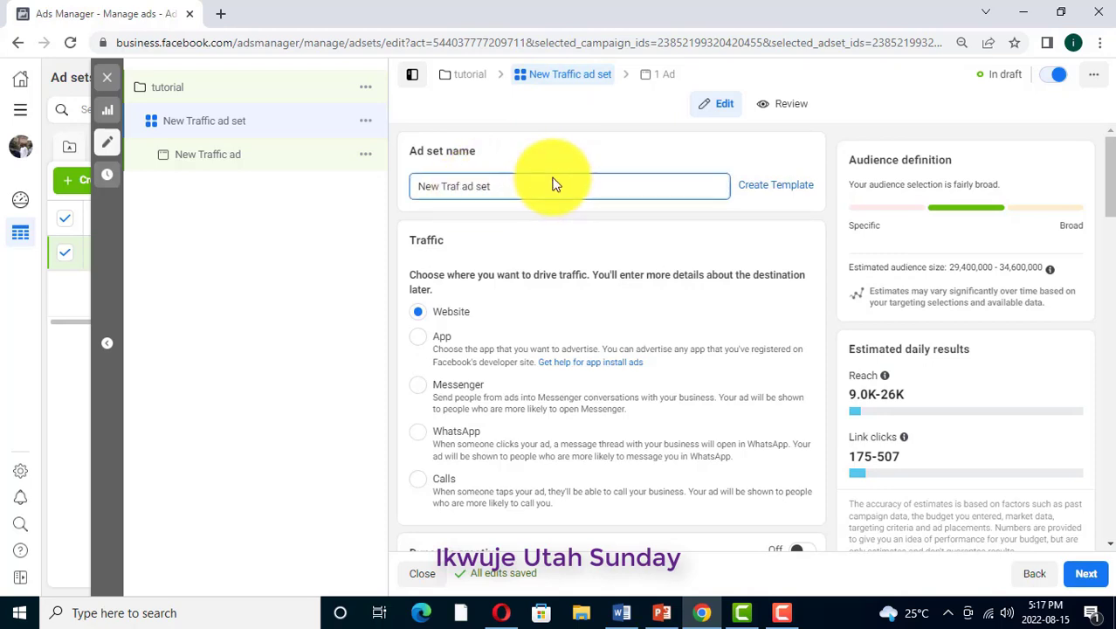
key("BackSpace")
key("BackSpace")
key("BackSpace")
key("BackSpace")
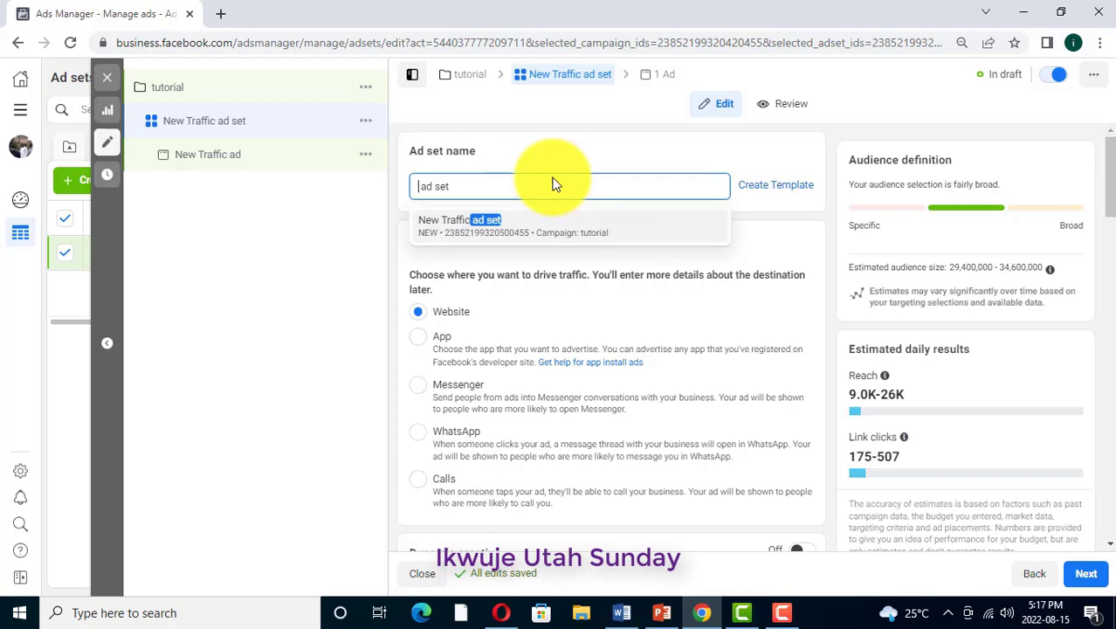
type("tuto ")
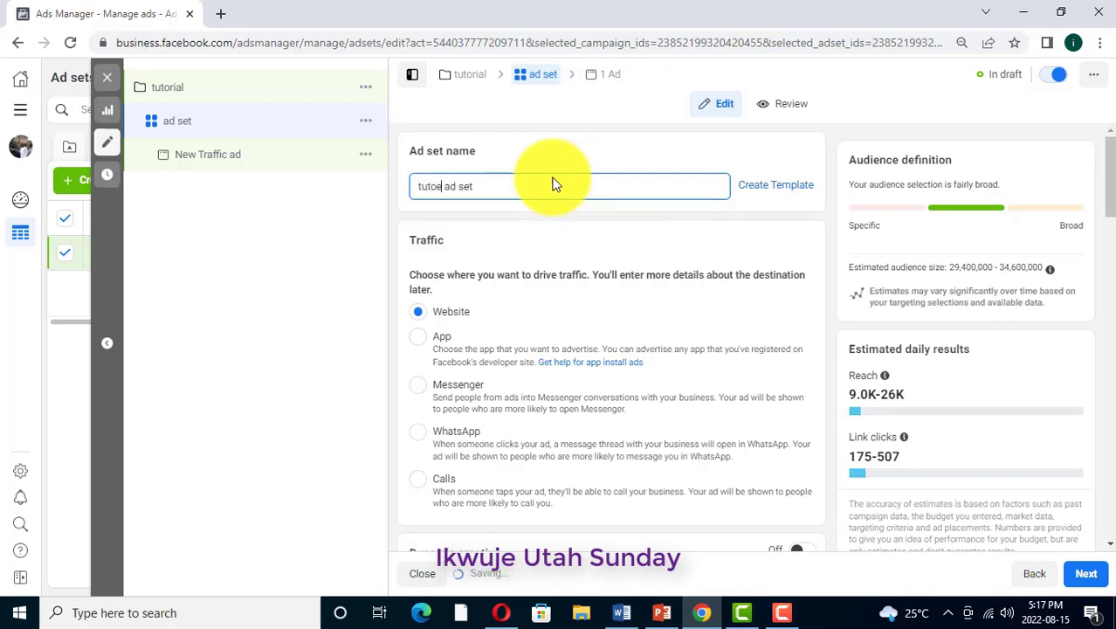
type("rial")
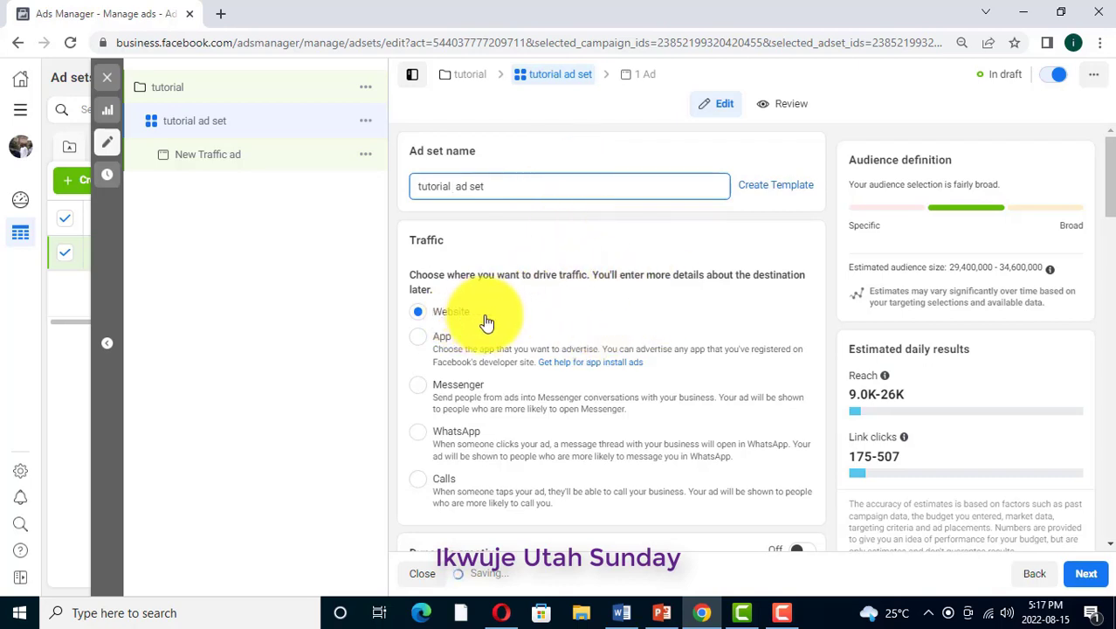
Examine the ad set's traffic destinations, the dynamic creative setting and the available optimisation choices for ad delivery
scroll(492, 310, "down", 1)
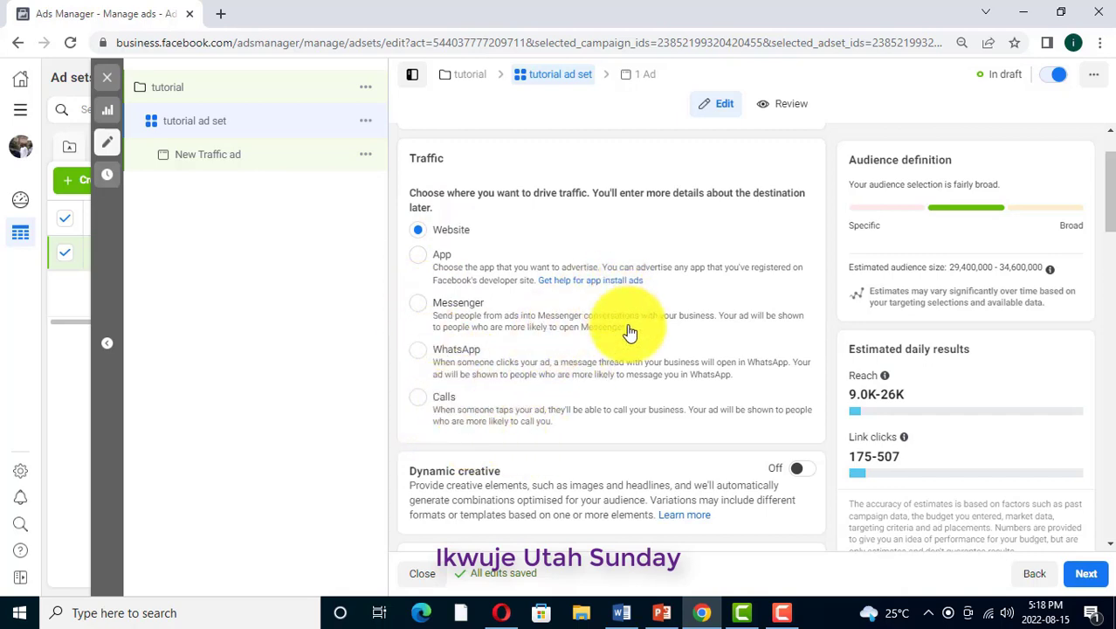
scroll(690, 306, "down", 2)
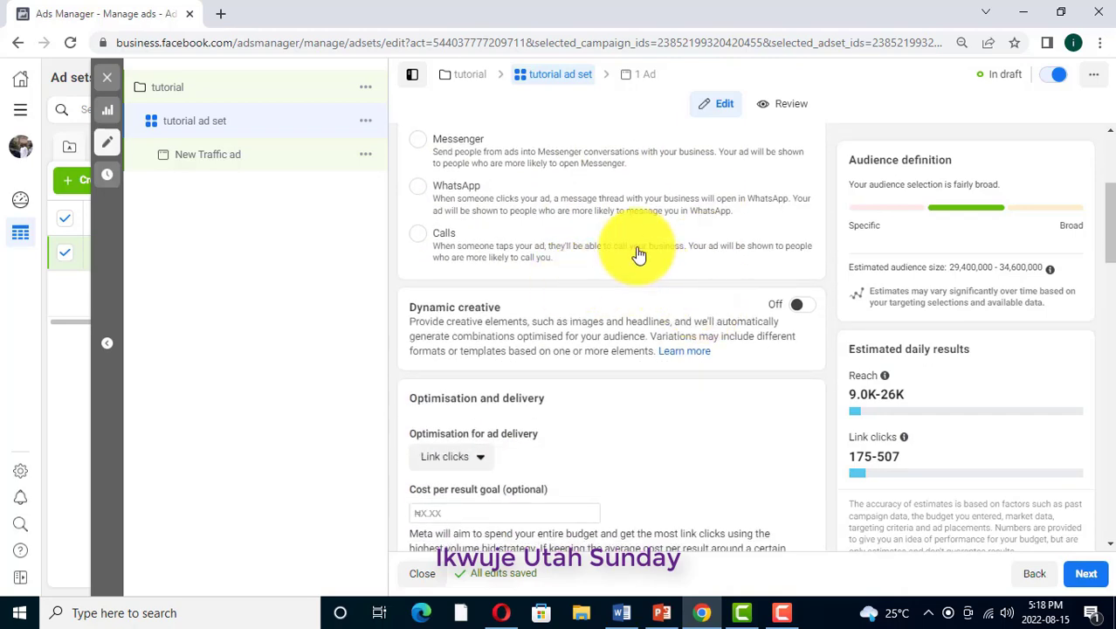
scroll(637, 253, "up", 3)
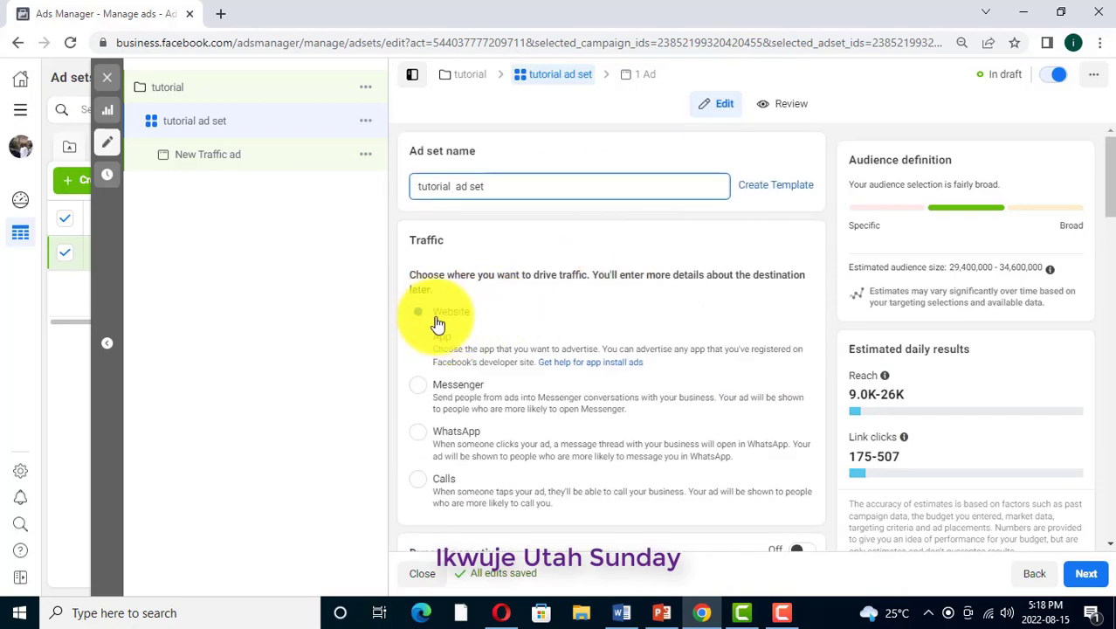
scroll(669, 349, "down", 2)
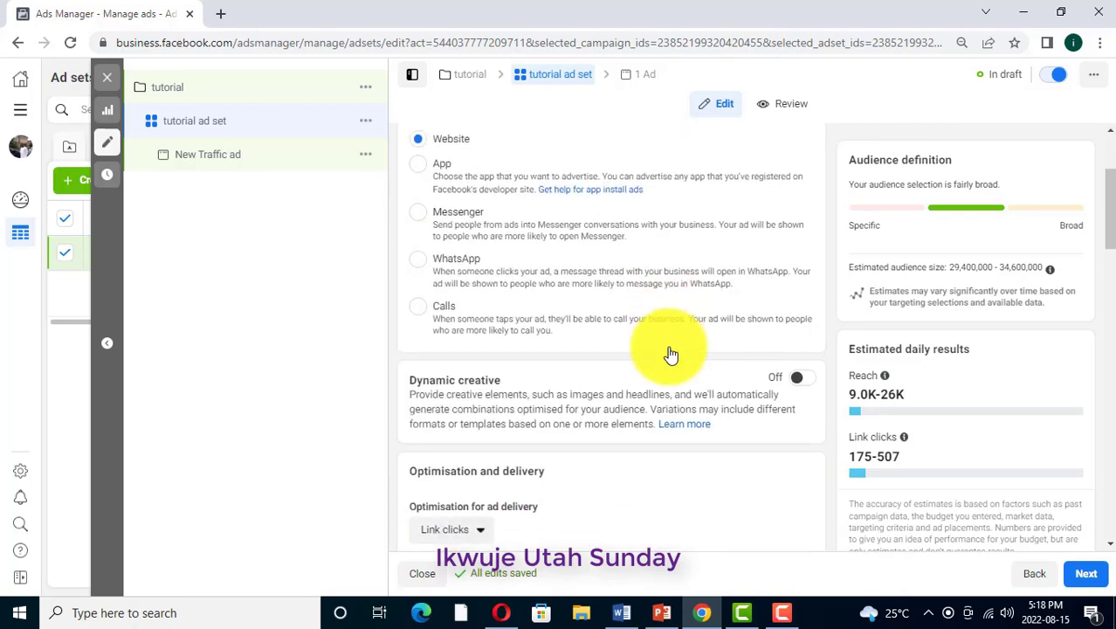
scroll(668, 349, "down", 1)
scroll(611, 377, "down", 1)
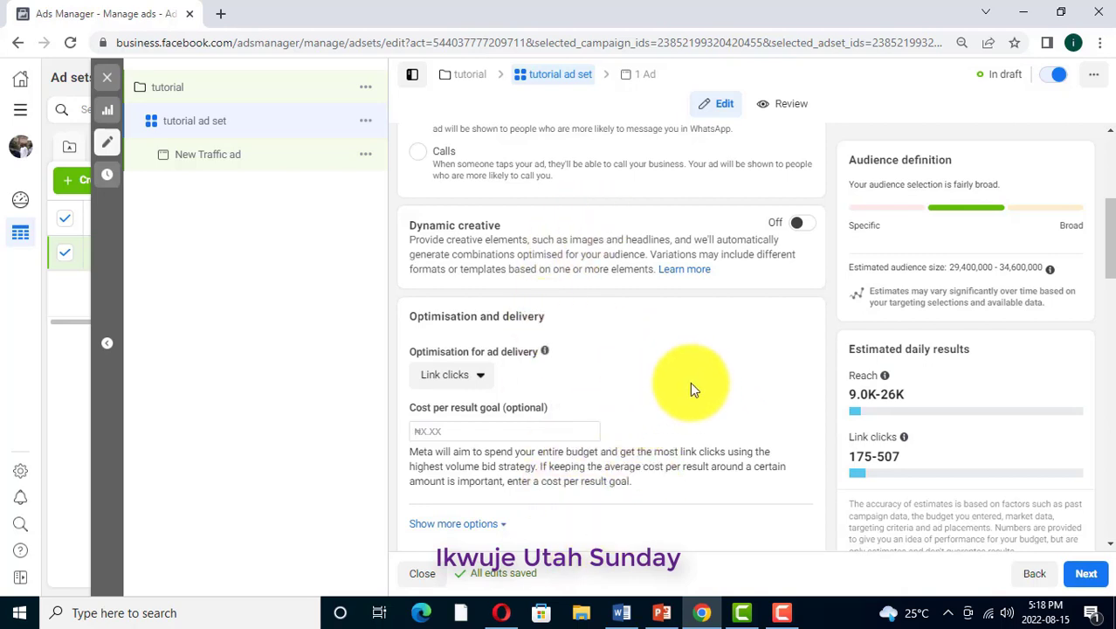
scroll(629, 339, "down", 1)
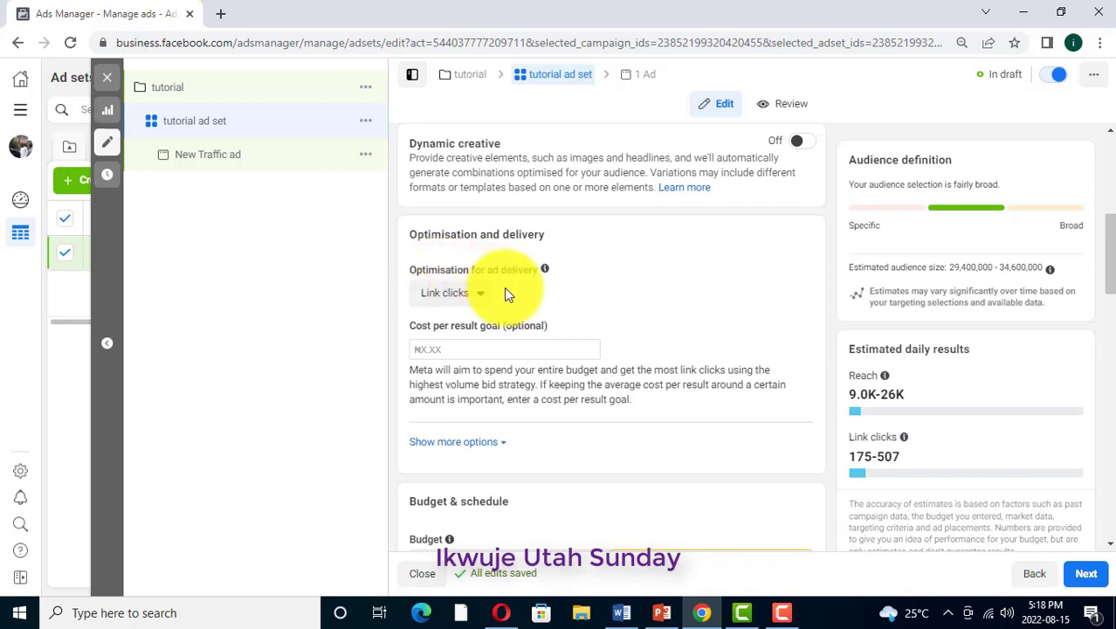
mouse_move(479, 310)
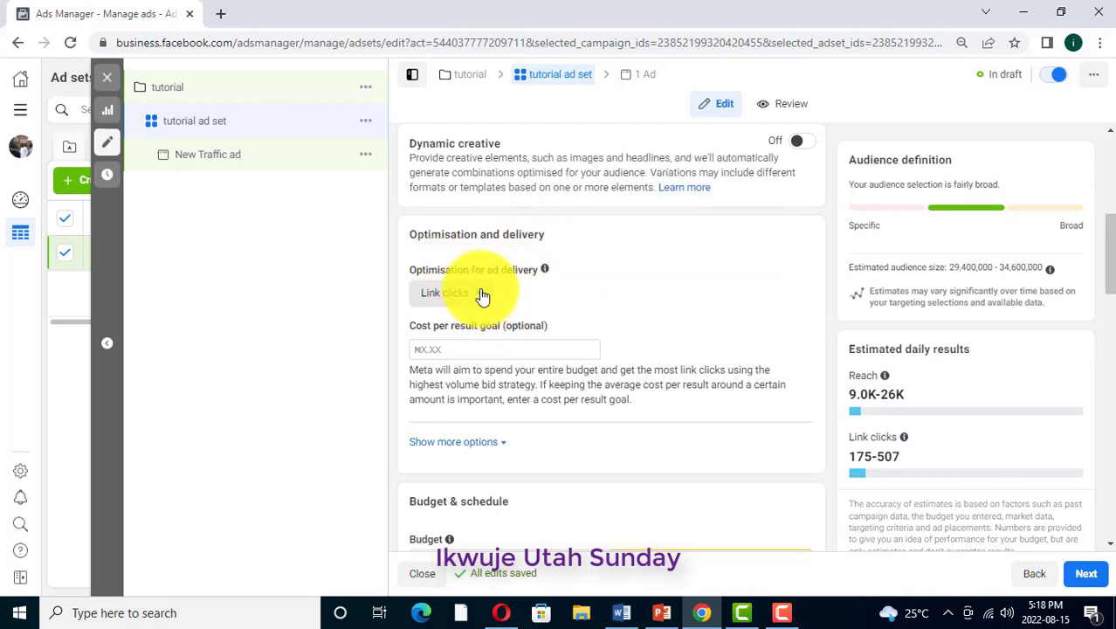
left_click(483, 299)
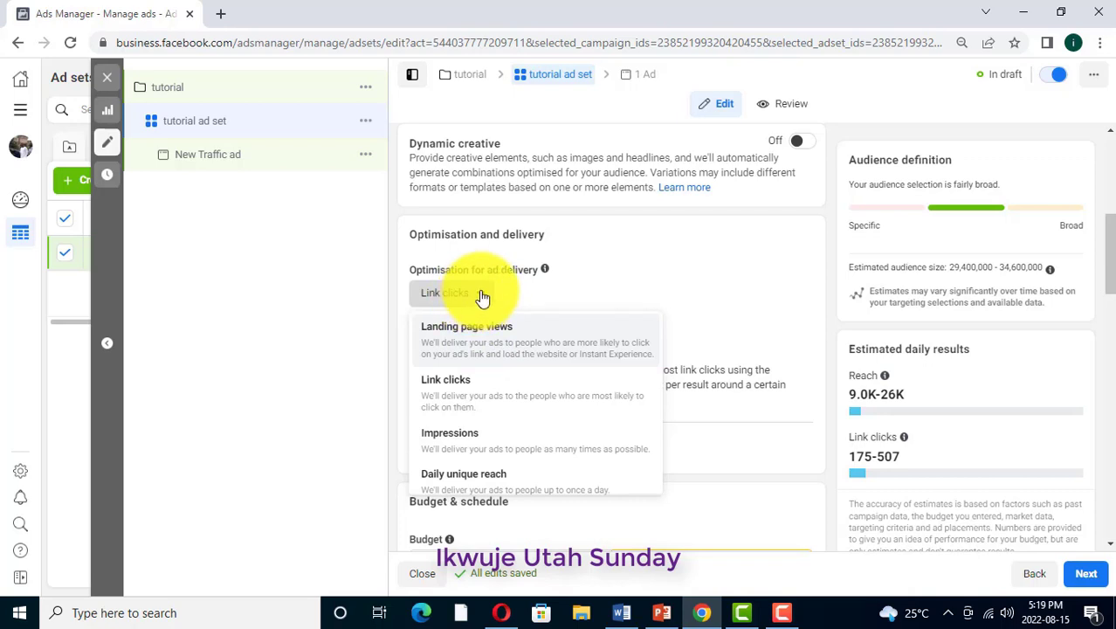
left_click(483, 298)
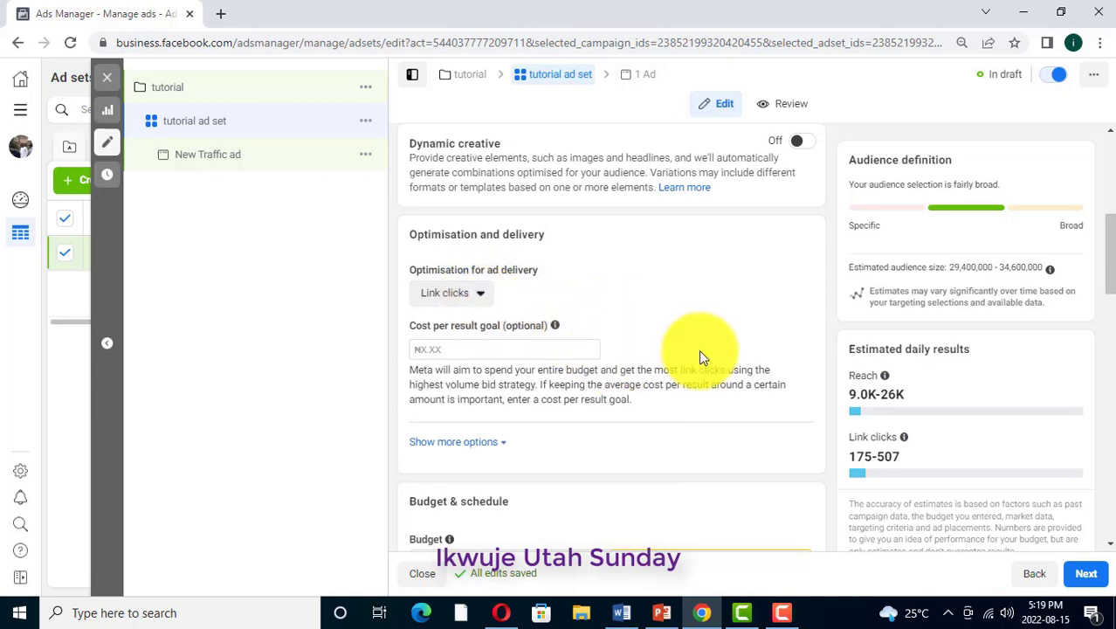
Set the ad set's daily budget to ₦2000
scroll(681, 350, "down", 3)
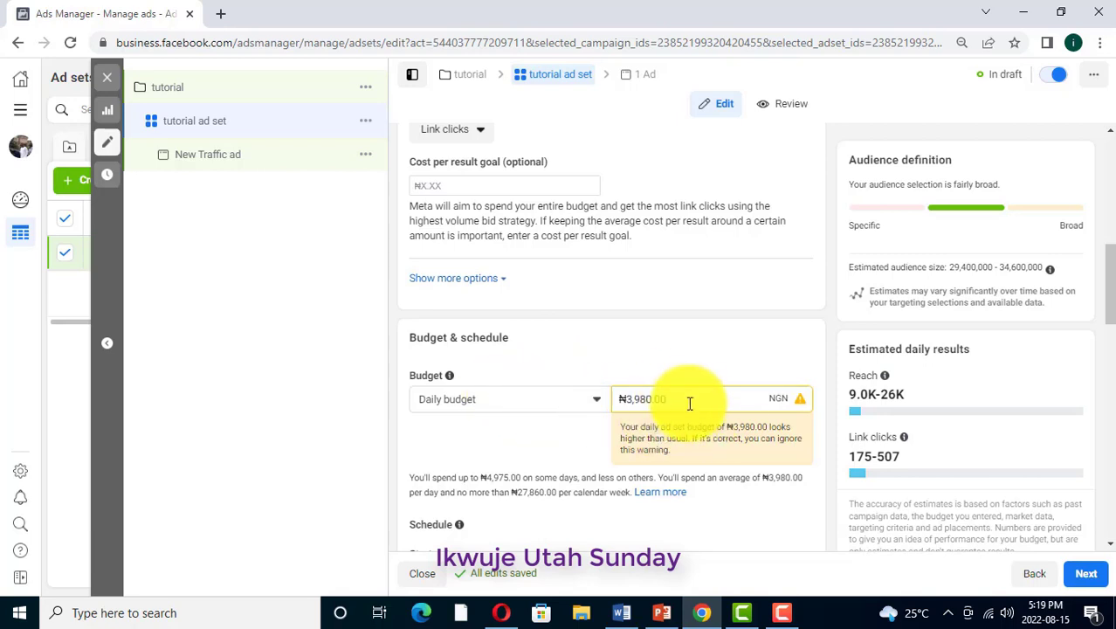
key("BackSpace")
key("BackSpace")
key("BackSpace")
key("BackSpace")
key("BackSpace")
key("BackSpace")
key("BackSpace")
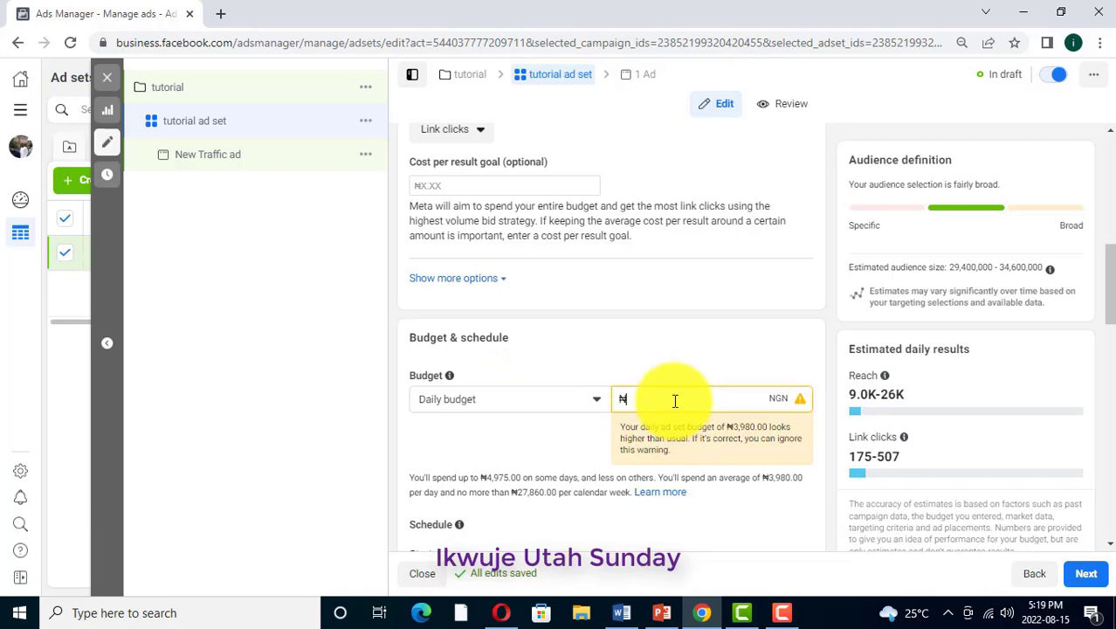
type("2000")
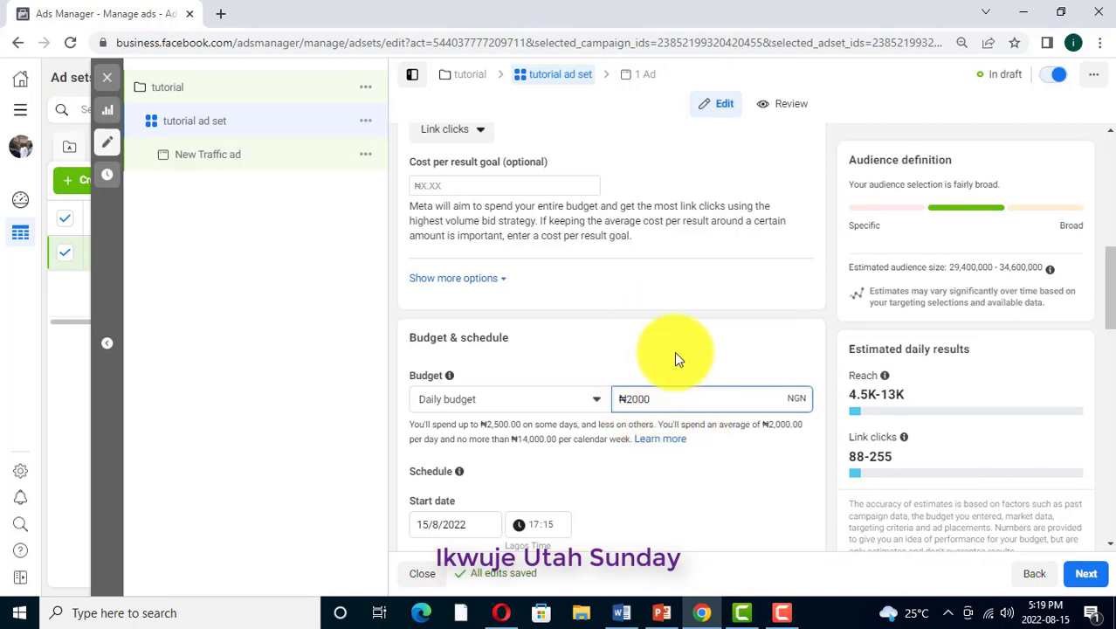
Schedule the ad set to start on 16/8/2022 at 04:00
scroll(675, 376, "down", 2)
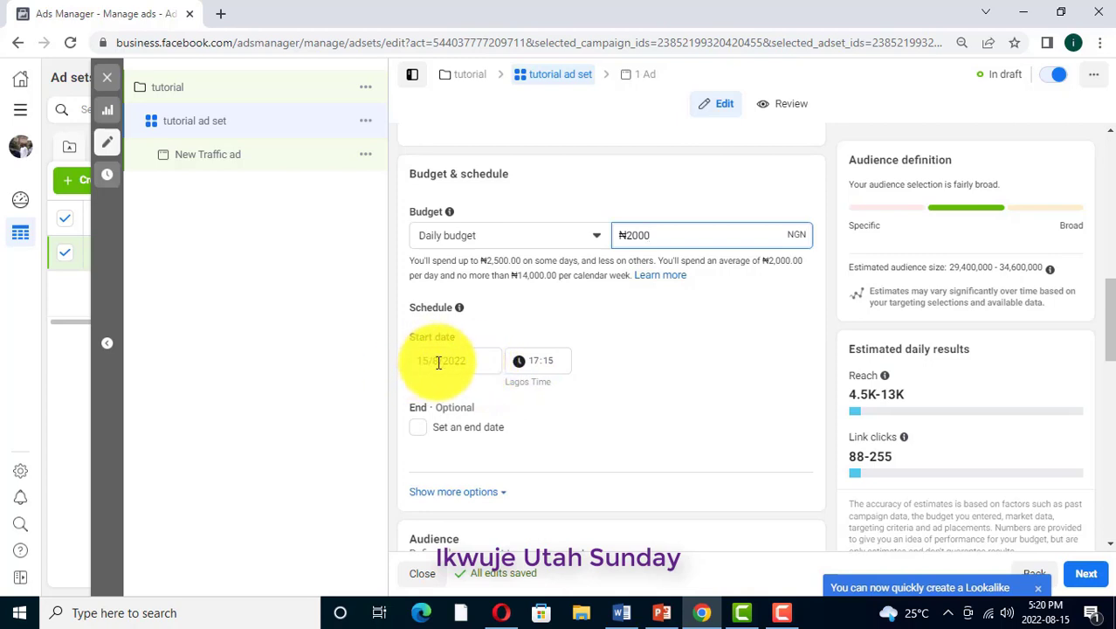
left_click(478, 361)
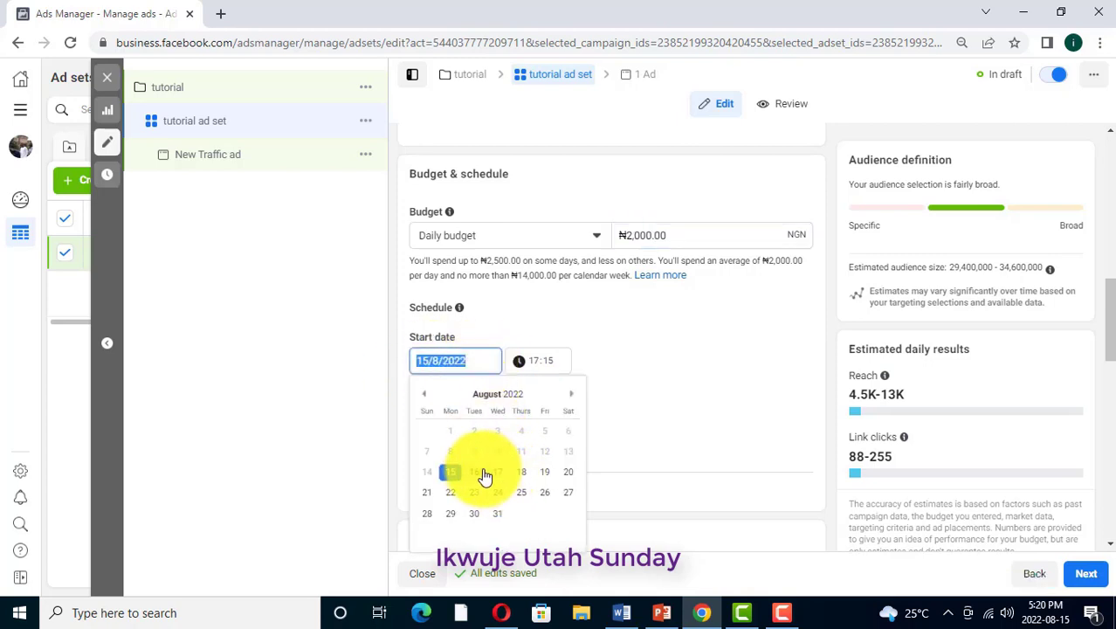
left_click(474, 473)
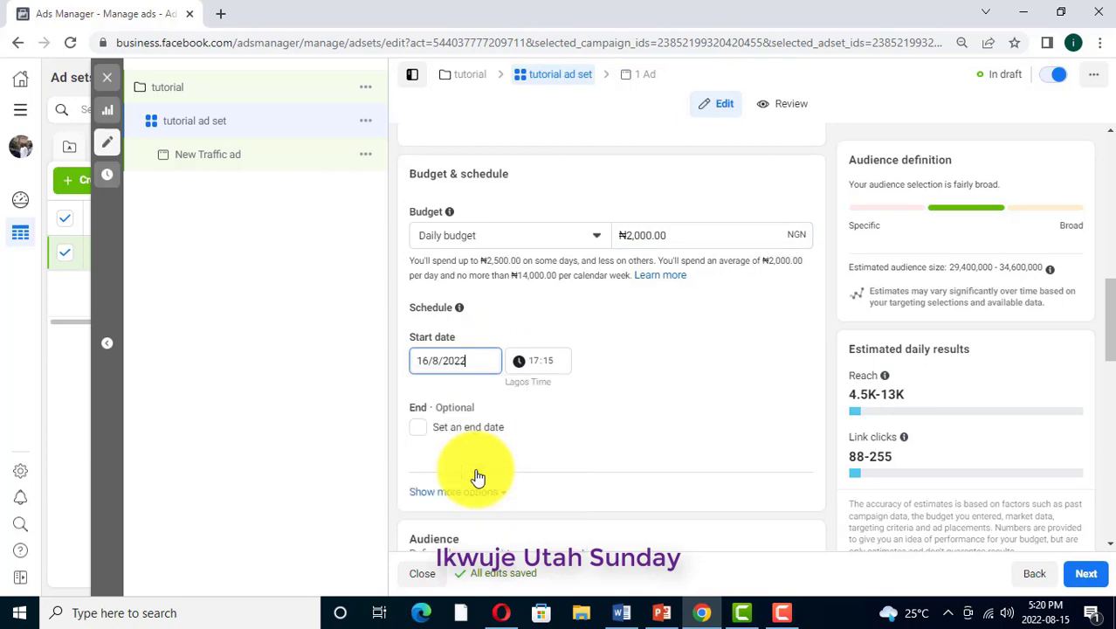
left_click(535, 362)
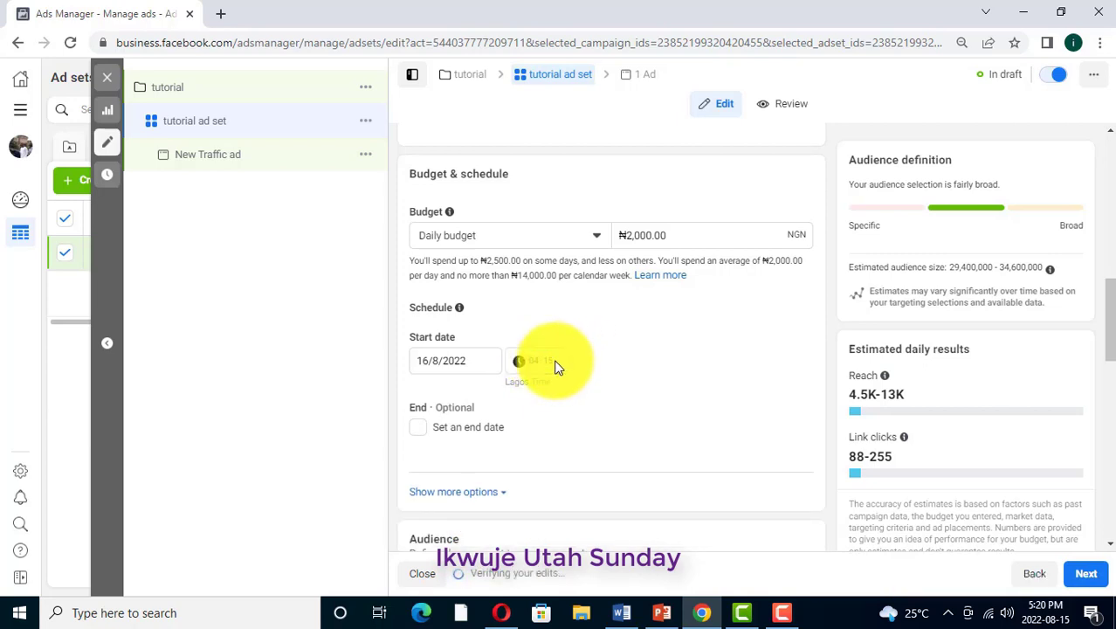
left_click(549, 361)
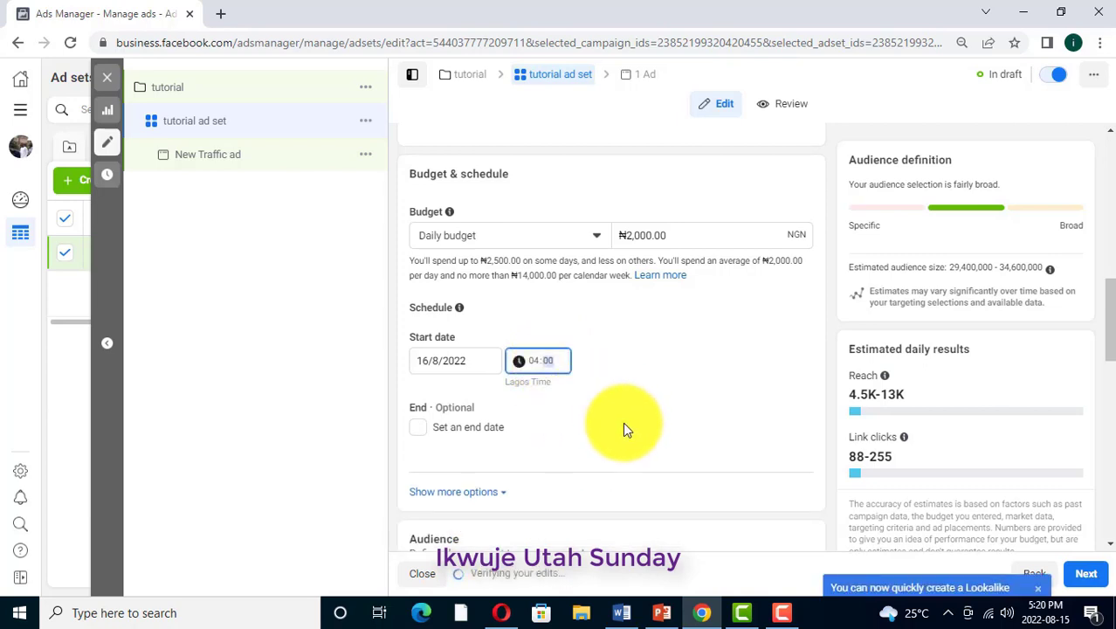
Examine the optional end date and the audience settings, including custom audiences, locations, age, gender and detailed targeting
scroll(441, 346, "down", 1)
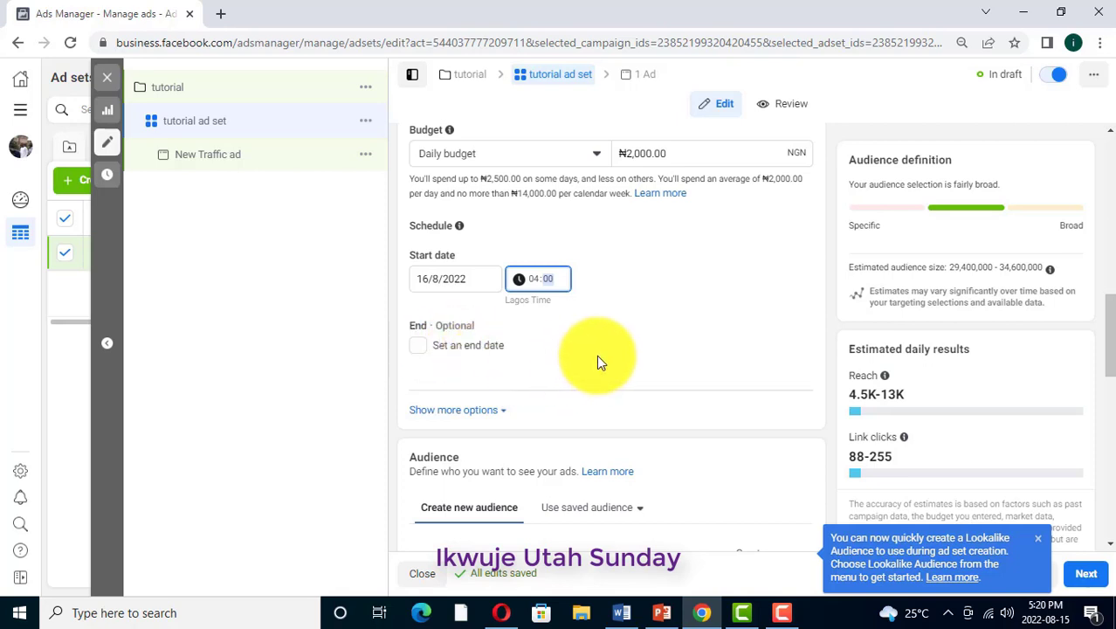
scroll(646, 351, "down", 1)
scroll(672, 324, "down", 1)
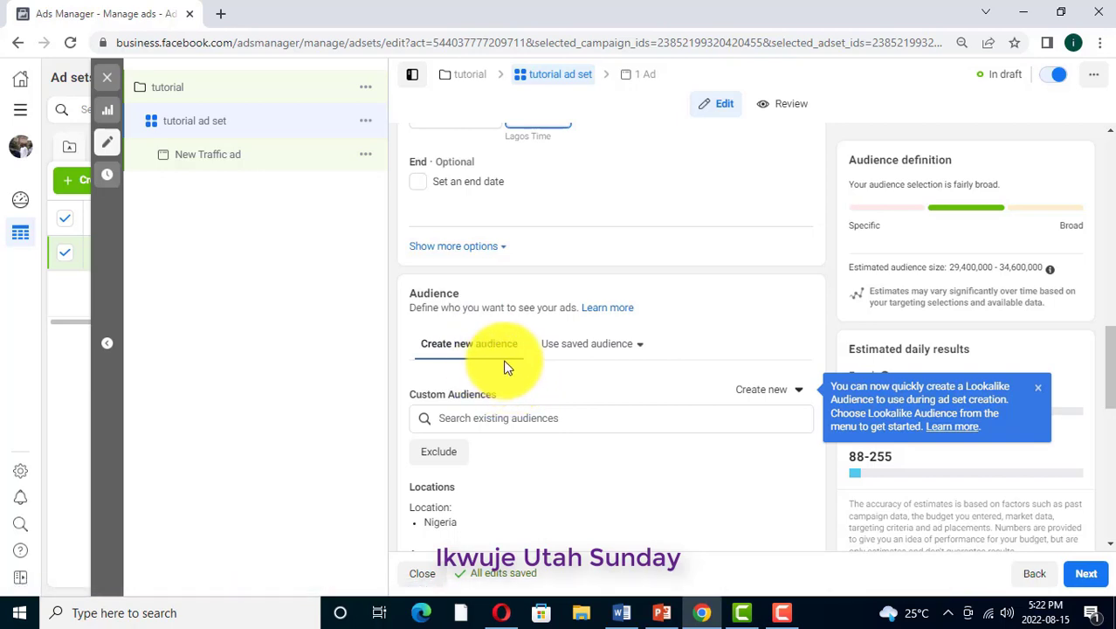
scroll(488, 346, "down", 1)
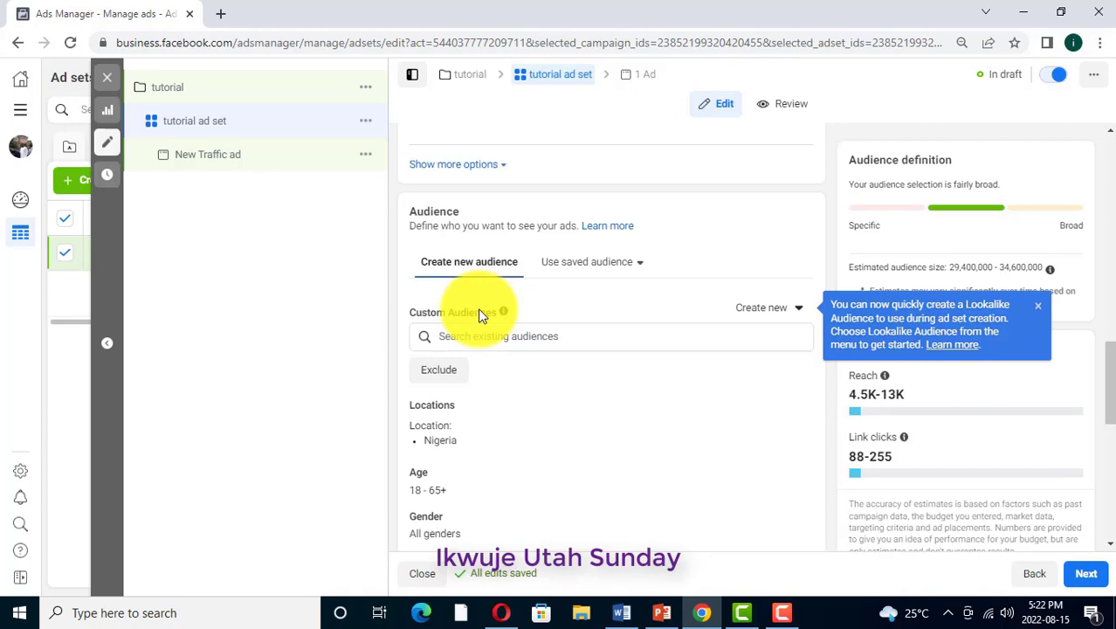
scroll(519, 274, "up", 1)
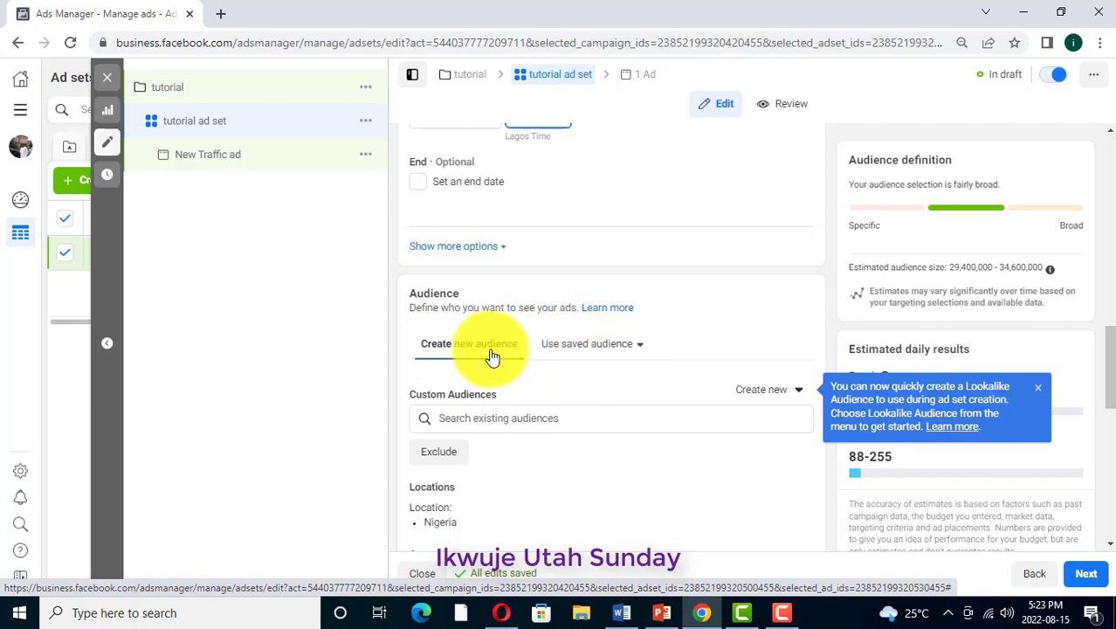
scroll(491, 356, "down", 1)
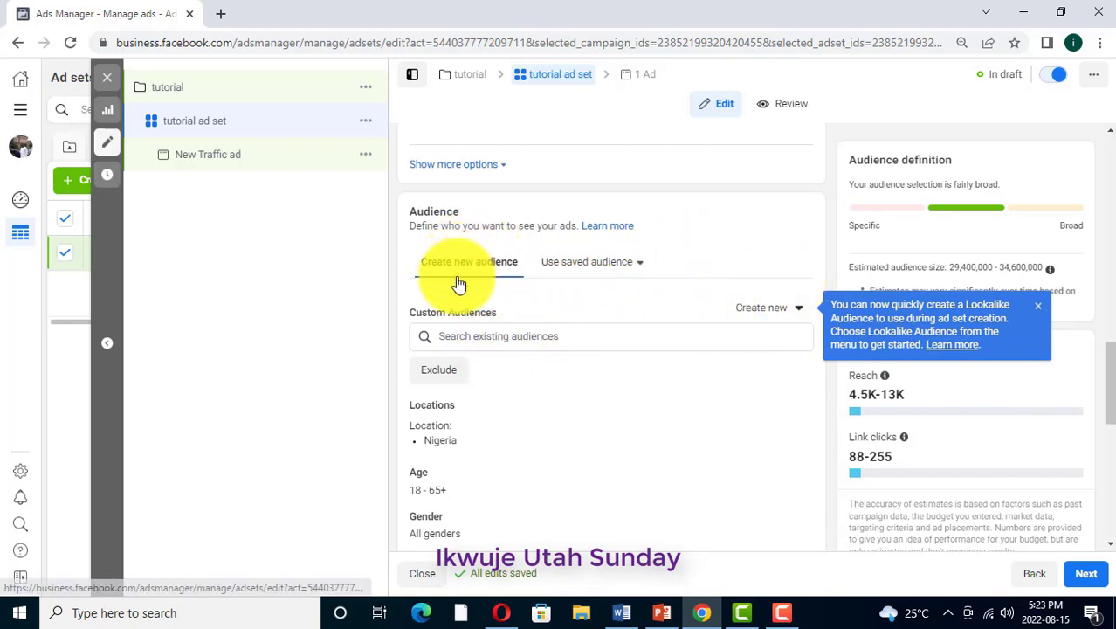
scroll(444, 367, "down", 1)
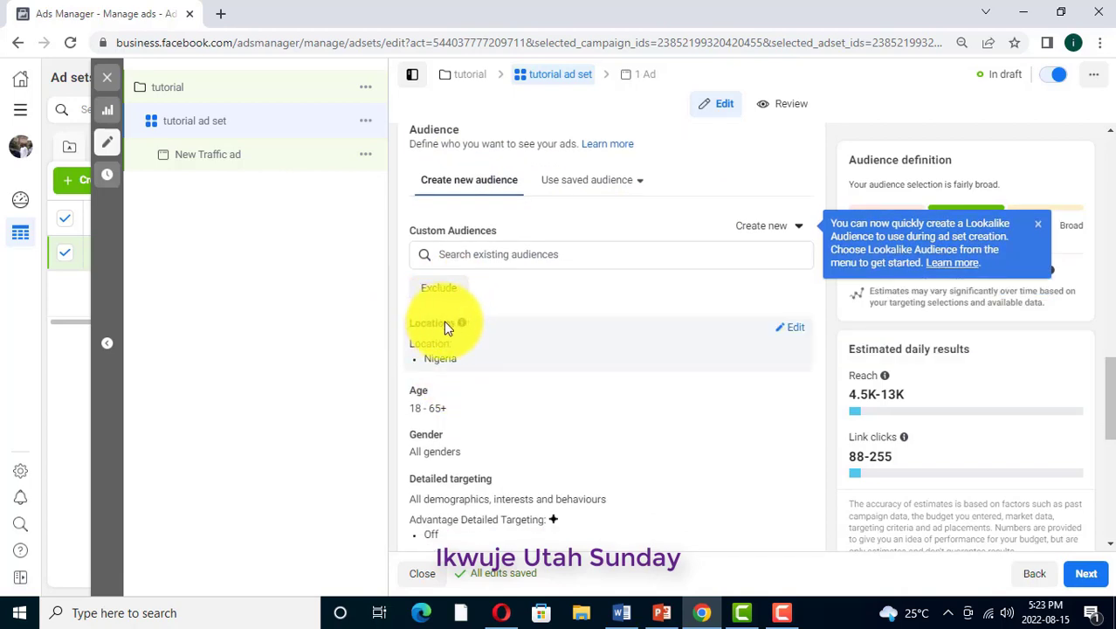
Set the ad set's location targeting to people living in this location
left_click(795, 331)
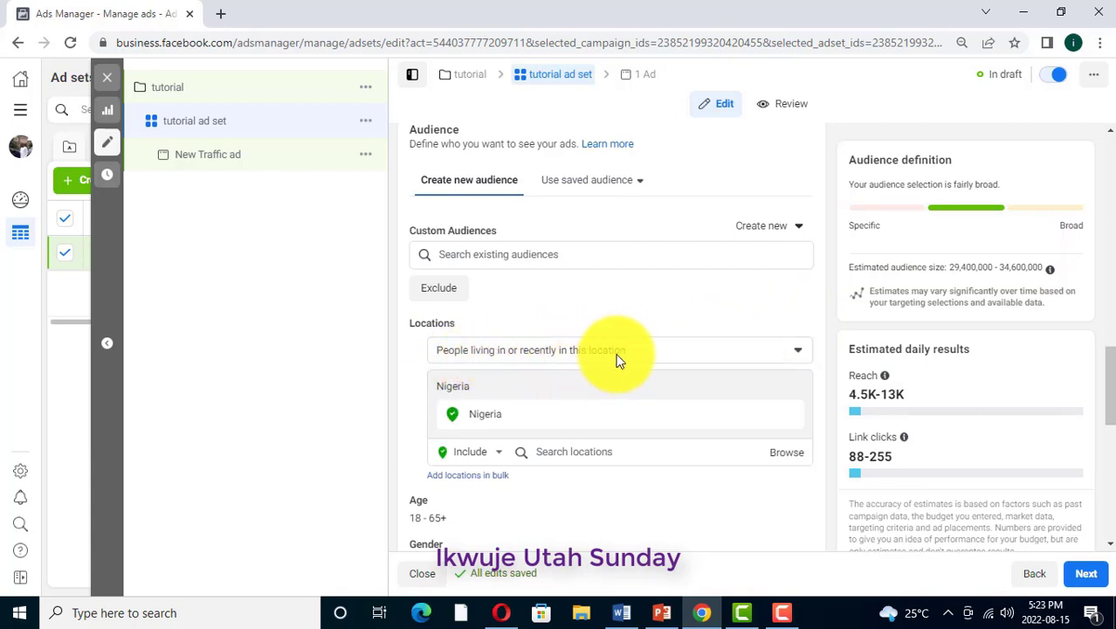
left_click(802, 354)
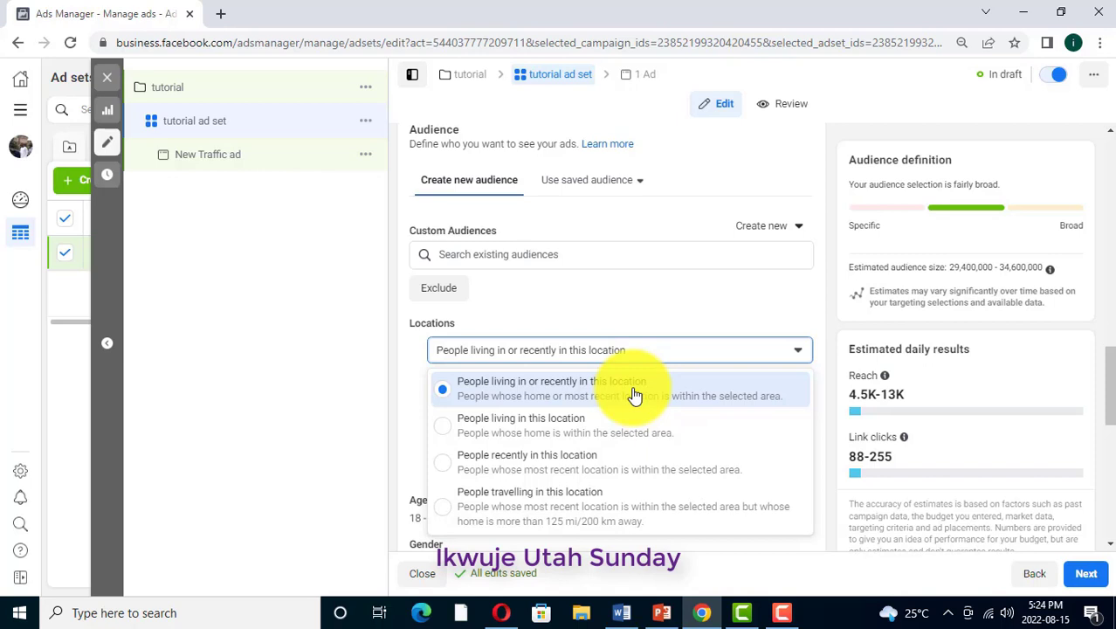
left_click(447, 431)
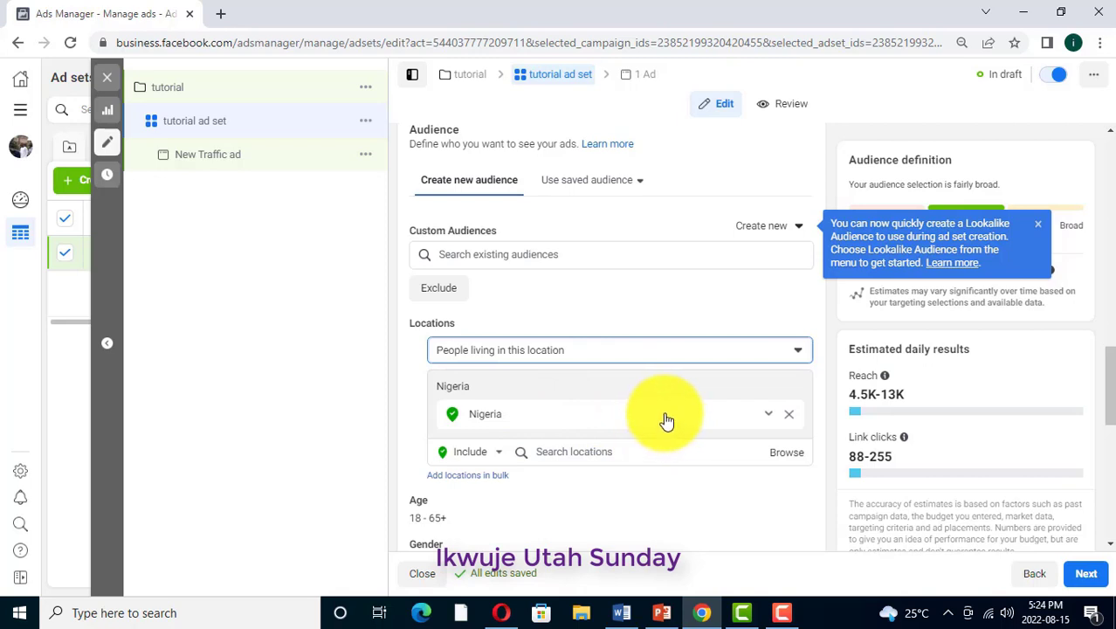
scroll(663, 424, "down", 1)
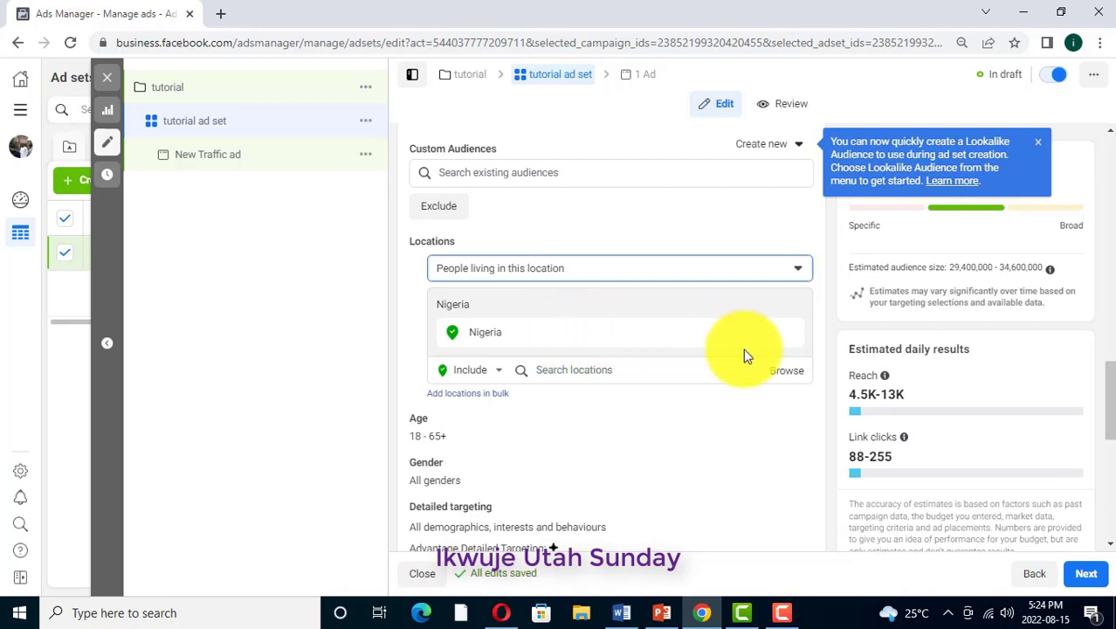
left_click(768, 338)
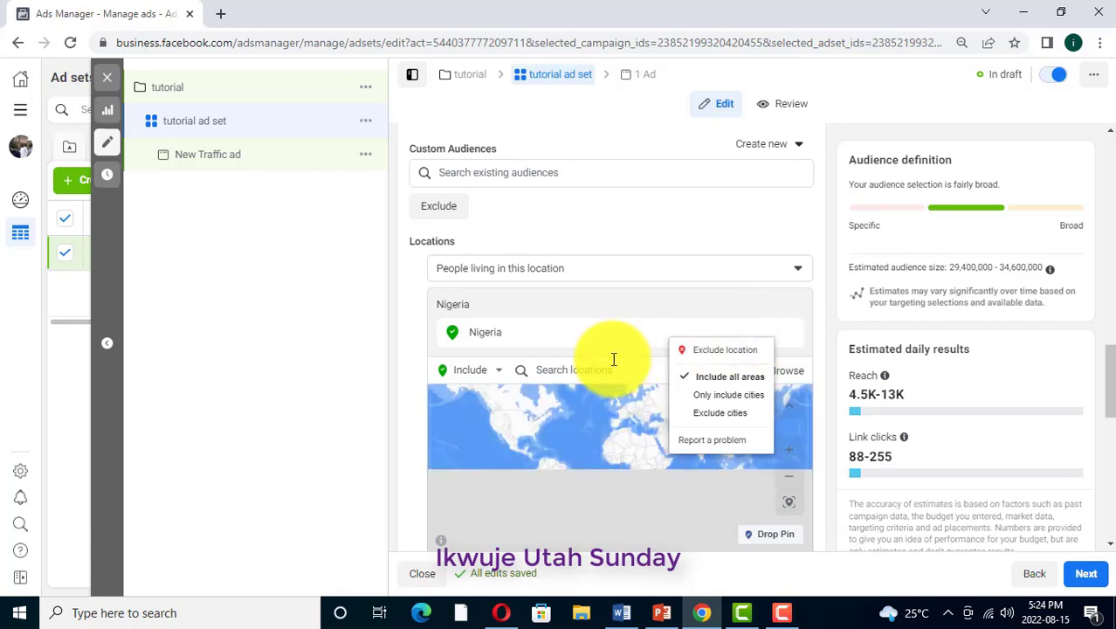
left_click(555, 371)
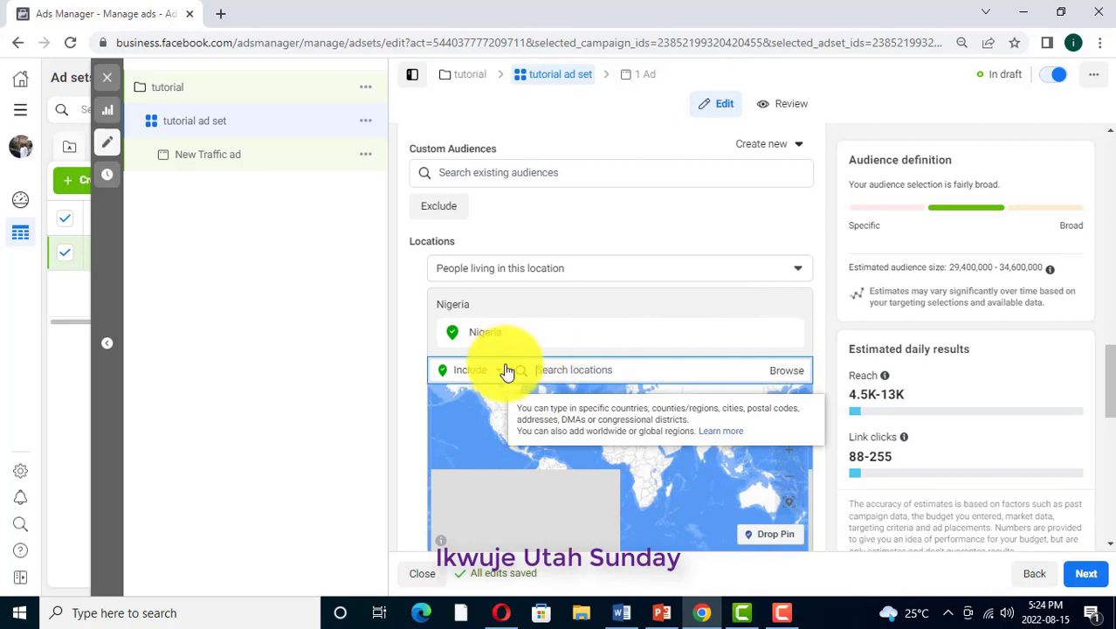
mouse_move(473, 339)
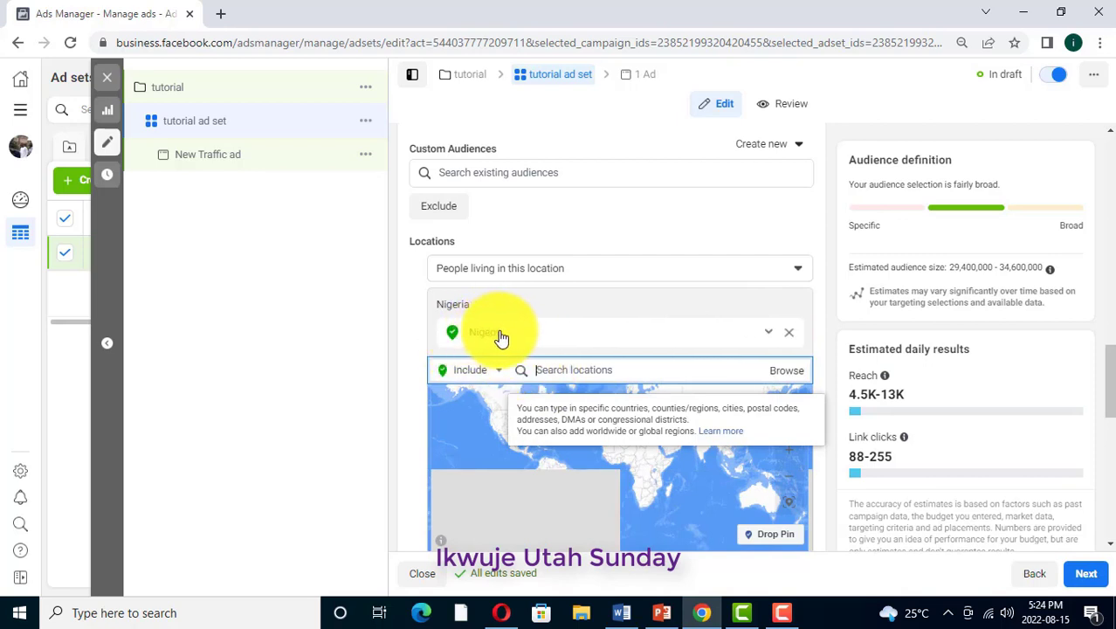
left_click(539, 369)
type("lagos")
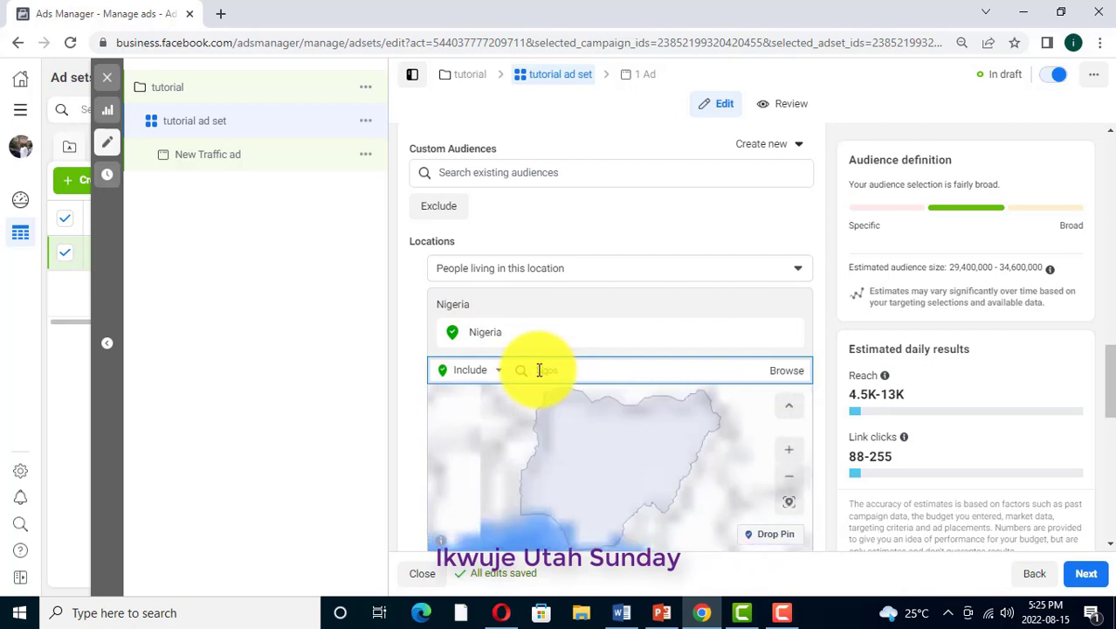
type(" state")
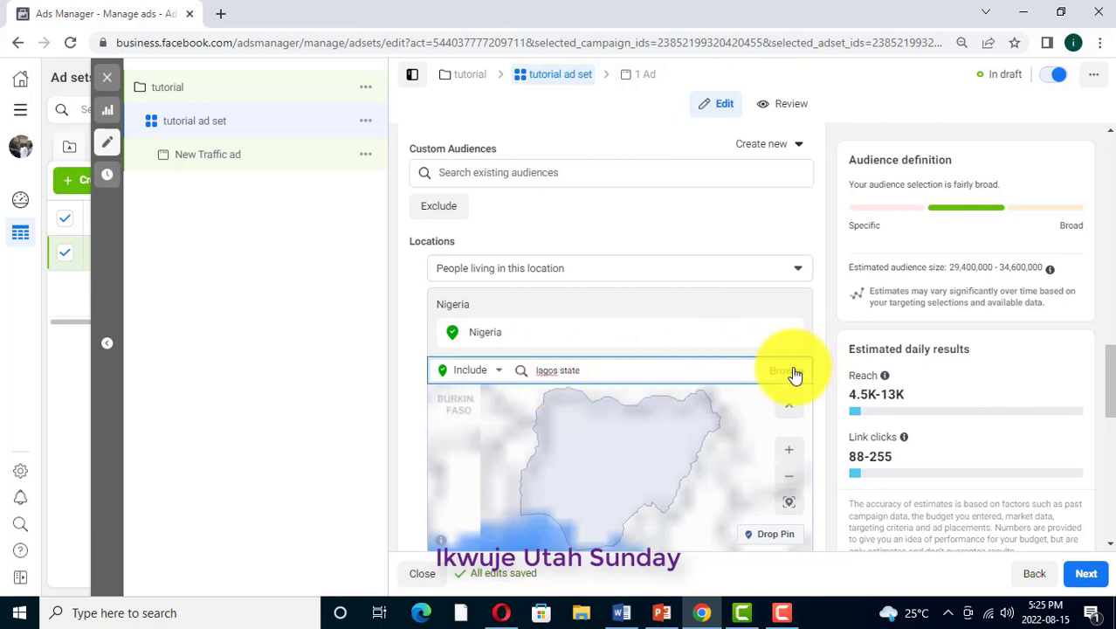
left_click(789, 371)
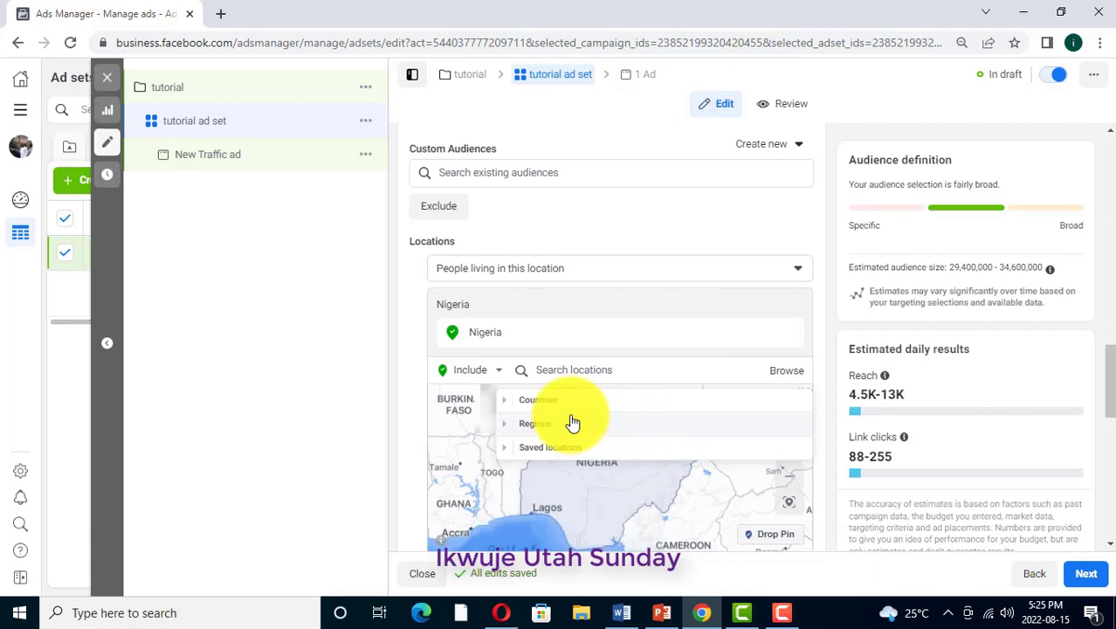
Search the locations for Lagos and include the county Lagos, Nigeria in place of the whole country
left_click(618, 371)
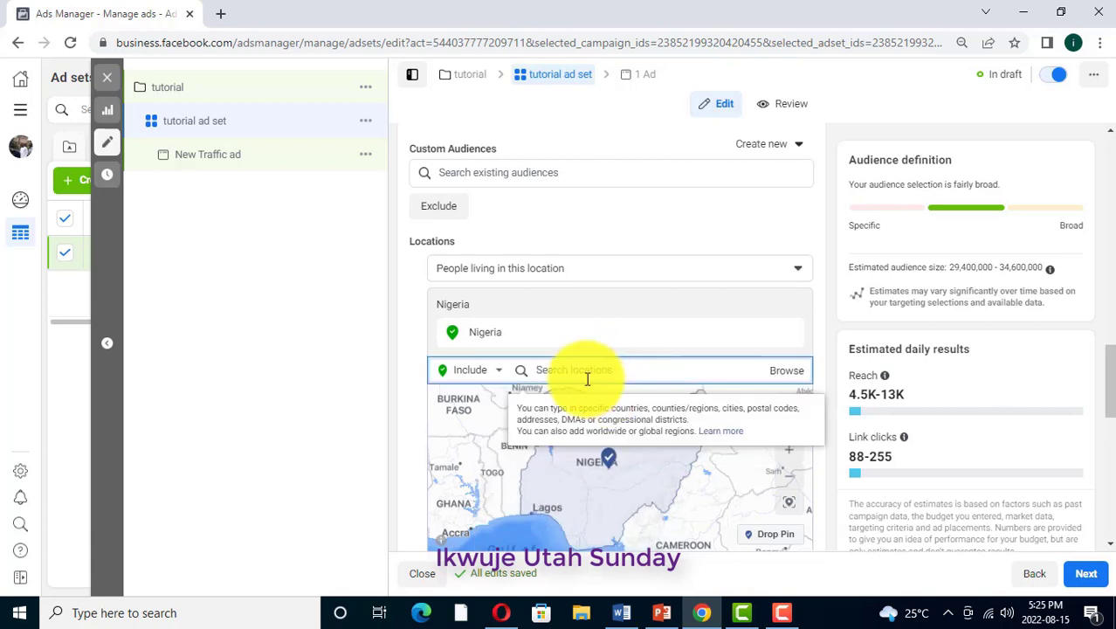
type("lagos")
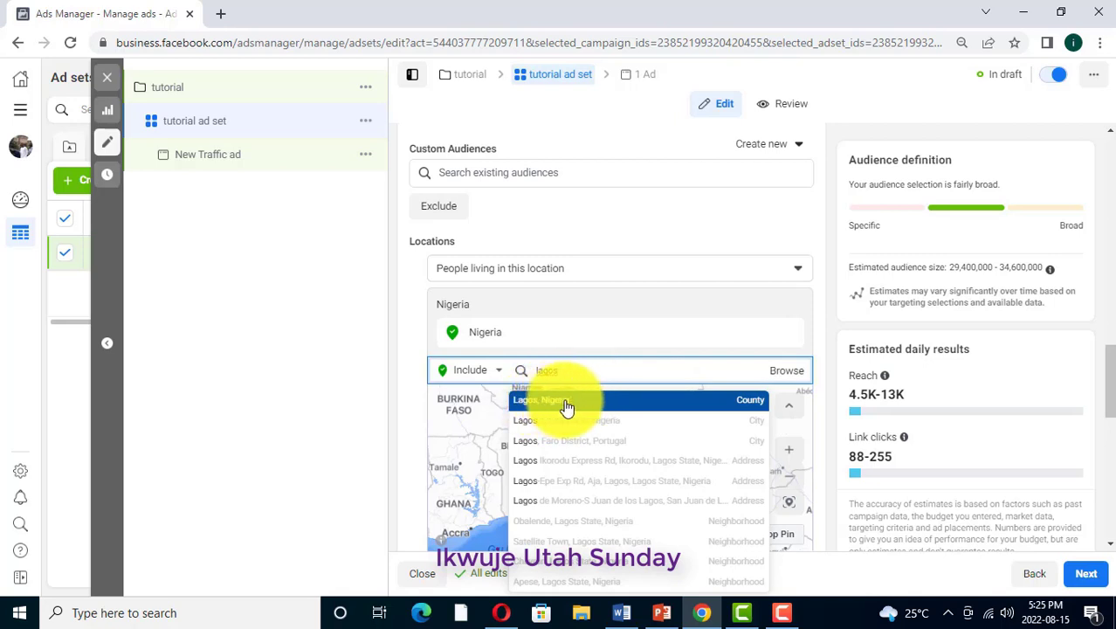
left_click(567, 405)
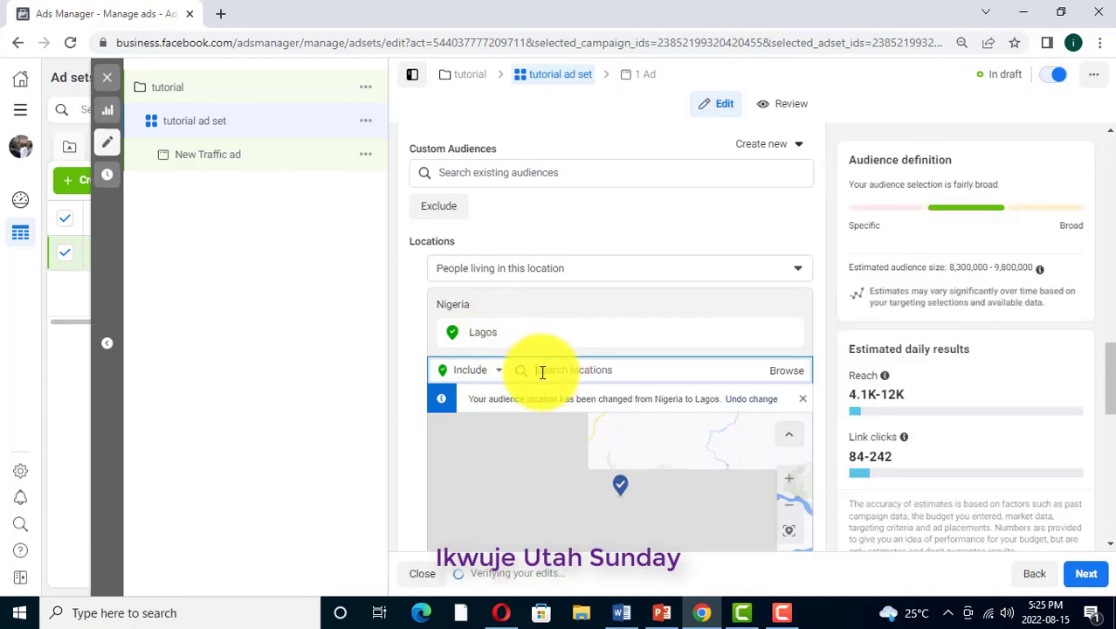
Add the cities Abuja, Federal Capital Territory and Port Harcourt, Rivers State to the included locations
left_click(542, 372)
type("abuja")
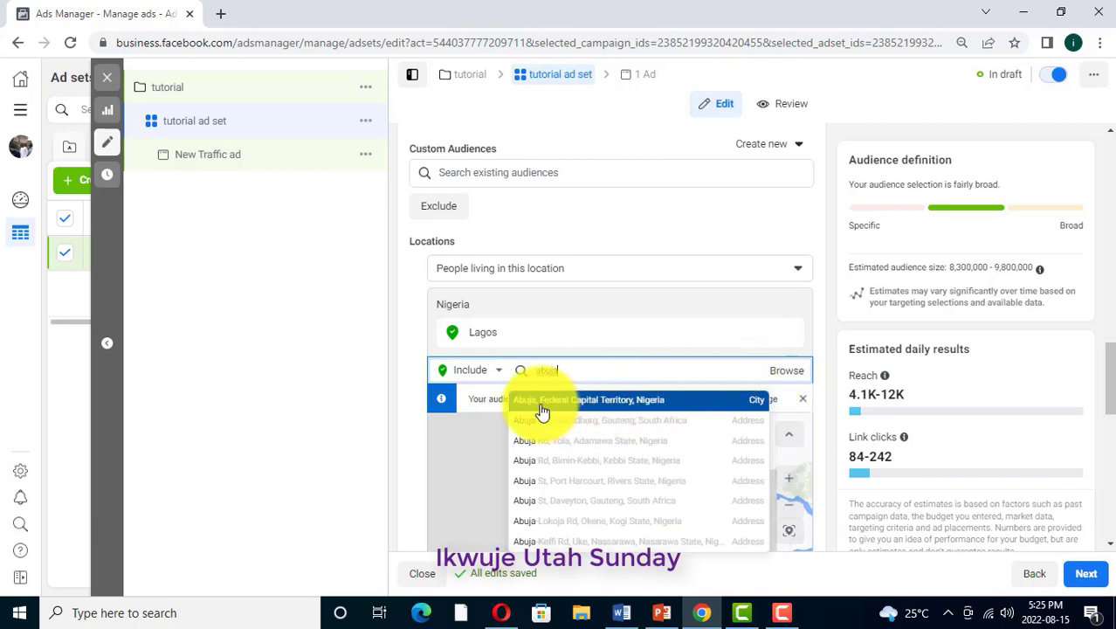
left_click(659, 406)
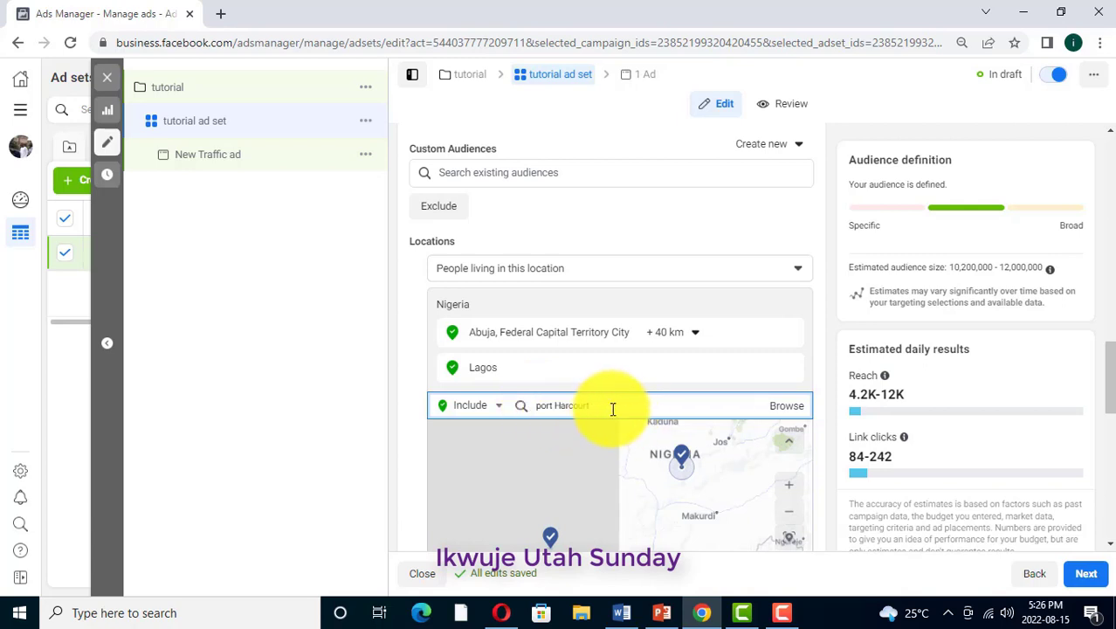
scroll(629, 398, "down", 1)
left_click(763, 331)
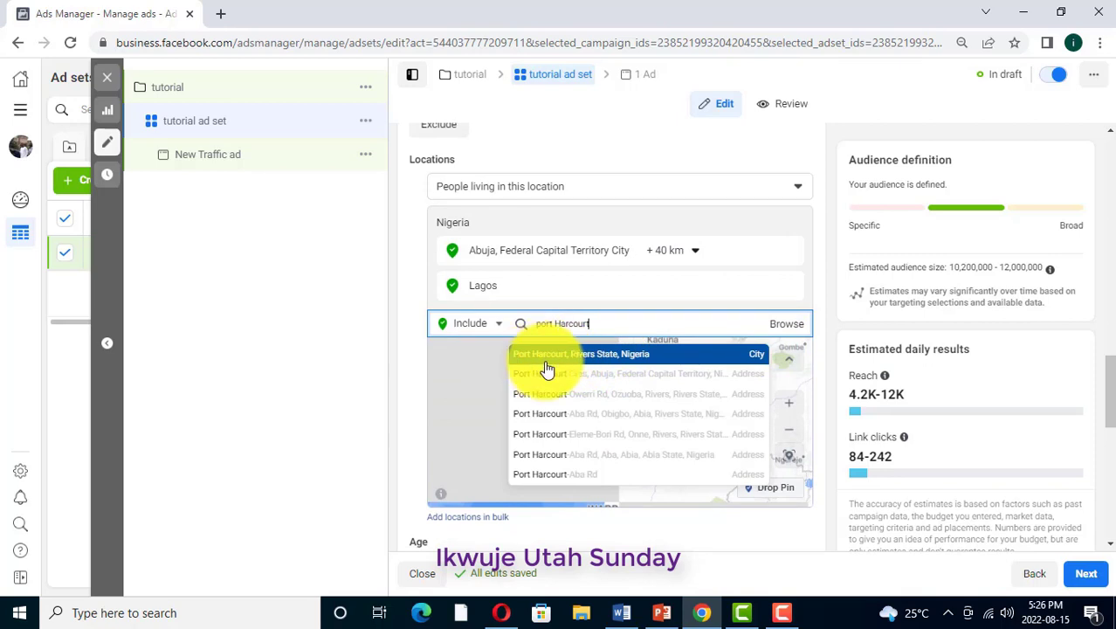
left_click(616, 354)
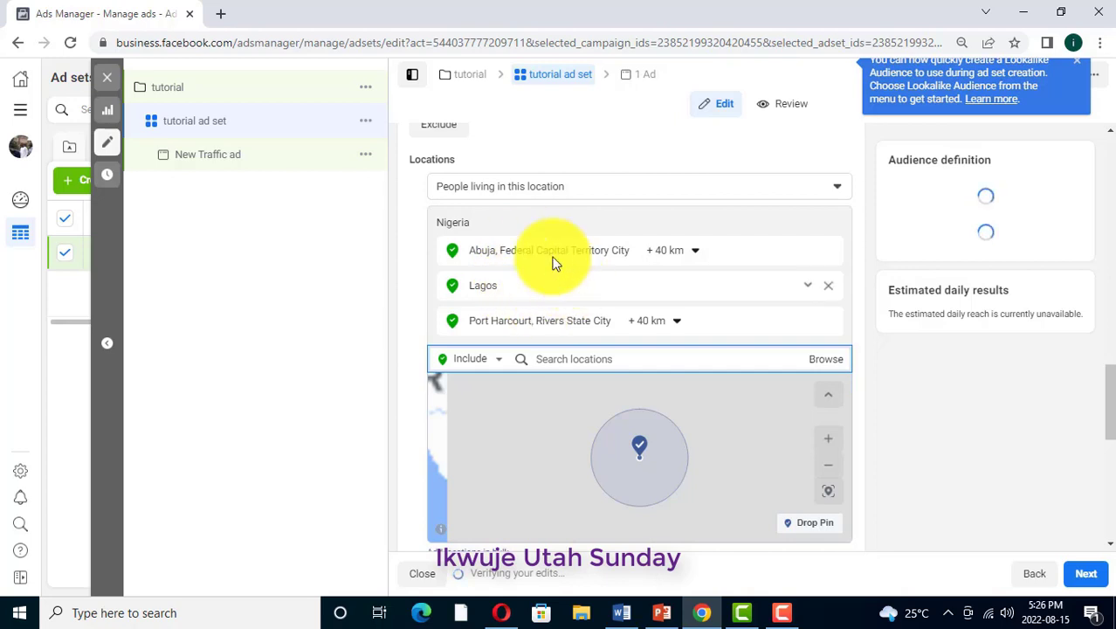
Set the audience's age range to 20–50
scroll(924, 452, "down", 1)
scroll(919, 444, "down", 2)
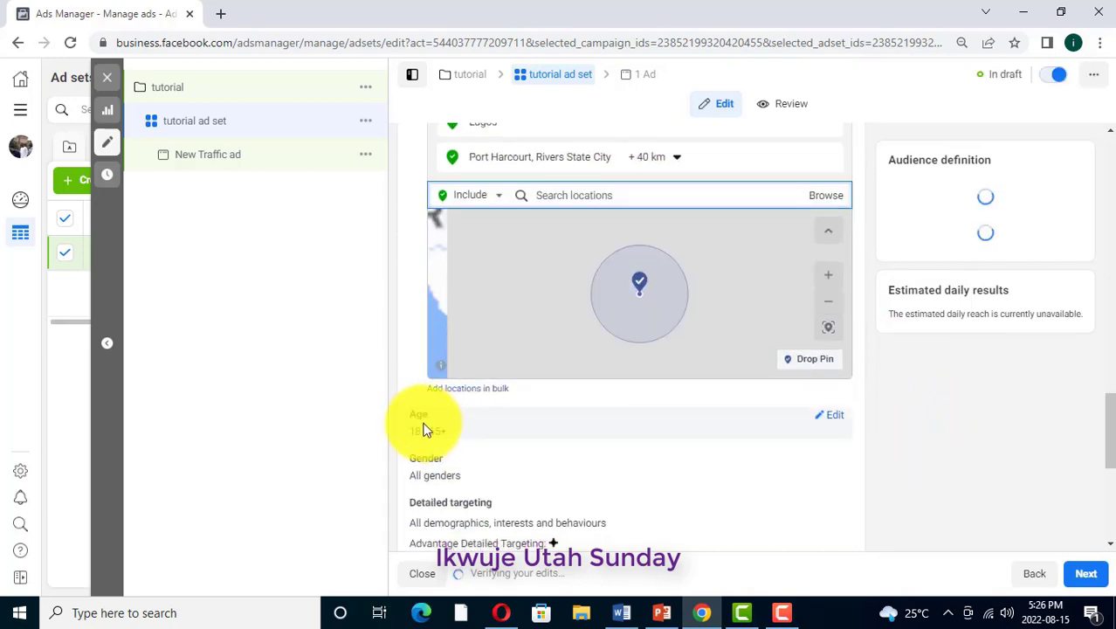
mouse_move(433, 416)
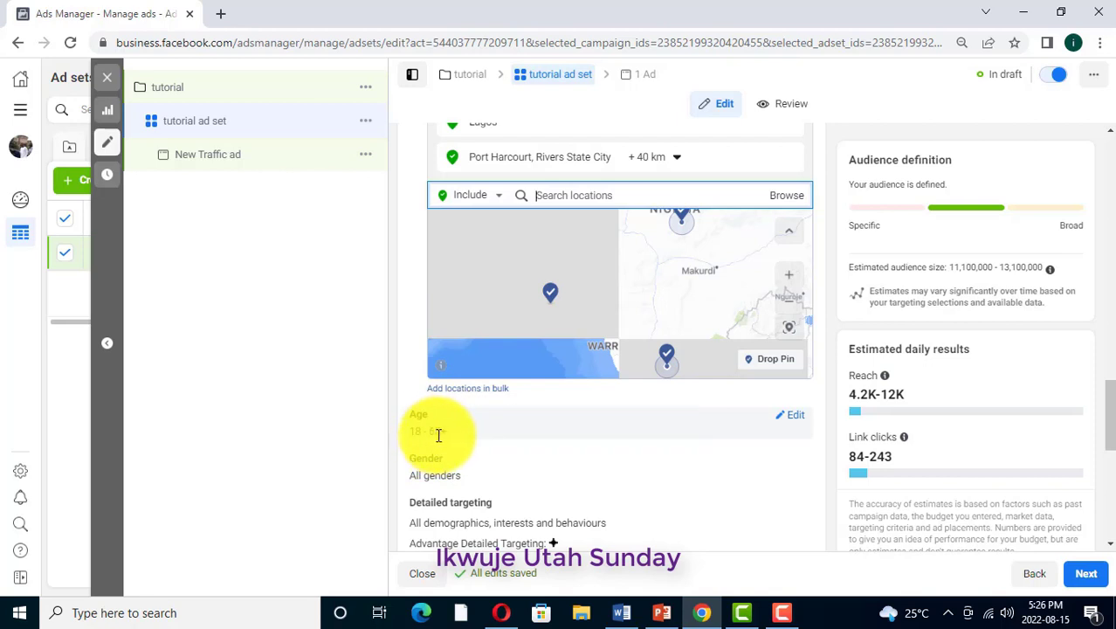
left_click(797, 418)
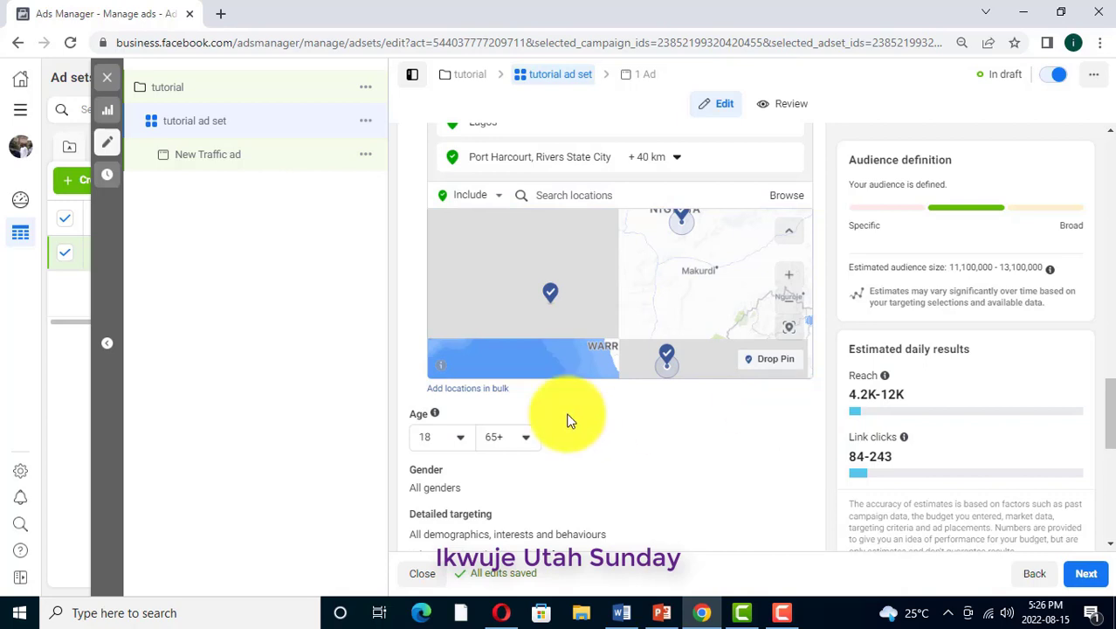
left_click(461, 439)
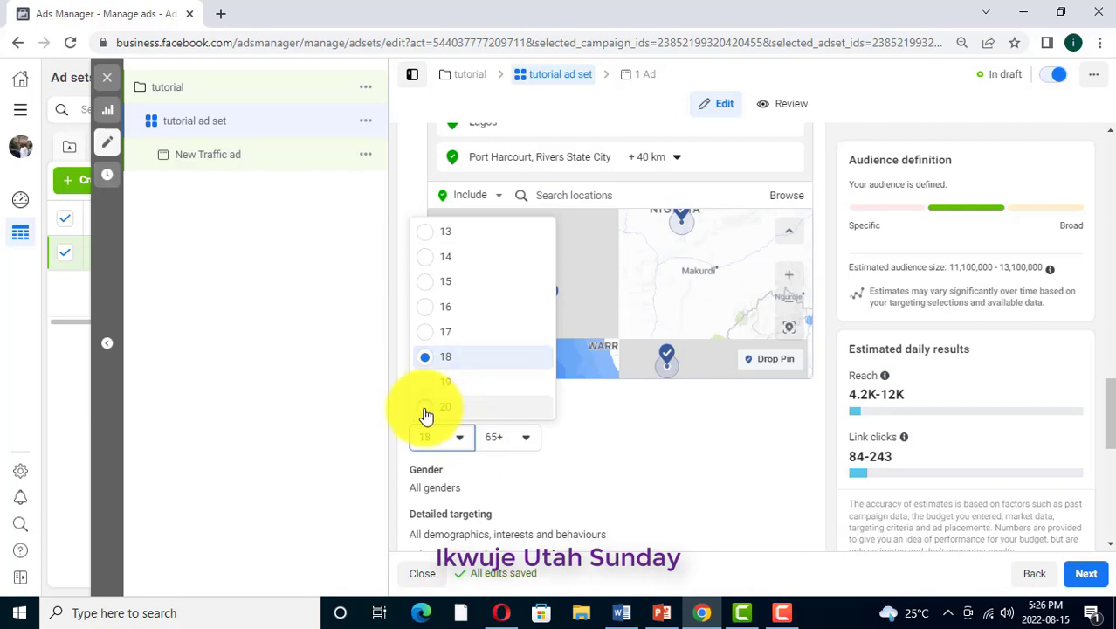
left_click(427, 409)
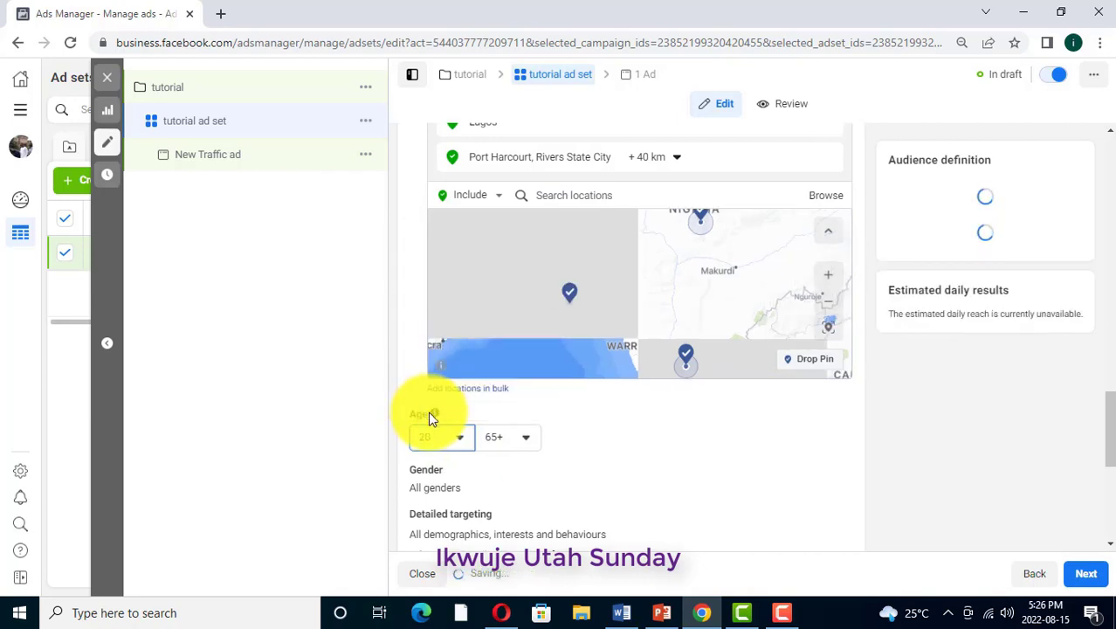
left_click(526, 437)
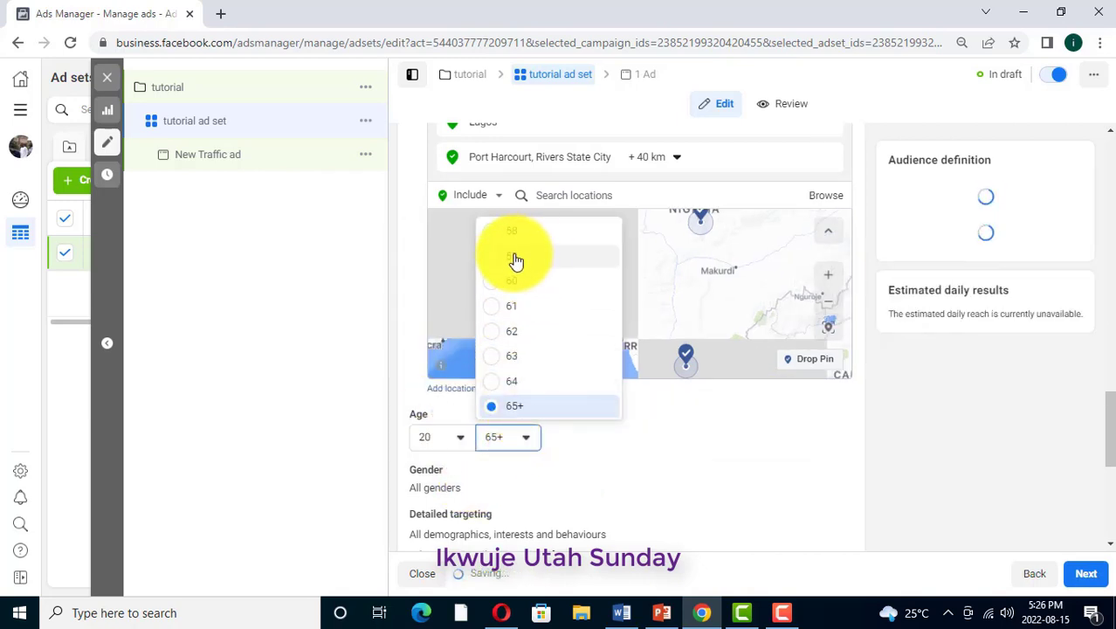
scroll(515, 297, "up", 2)
scroll(521, 274, "up", 3)
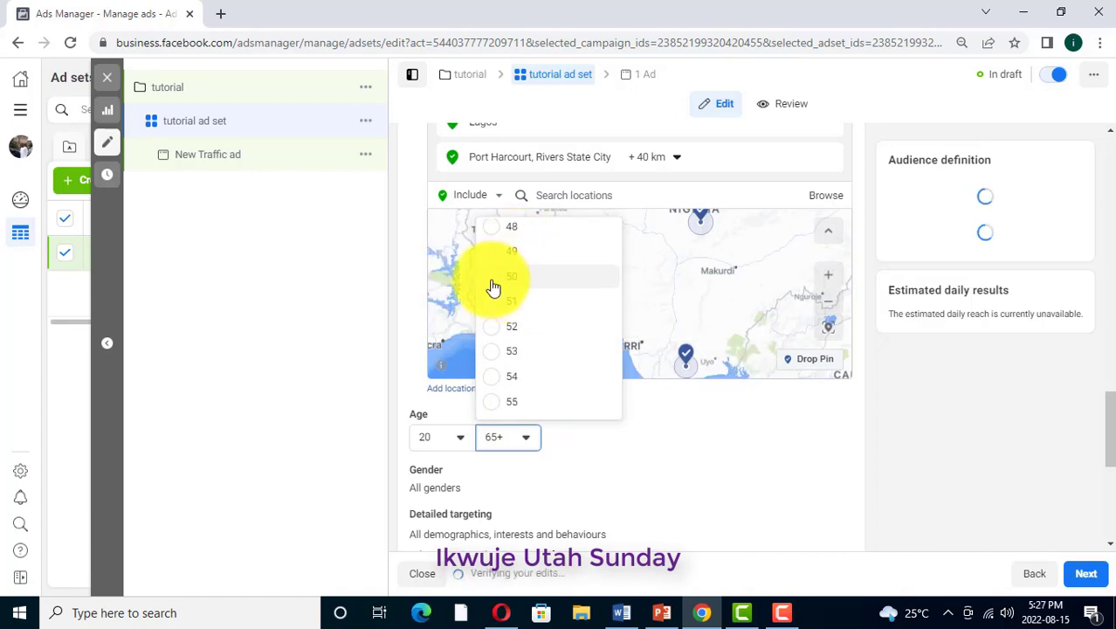
left_click(492, 280)
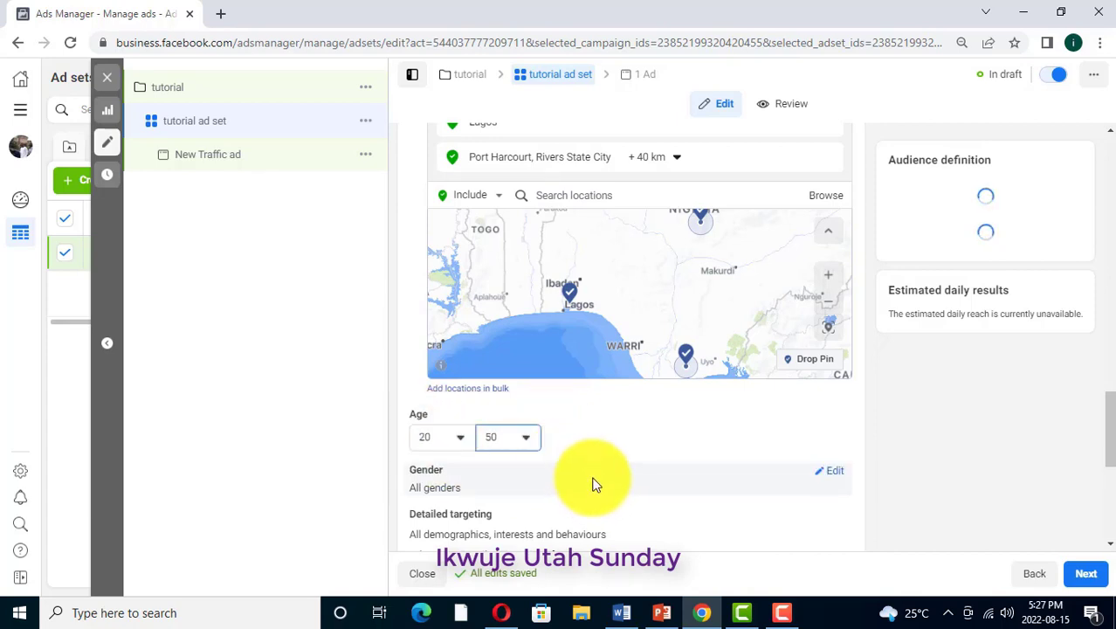
Try the Men and Women options for the audience's gender and return the selection to All
scroll(591, 457, "down", 2)
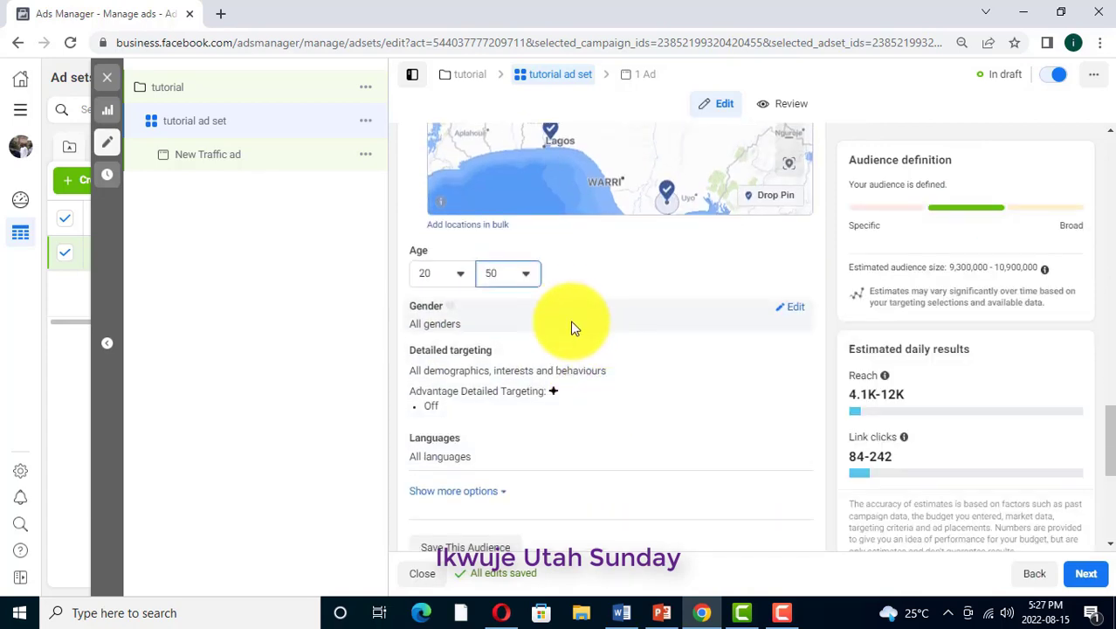
mouse_move(428, 308)
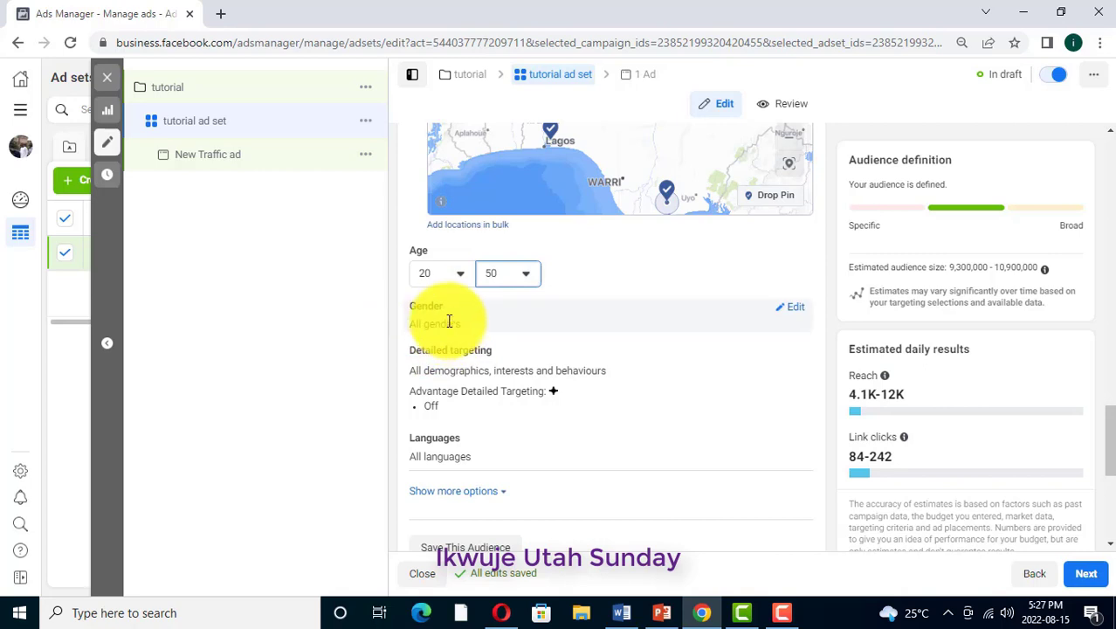
left_click(794, 310)
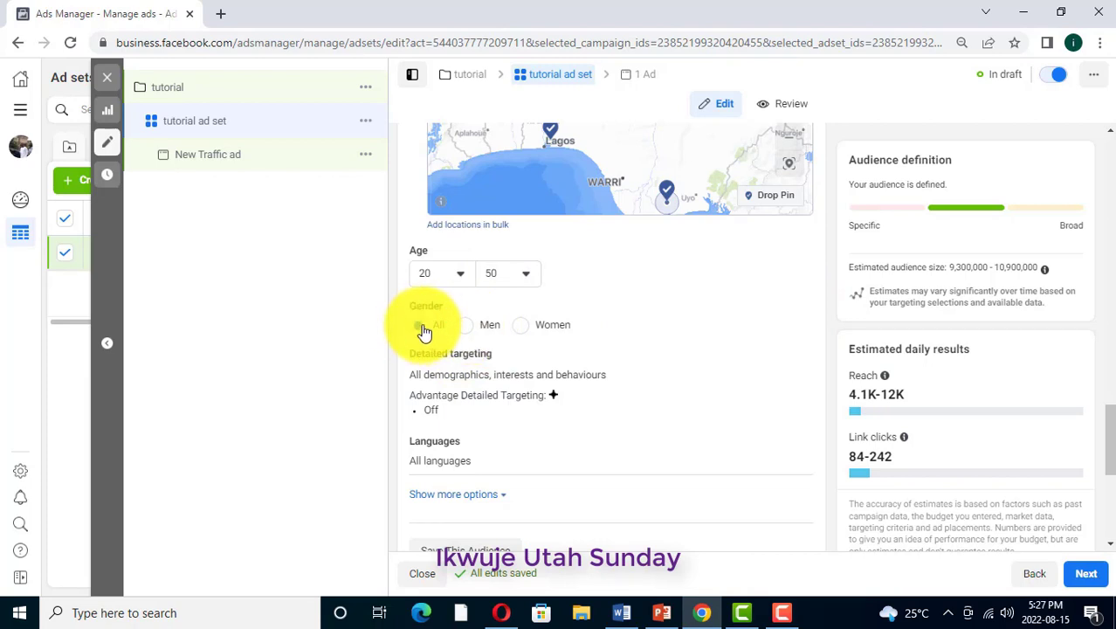
left_click(467, 328)
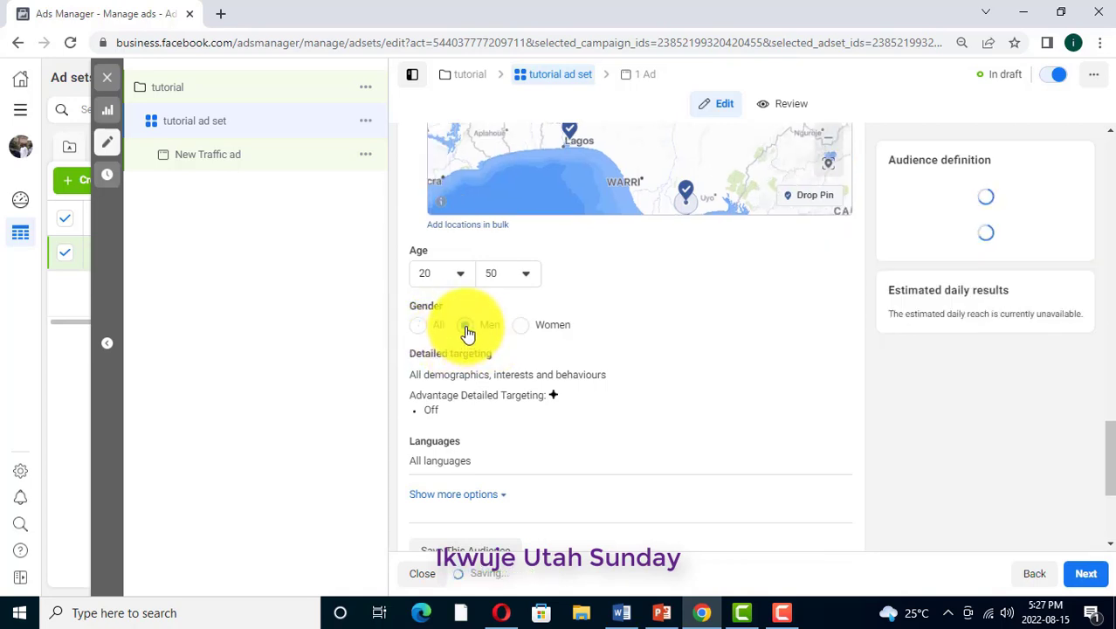
left_click(521, 327)
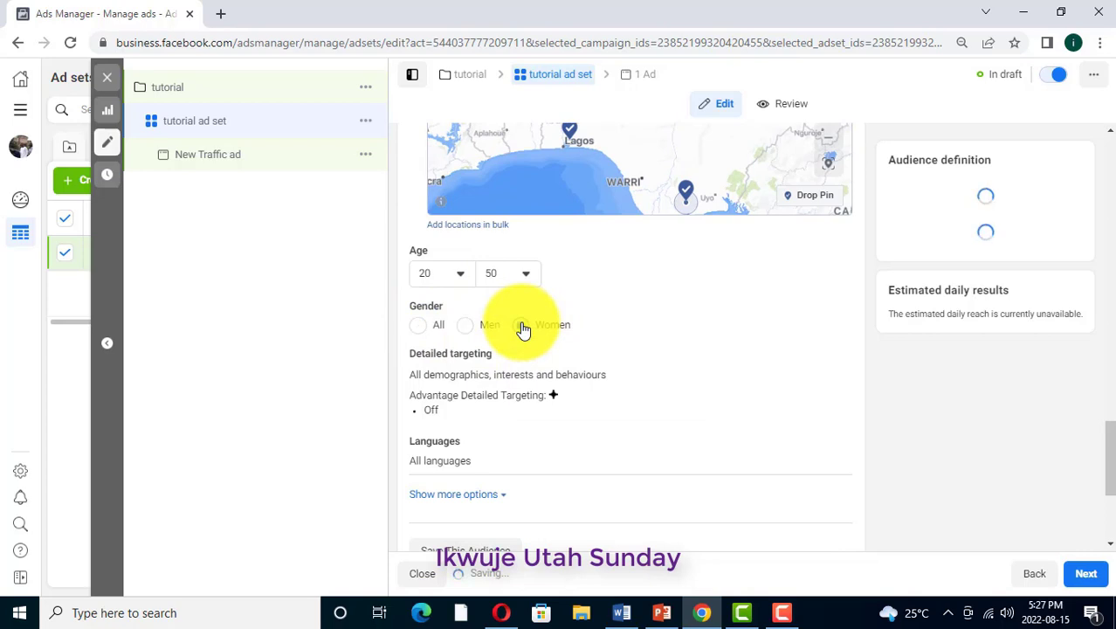
left_click(417, 329)
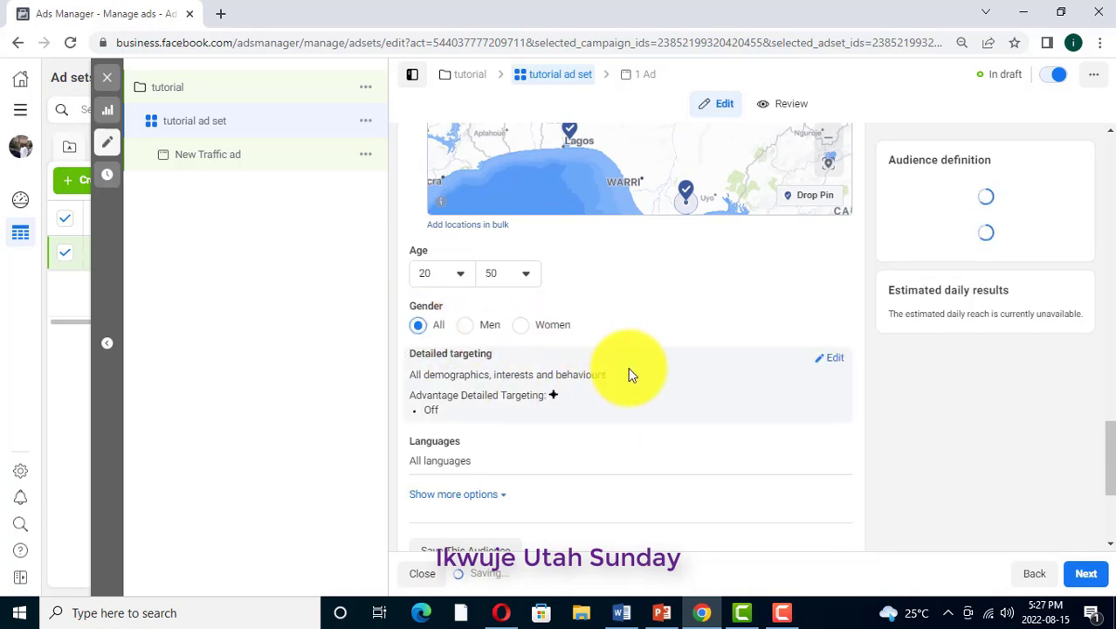
Open the audience's detailed targeting for editing and browse its available categories
scroll(648, 330, "down", 1)
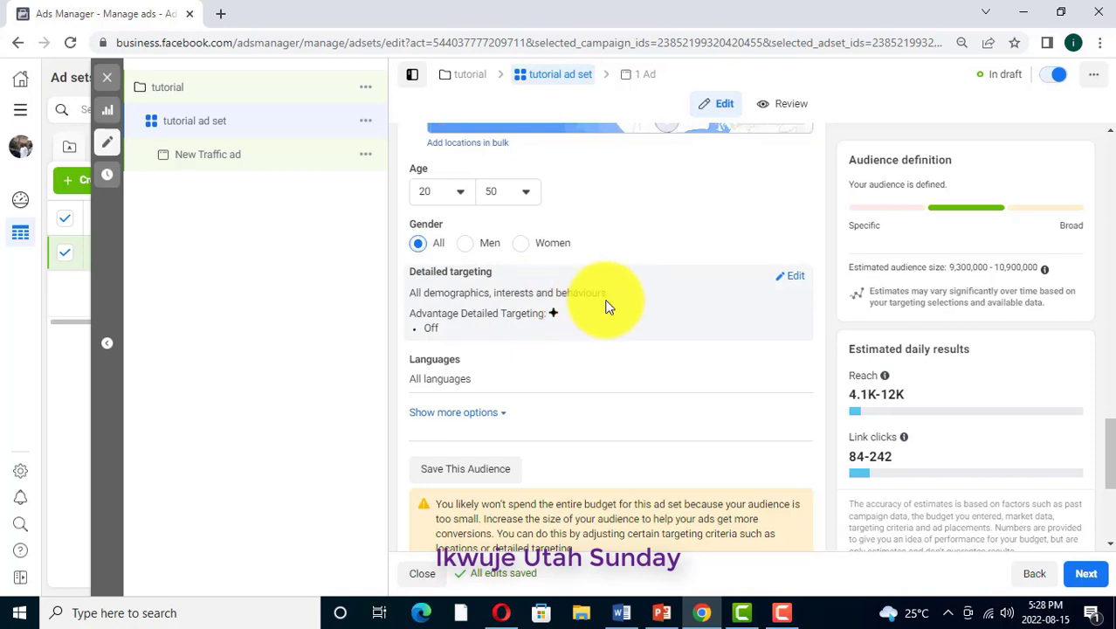
left_click(796, 277)
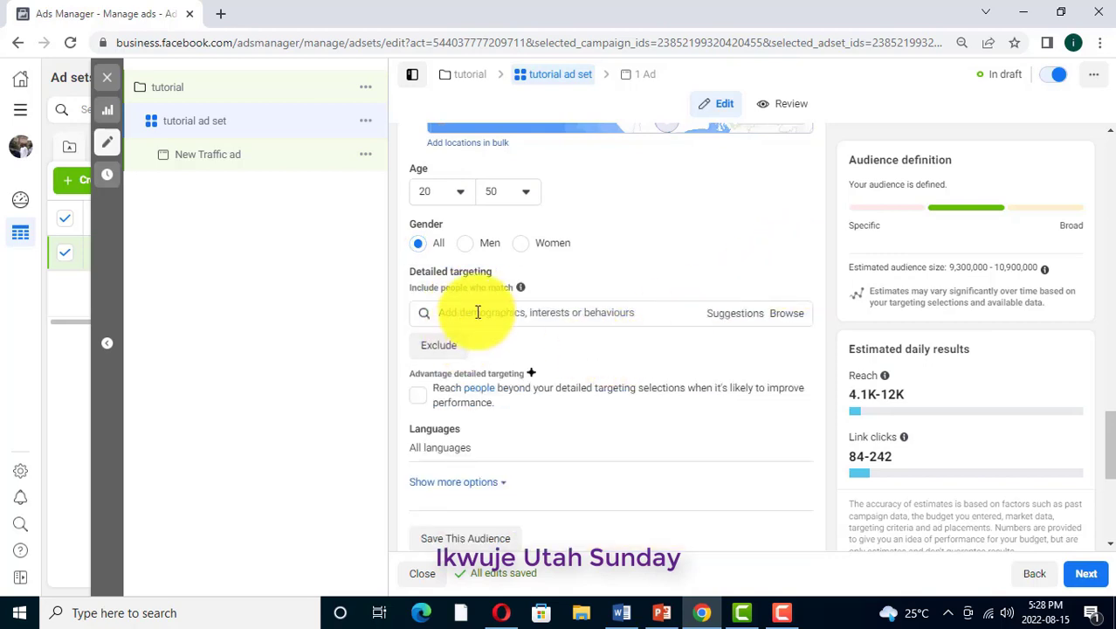
left_click(788, 314)
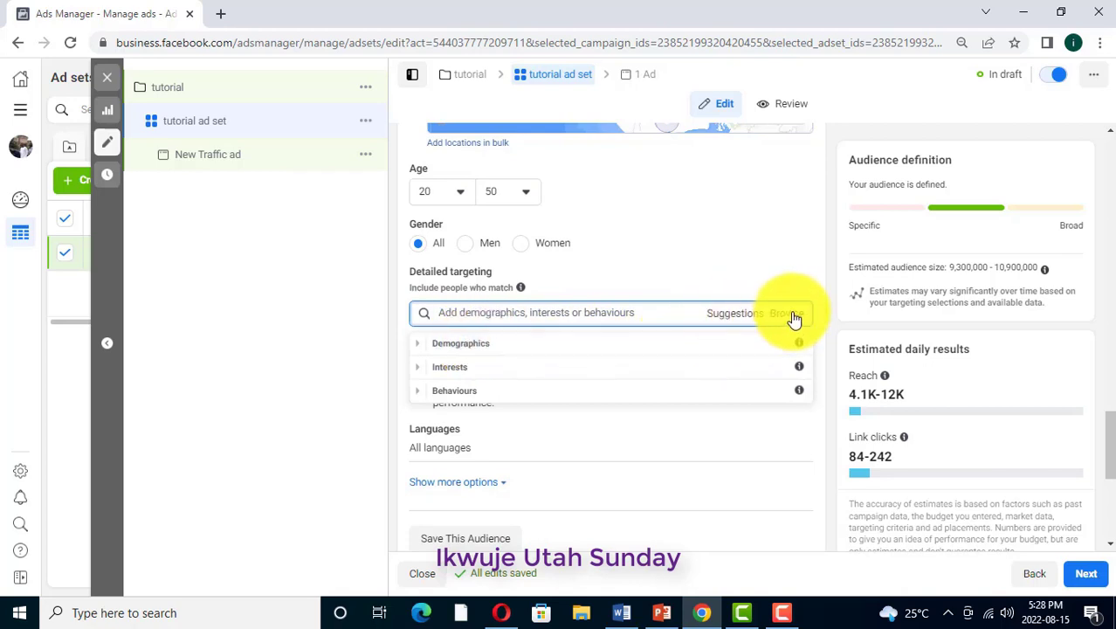
Expand the Demographics category and examine its Education and Financial targeting options
left_click(457, 343)
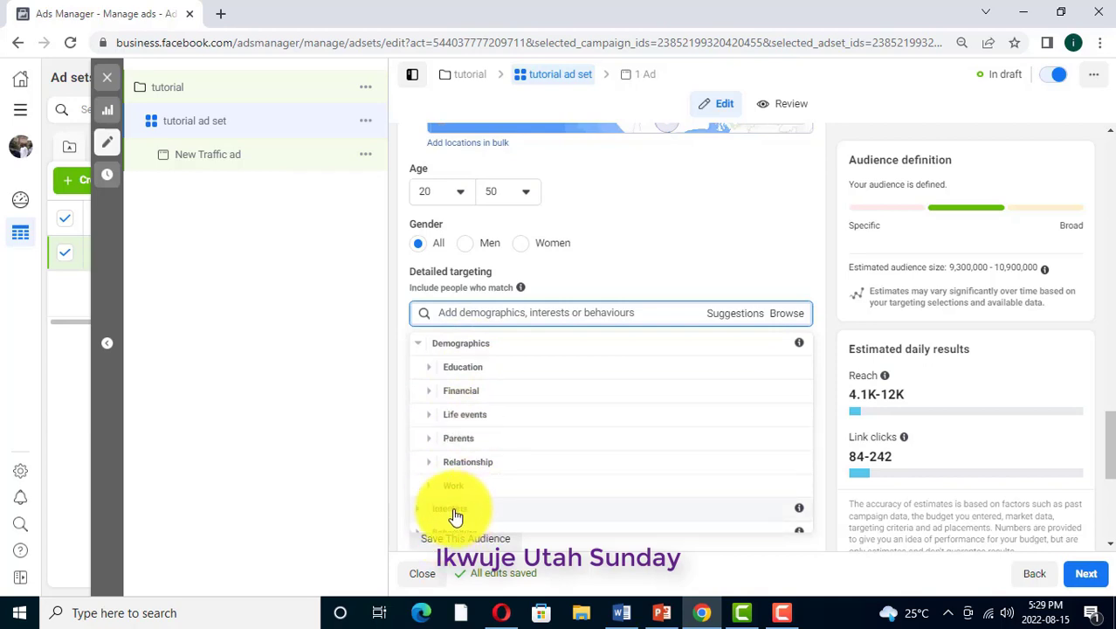
scroll(553, 443, "down", 1)
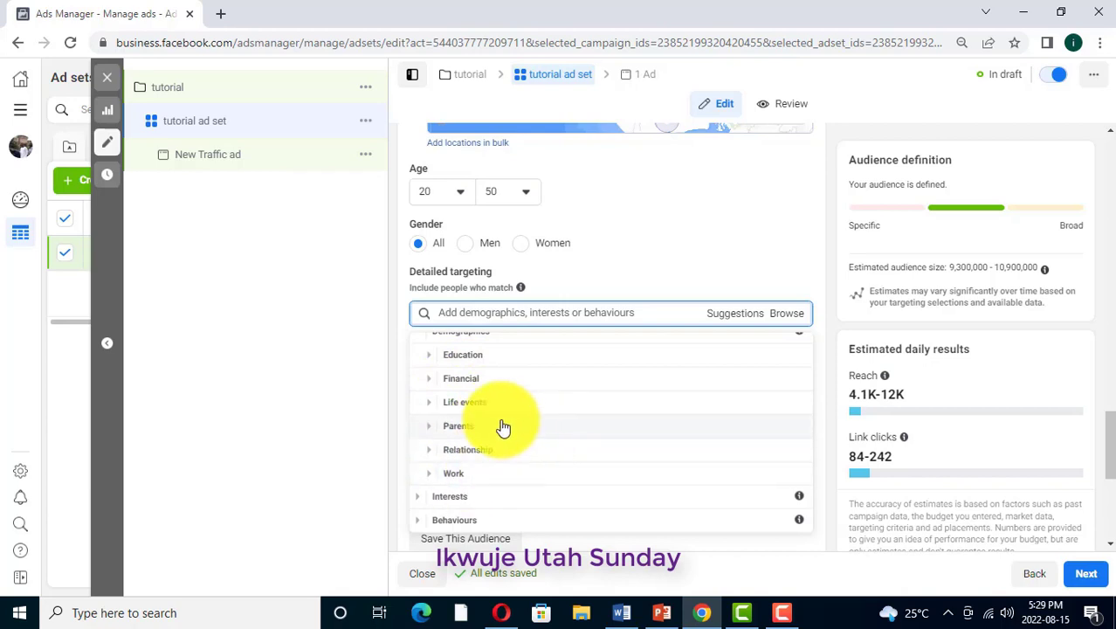
scroll(497, 423, "up", 1)
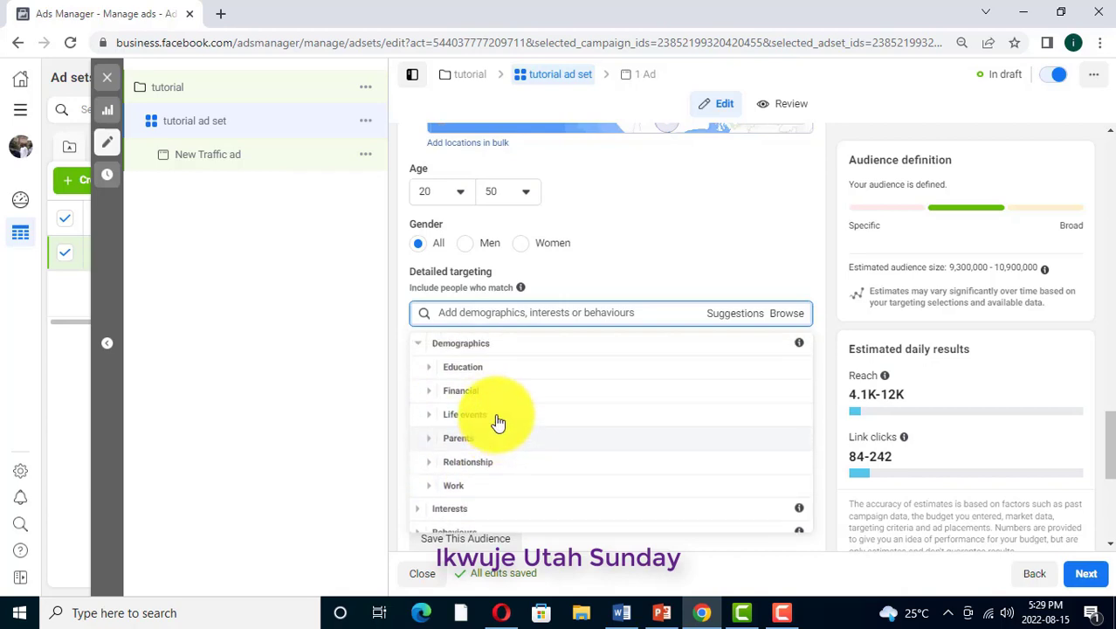
left_click(469, 368)
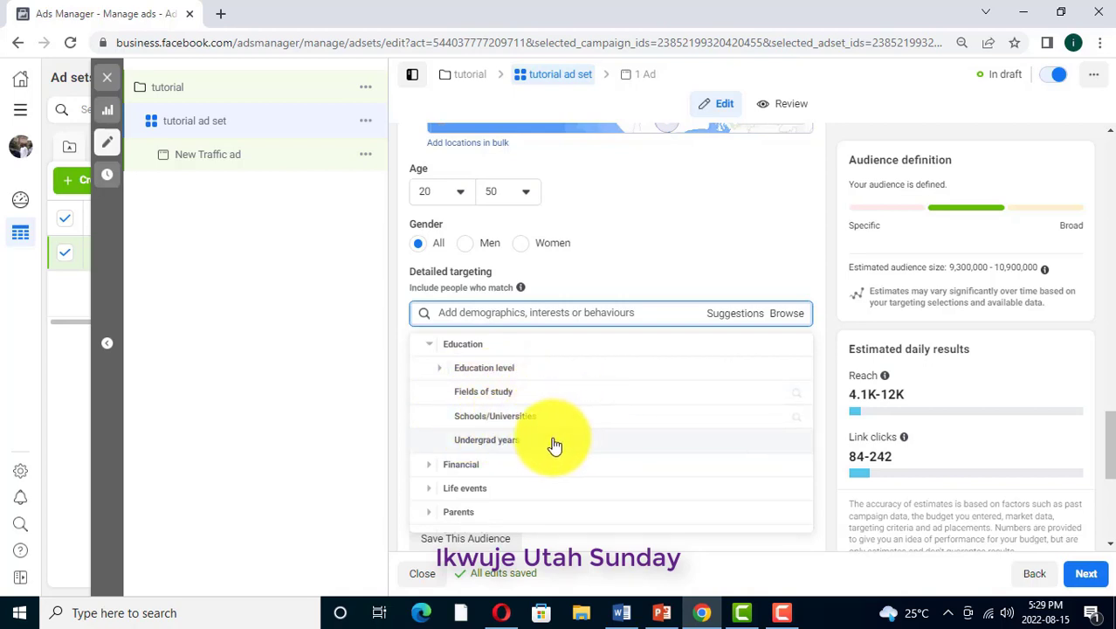
left_click(469, 471)
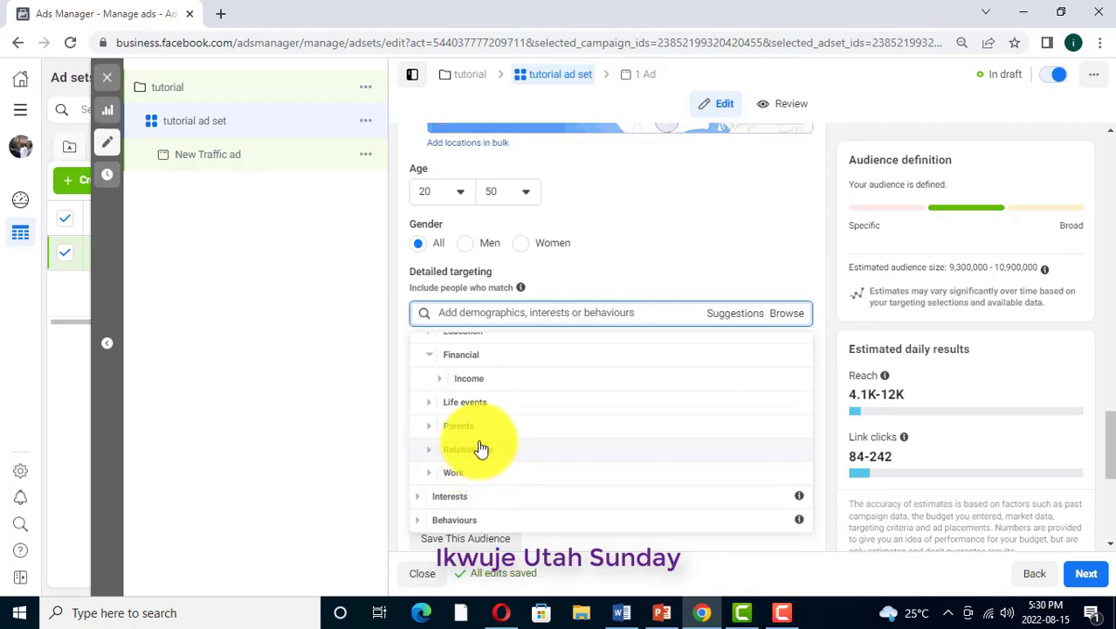
Examine the full list of Life events options under Demographics
left_click(463, 404)
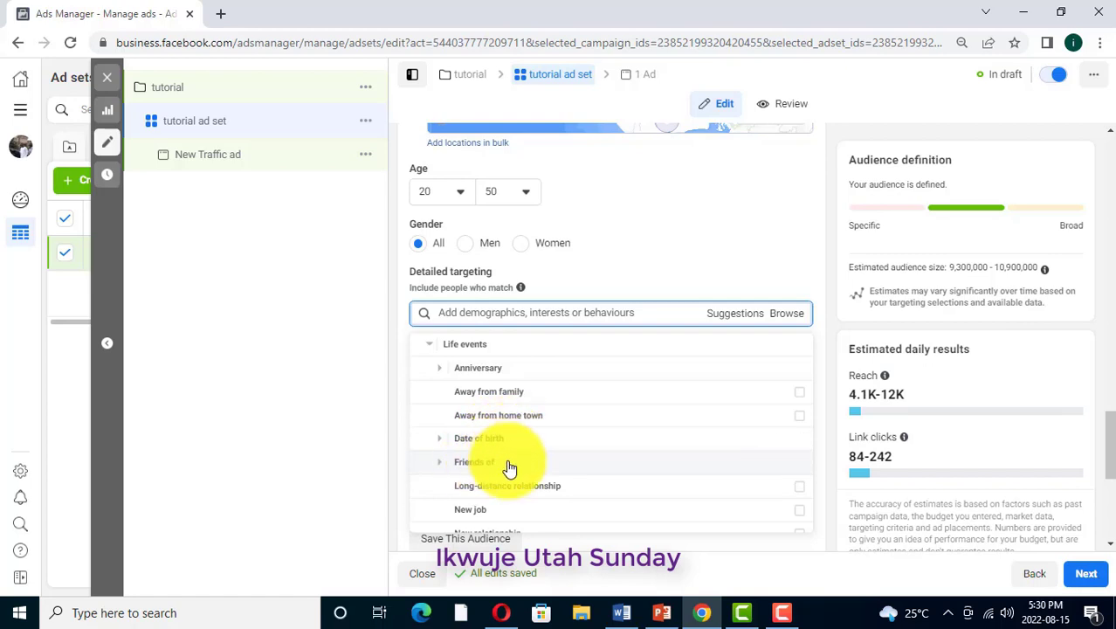
scroll(494, 452, "down", 1)
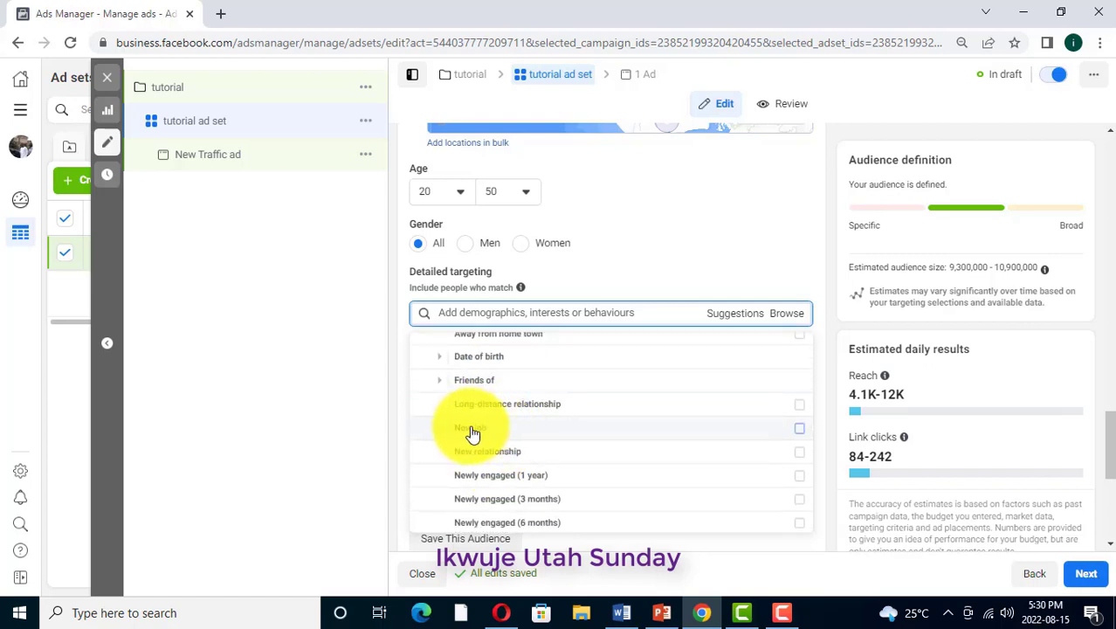
scroll(511, 411, "up", 1)
scroll(479, 436, "down", 1)
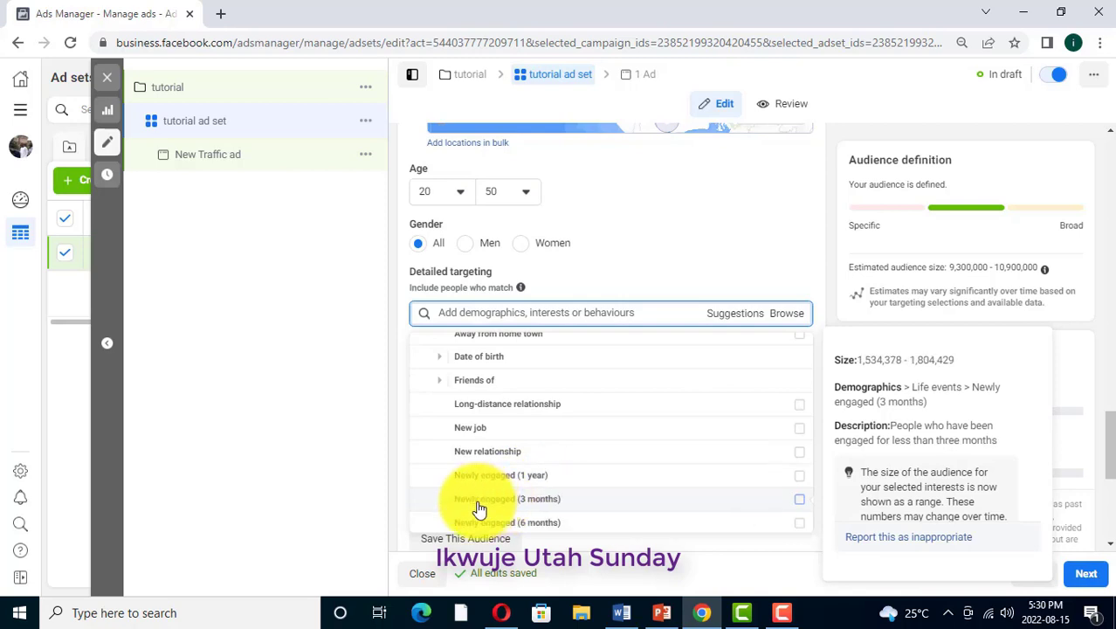
scroll(563, 502, "down", 2)
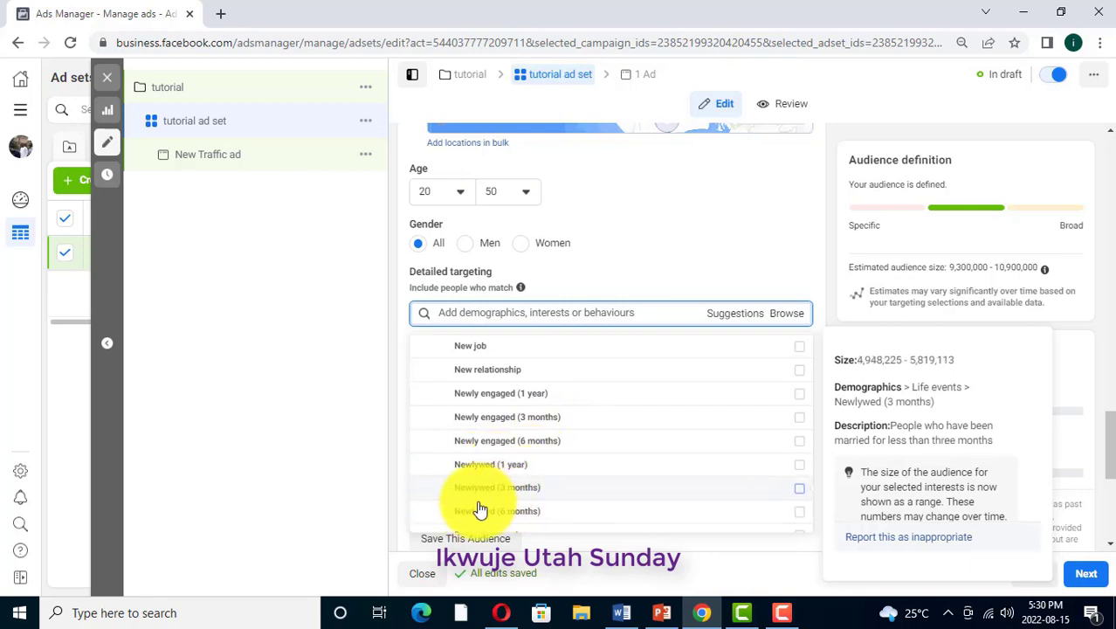
scroll(498, 426, "down", 1)
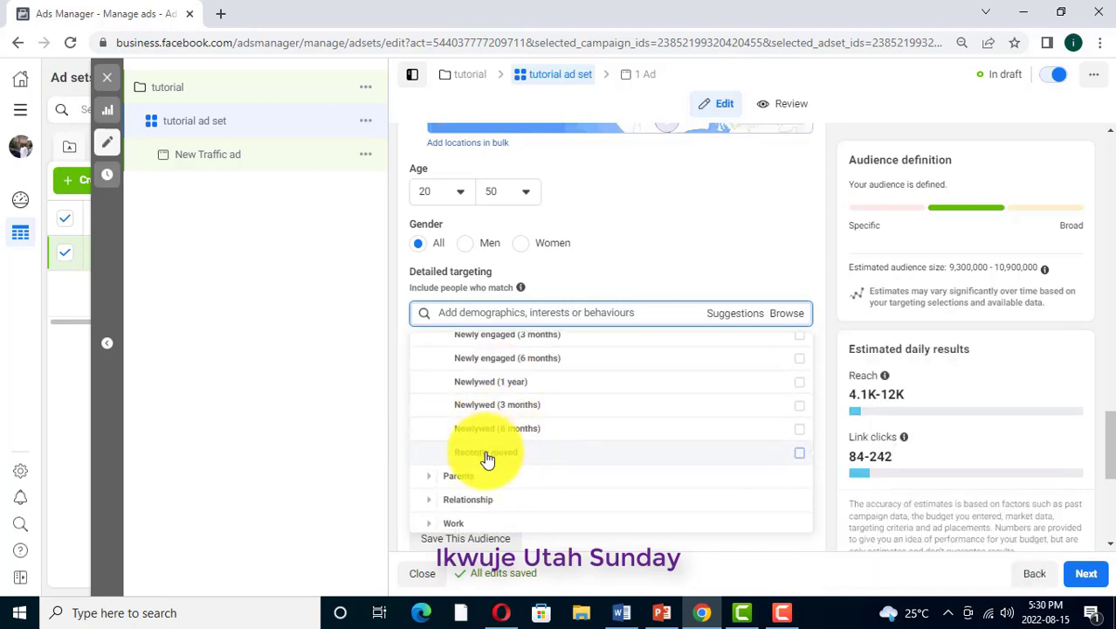
scroll(487, 460, "down", 1)
scroll(511, 389, "up", 3)
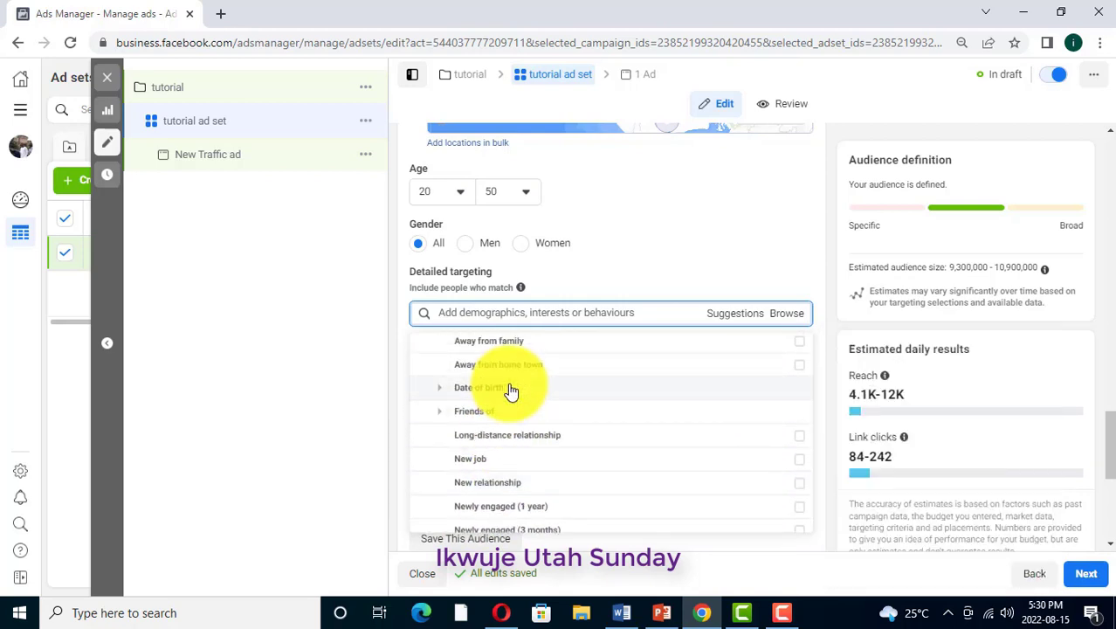
scroll(511, 389, "up", 1)
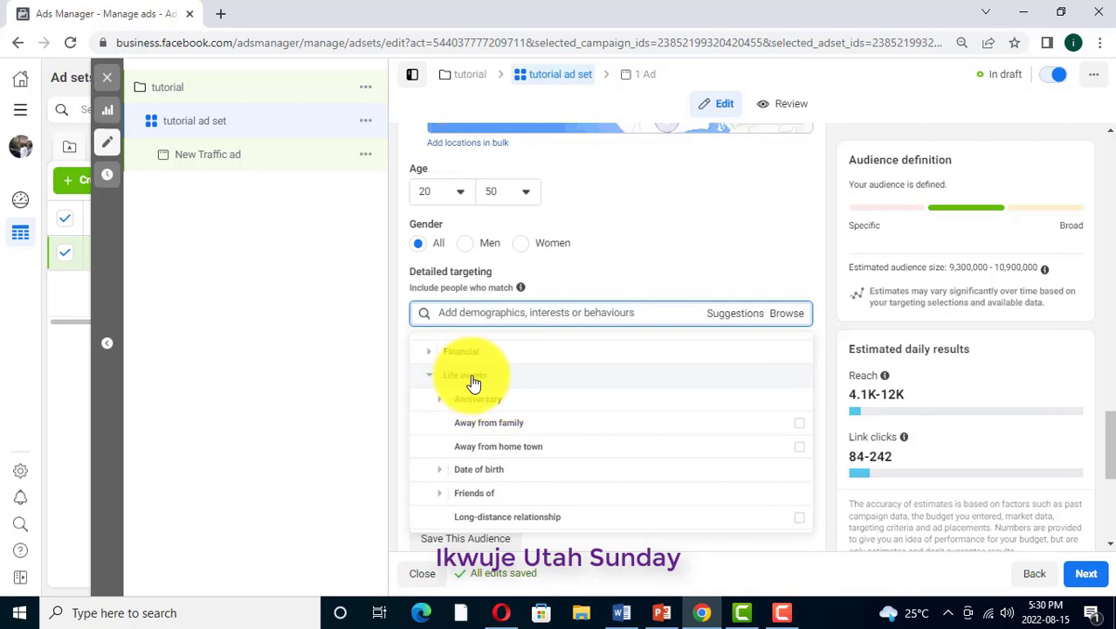
scroll(493, 439, "down", 1)
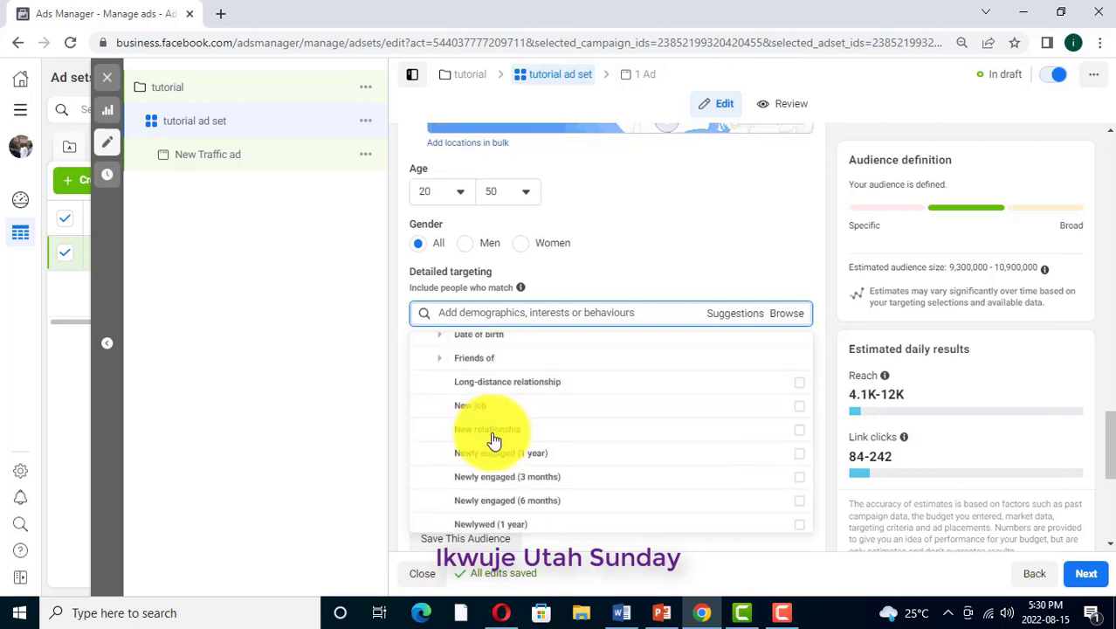
scroll(493, 439, "down", 3)
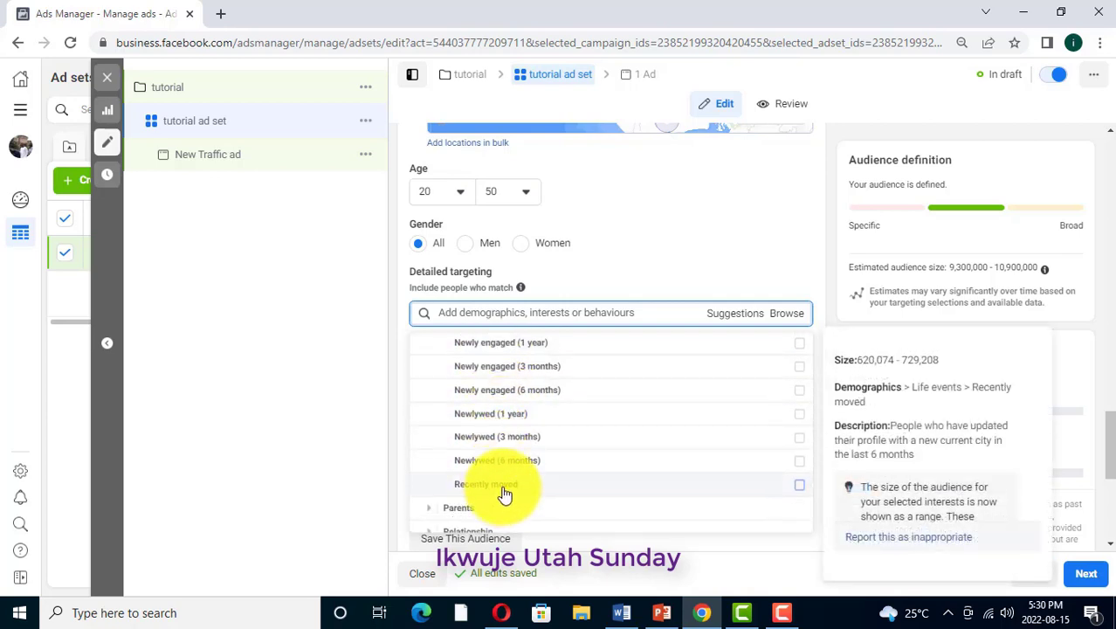
scroll(506, 459, "down", 1)
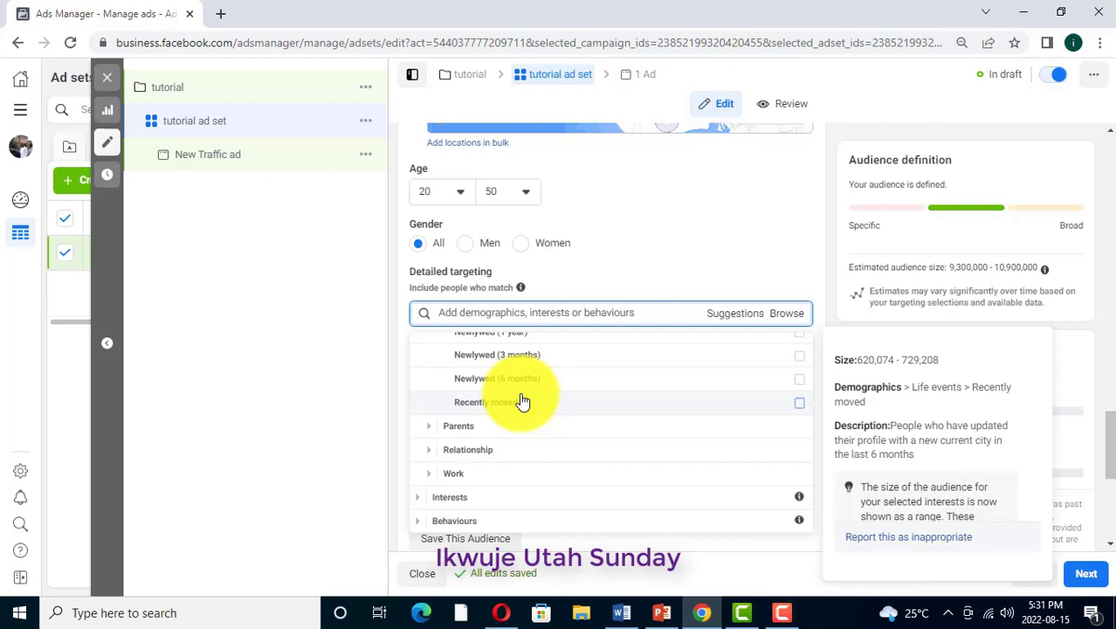
Look through the Parents, Relationship and Work subcategories under Demographics
left_click(461, 428)
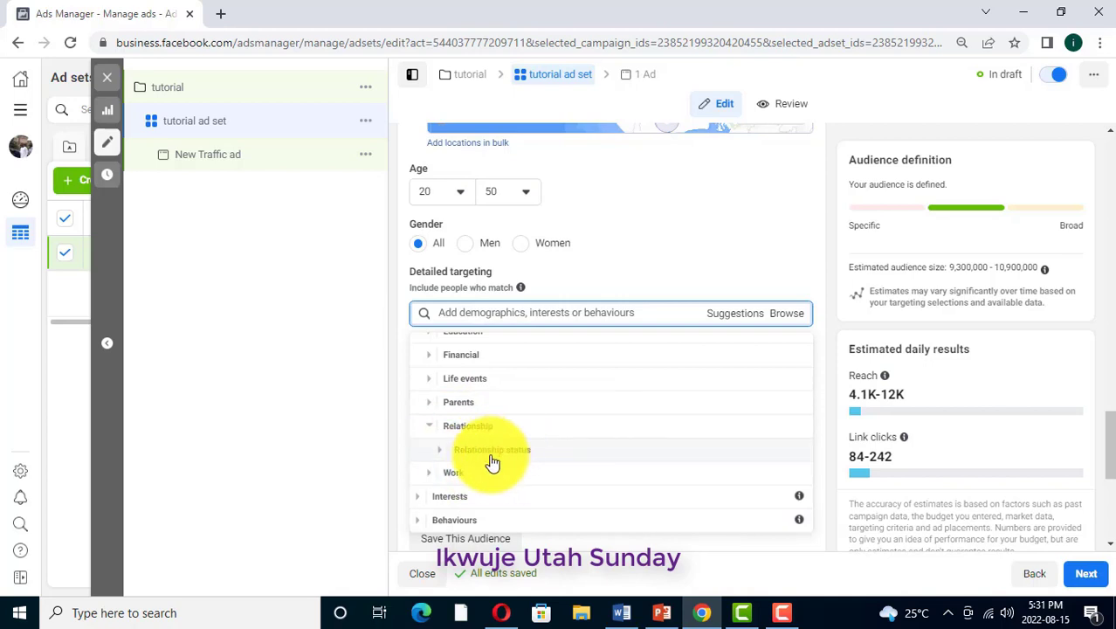
scroll(486, 468, "up", 1)
scroll(486, 466, "down", 1)
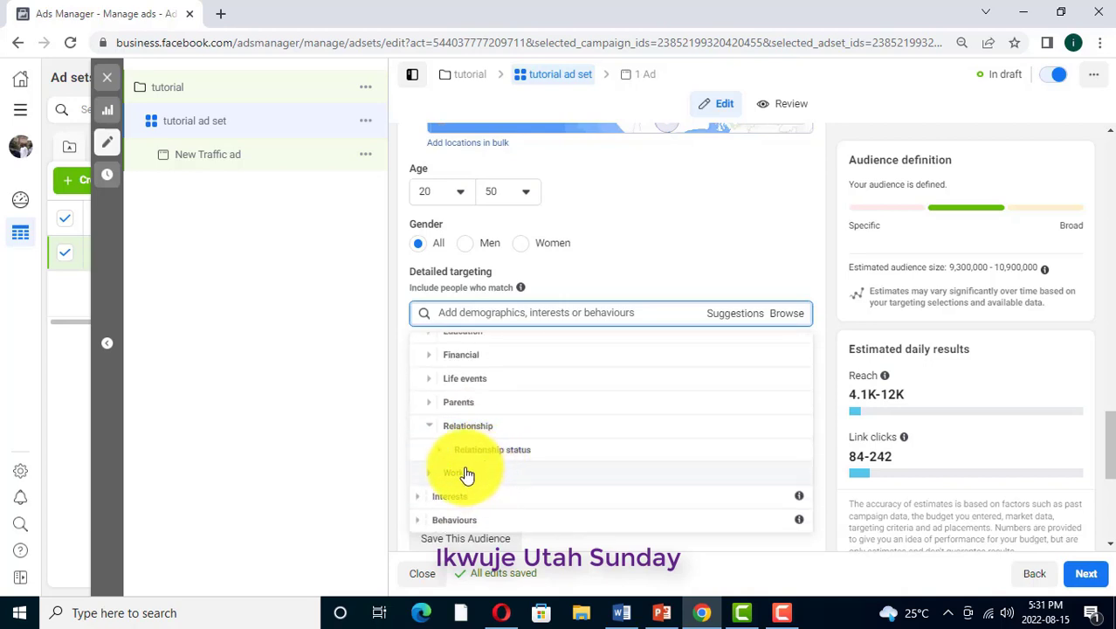
left_click(469, 474)
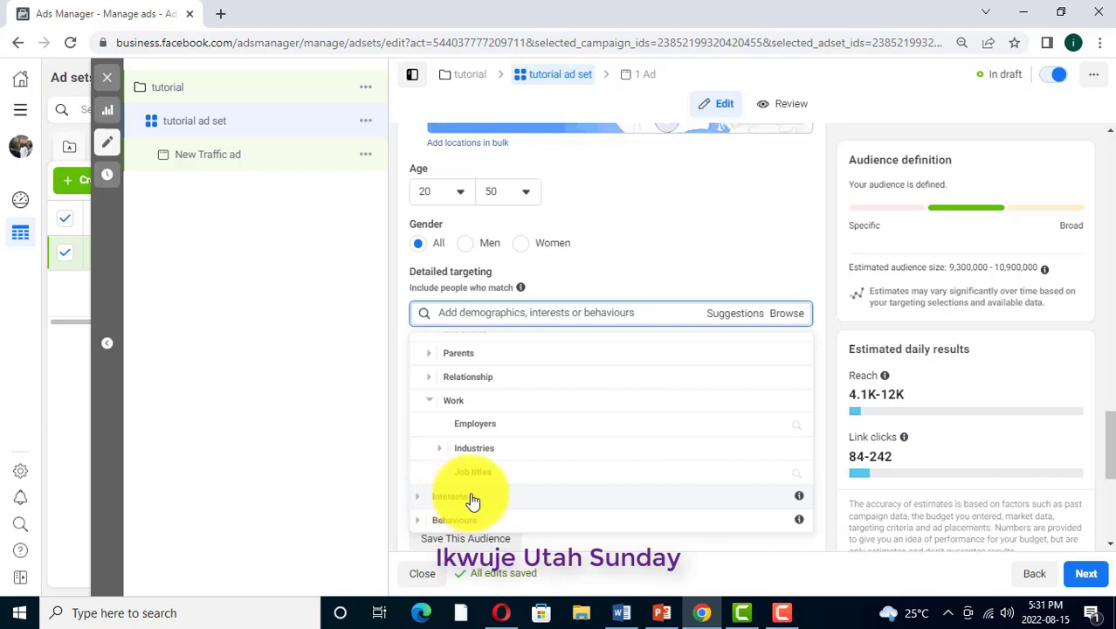
Browse the Interests category, examining the Food and drink and Fitness and wellness options
mouse_move(798, 503)
left_click(469, 503)
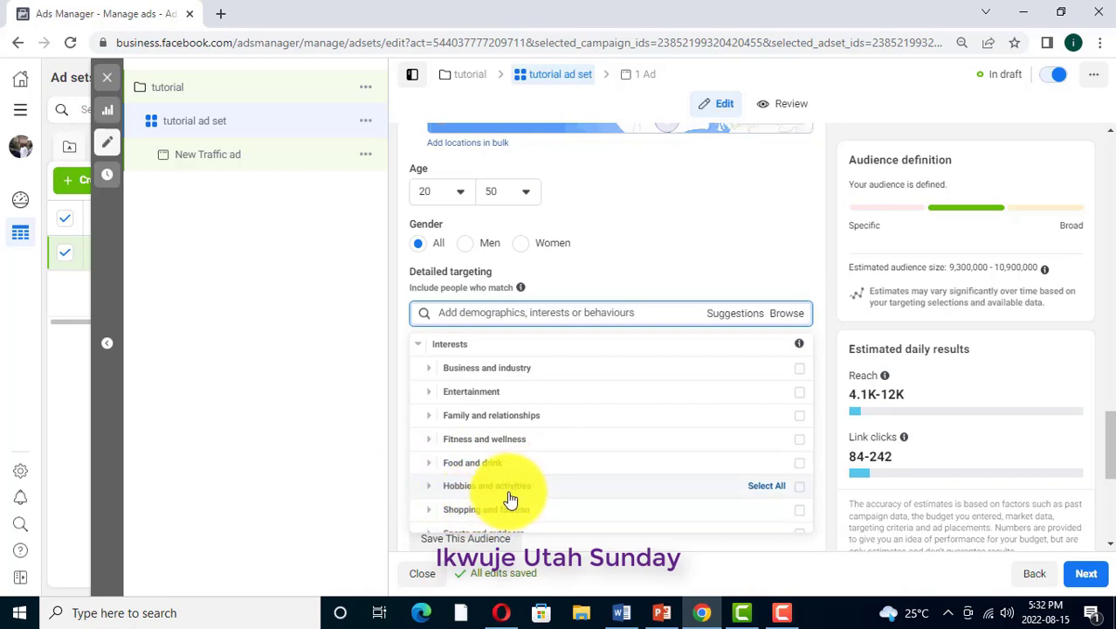
scroll(515, 489, "down", 2)
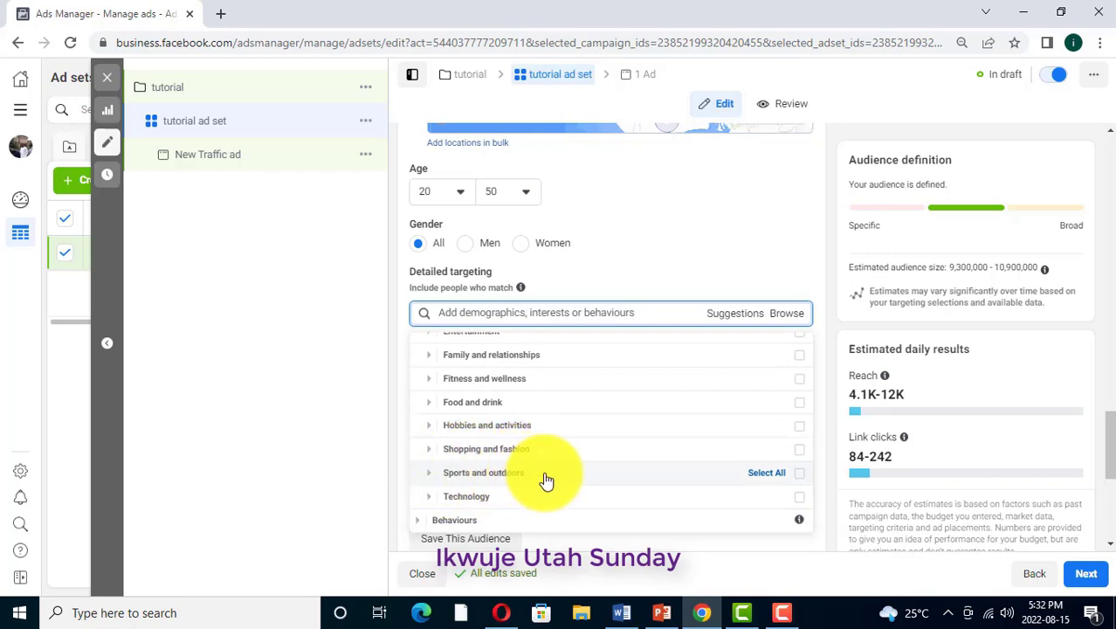
left_click(481, 403)
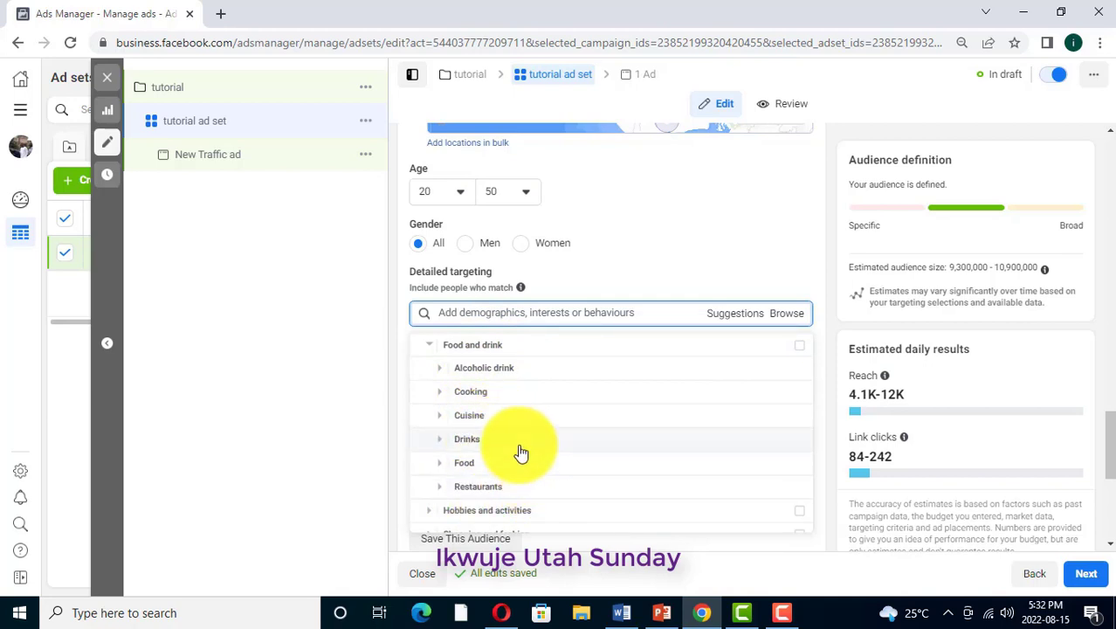
scroll(517, 453, "up", 2)
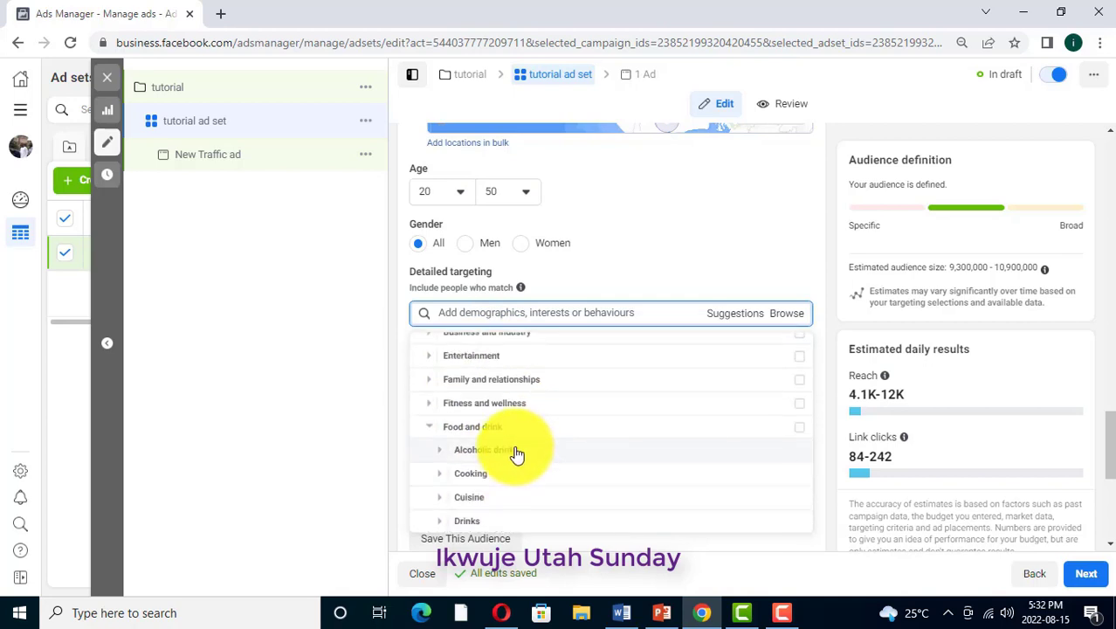
left_click(481, 404)
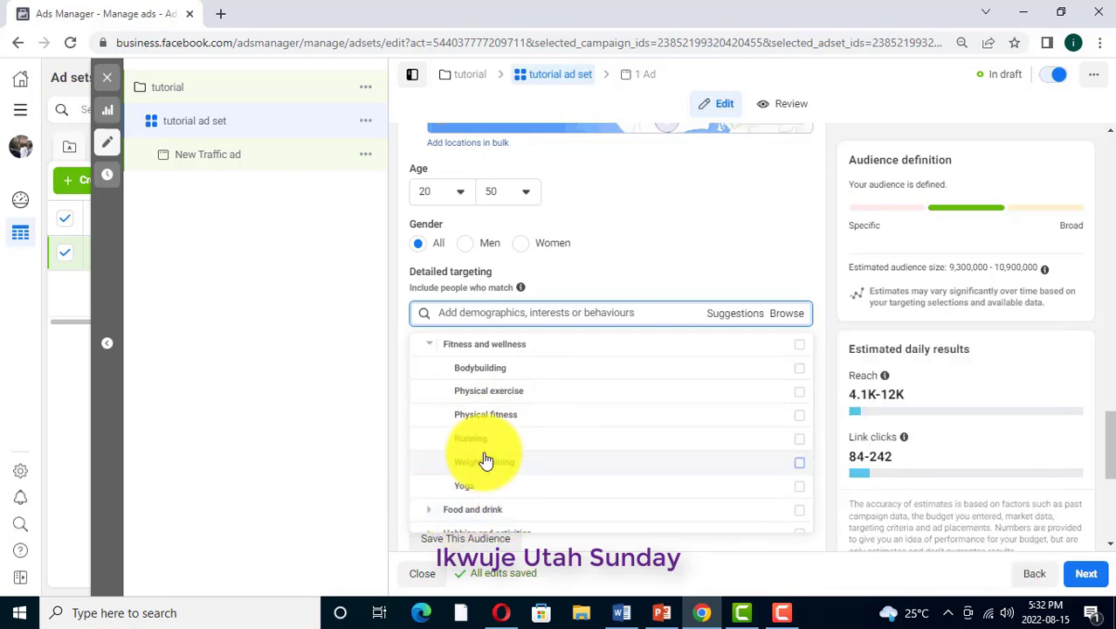
scroll(505, 454, "up", 1)
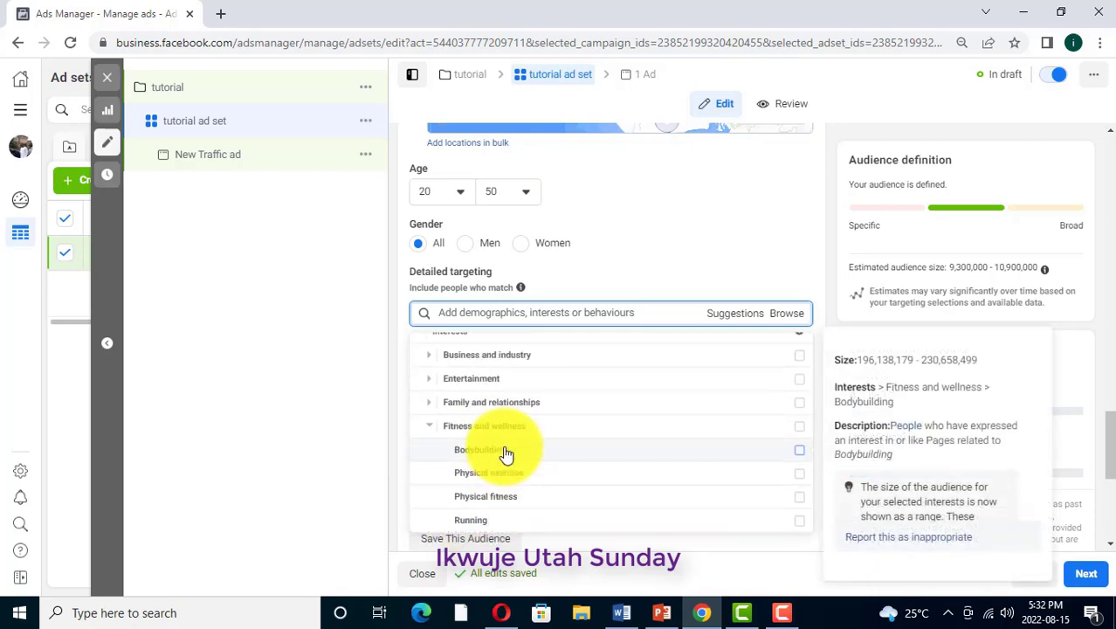
scroll(499, 489, "down", 2)
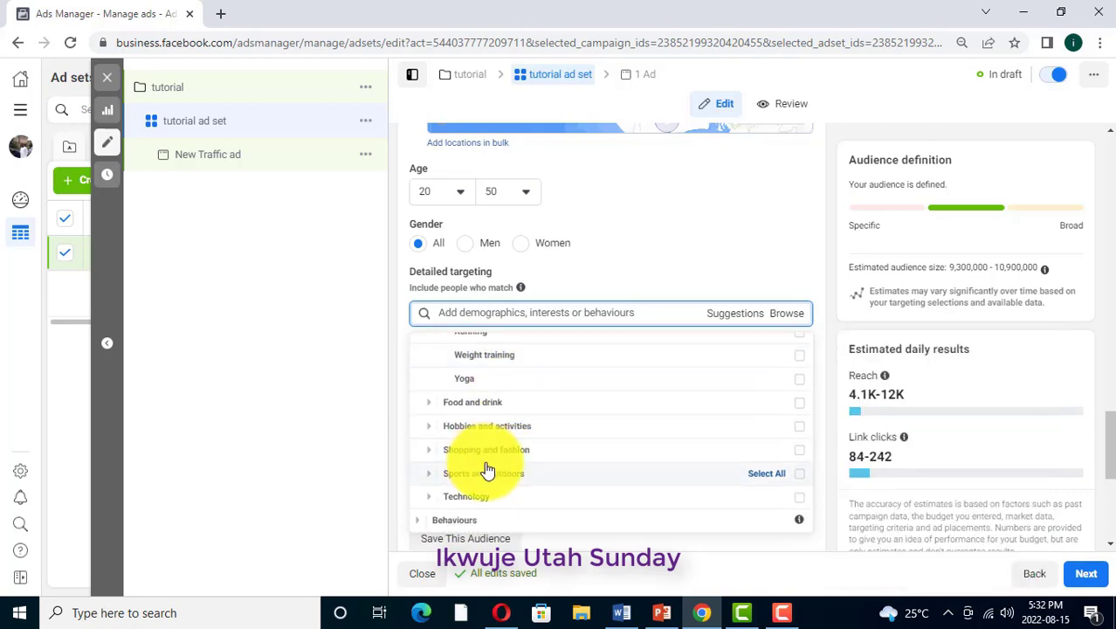
Look over the Behaviours category's subcategories and close the detailed targeting list
left_click(461, 520)
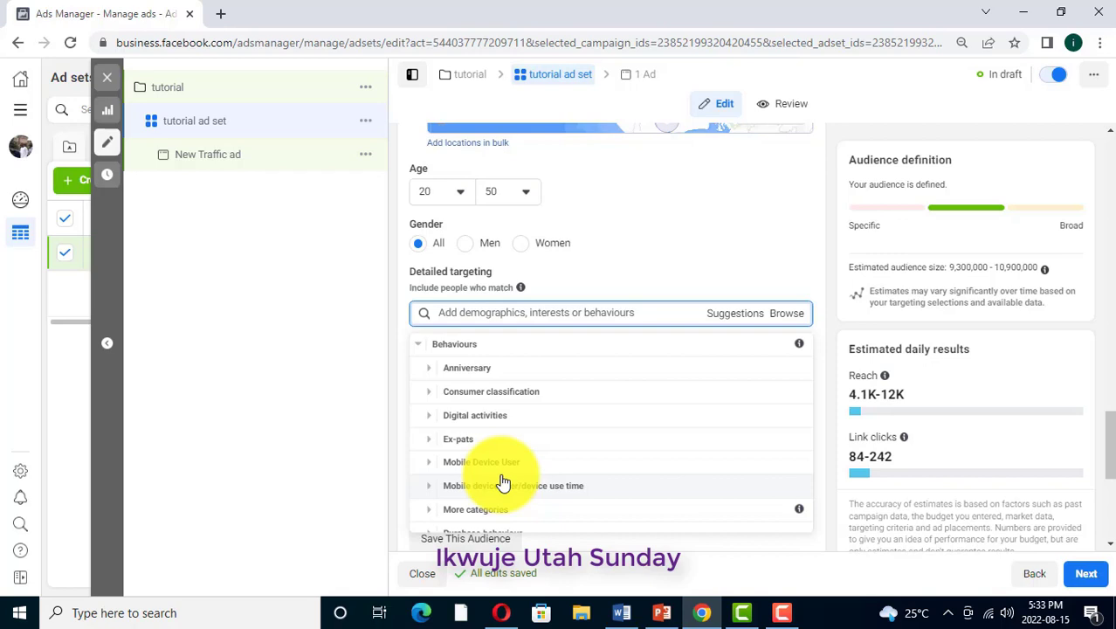
scroll(503, 483, "up", 1)
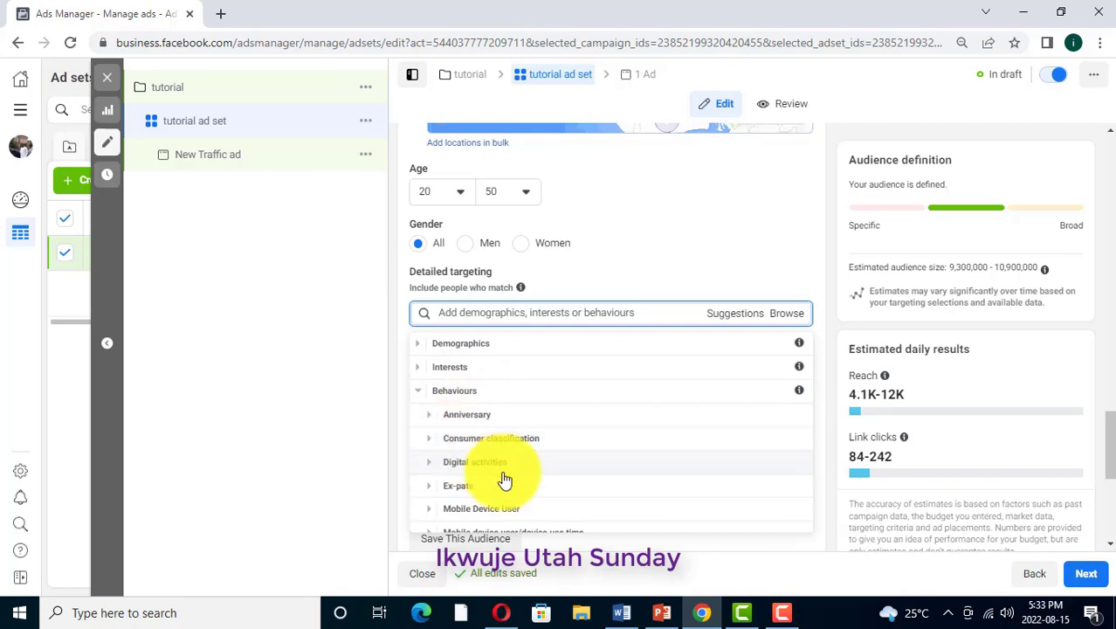
left_click(644, 315)
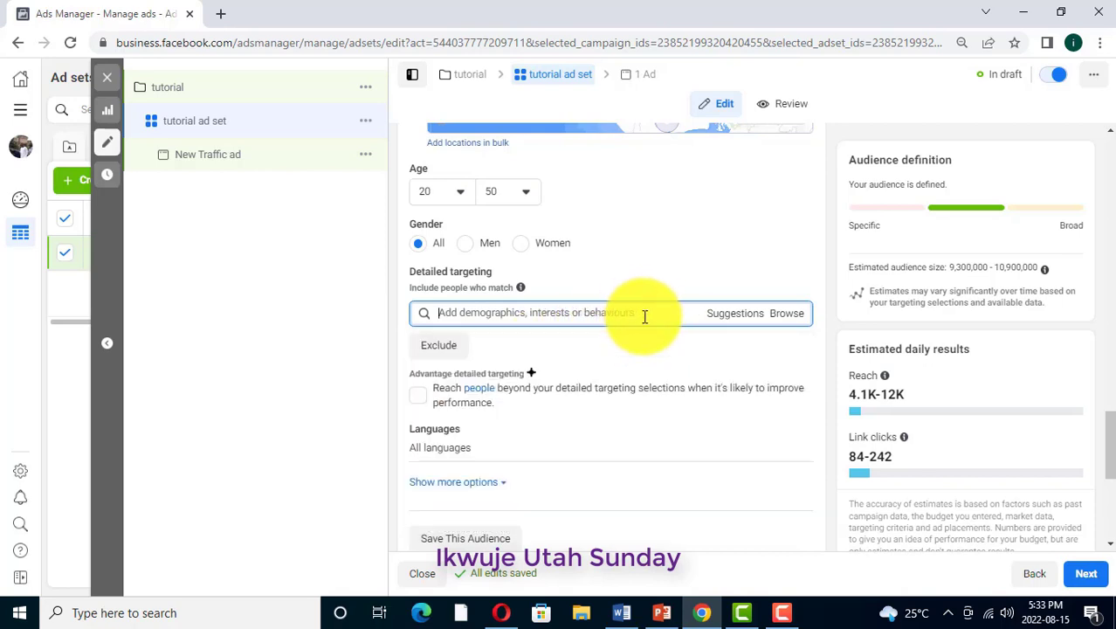
Search the detailed targeting options for "weight loss", and replace the search with "weight"
left_click(439, 315)
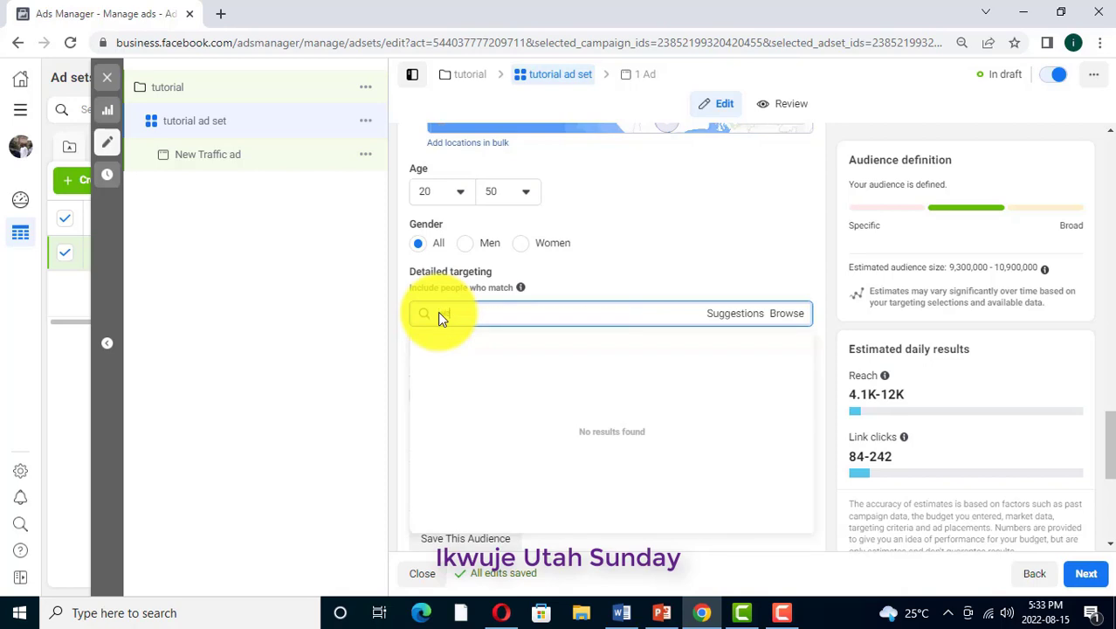
type("weight loss")
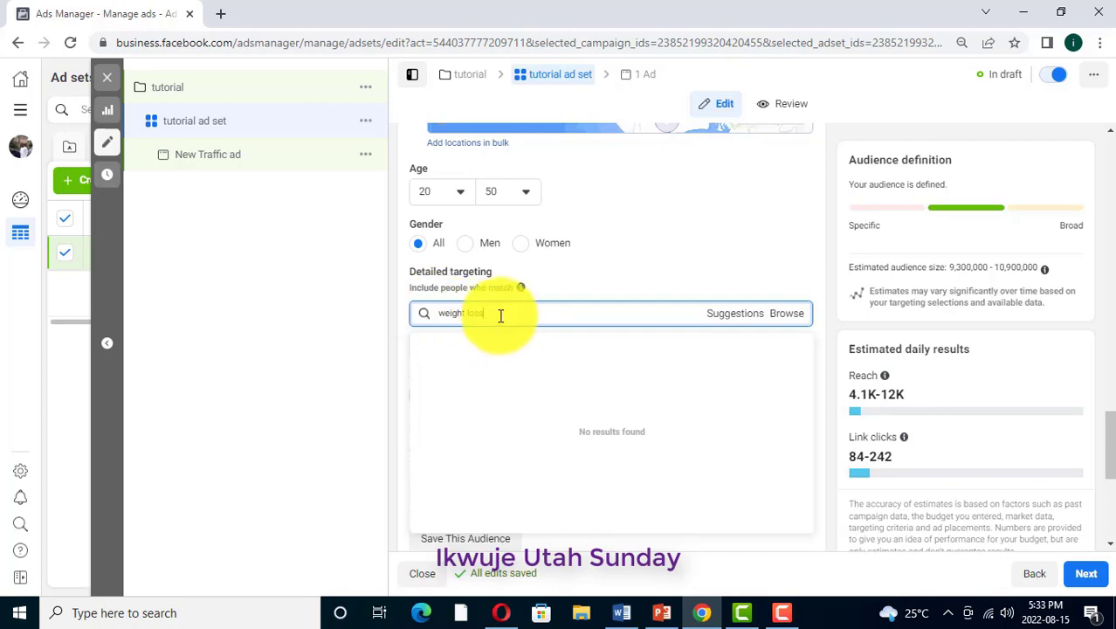
scroll(618, 346, "down", 1)
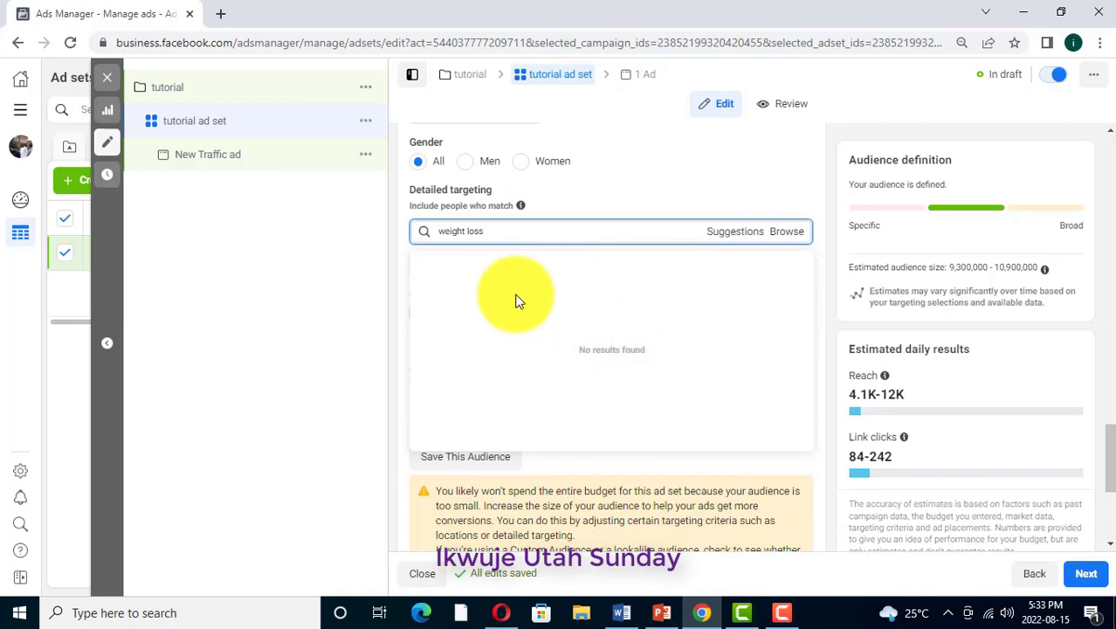
triple_click(485, 231)
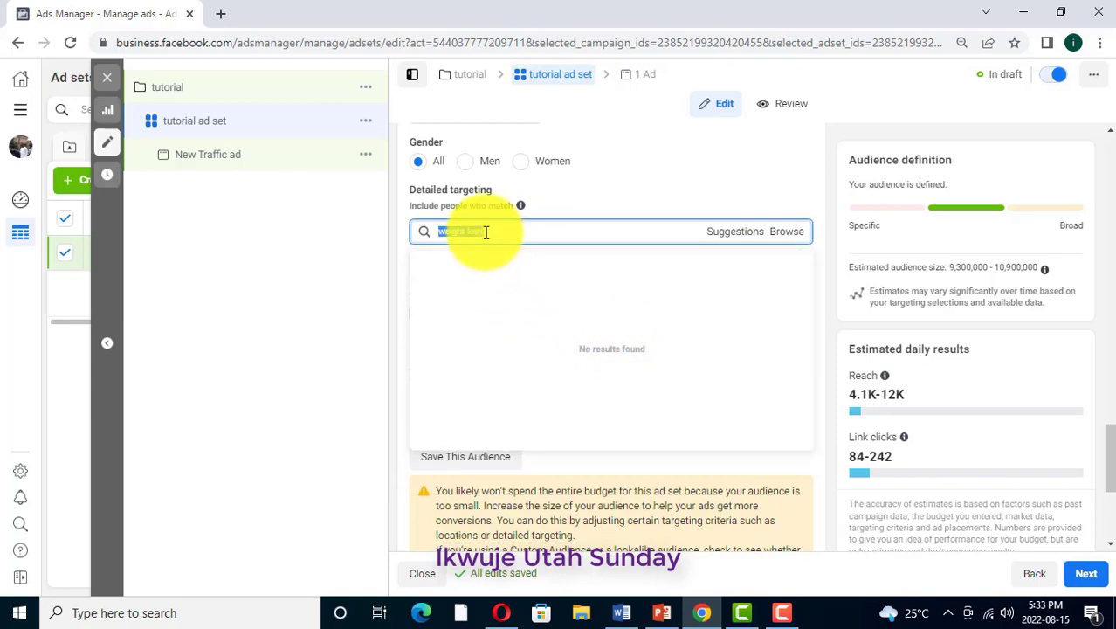
key("BackSpace")
type("weight")
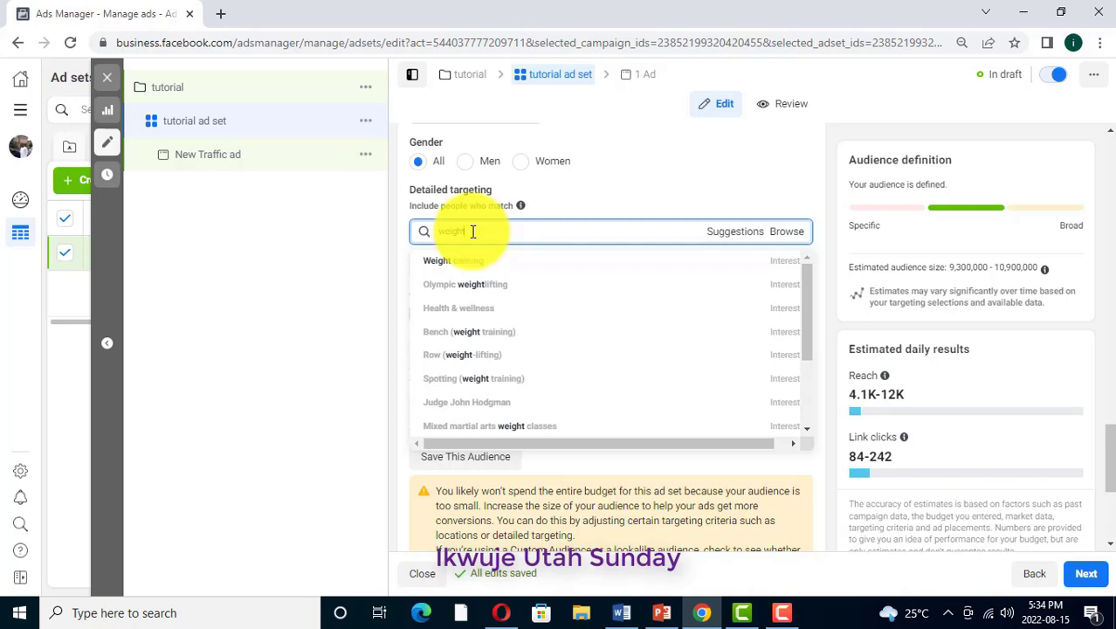
Clear the detailed targeting search and look up "restaurant" instead
key("BackSpace")
key("BackSpace")
key("BackSpace")
key("BackSpace")
key("BackSpace")
key("BackSpace")
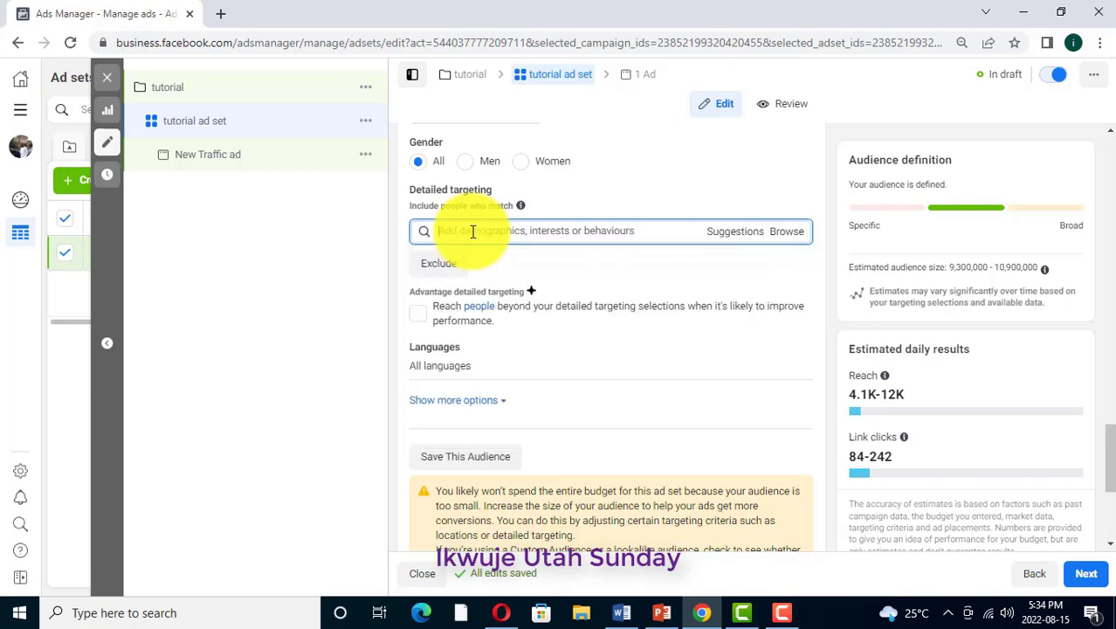
type("restaurant")
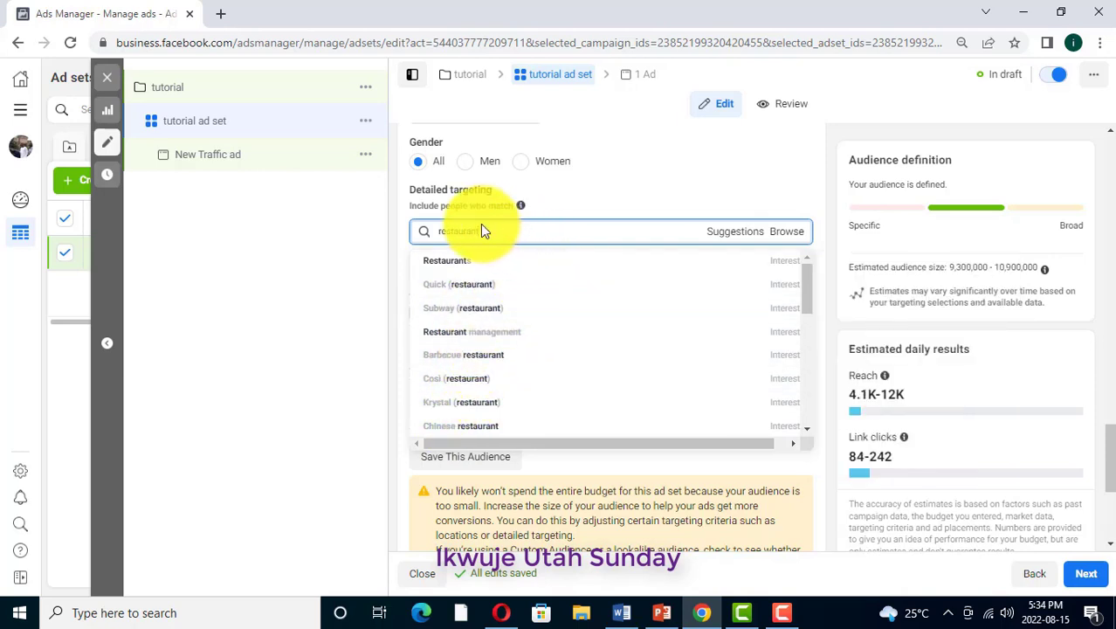
Replace the detailed targeting search with "food" and look through the suggested interests, demographics and behaviours
key("BackSpace")
key("BackSpace")
key("BackSpace")
type("food")
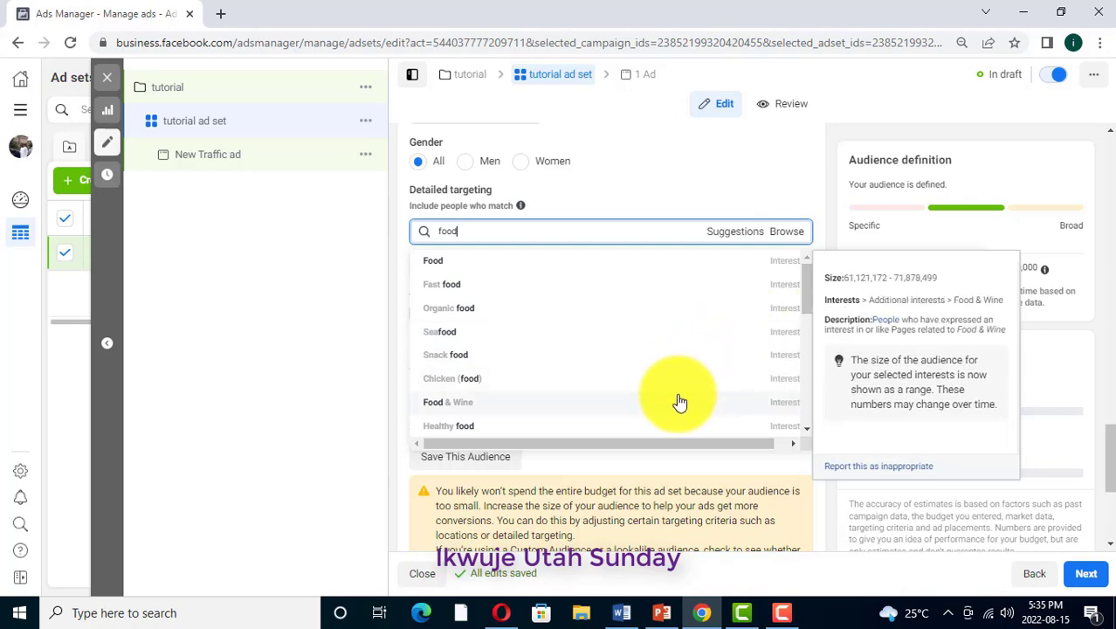
scroll(680, 402, "down", 5)
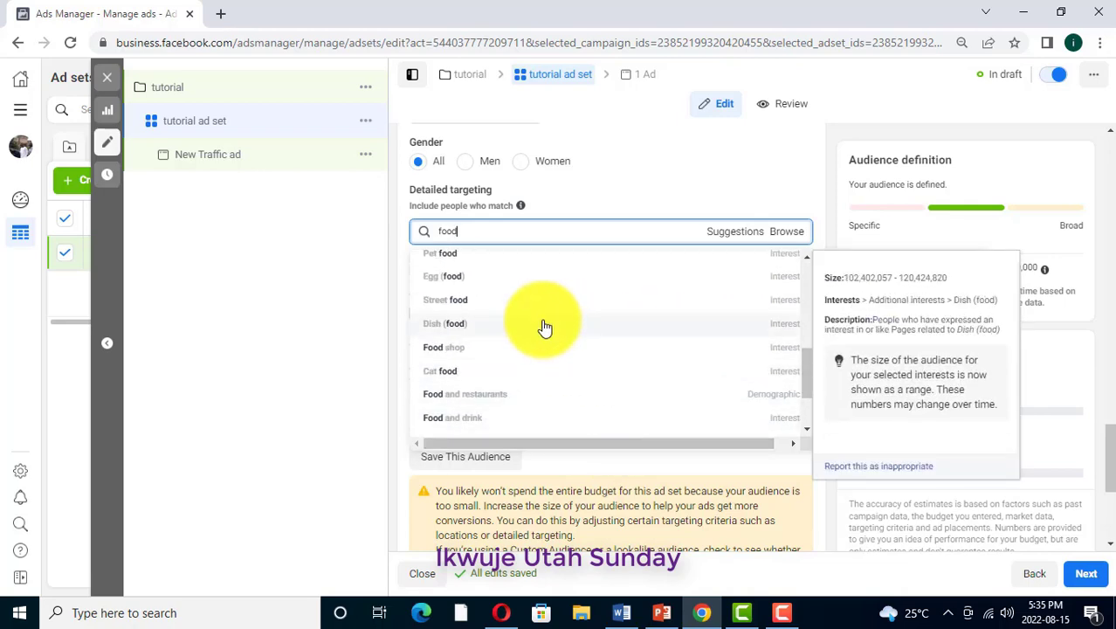
scroll(694, 441, "down", 3)
Switch the ad set to manual placements and deselect the Audience Network, Instagram and Messenger platforms
scroll(685, 460, "down", 4)
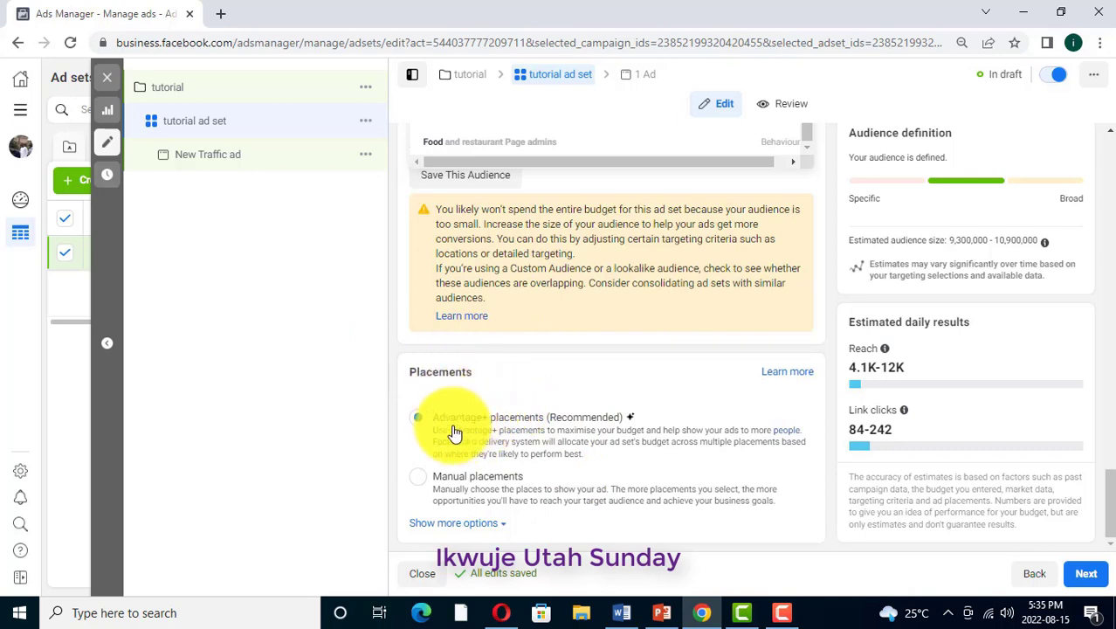
left_click(418, 481)
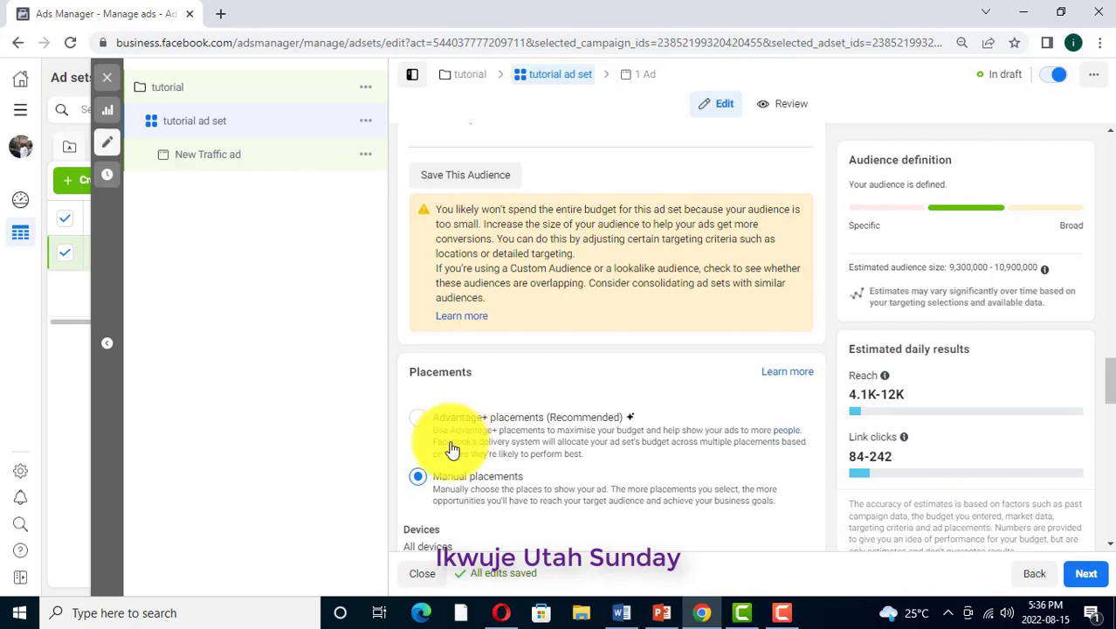
scroll(495, 479, "down", 1)
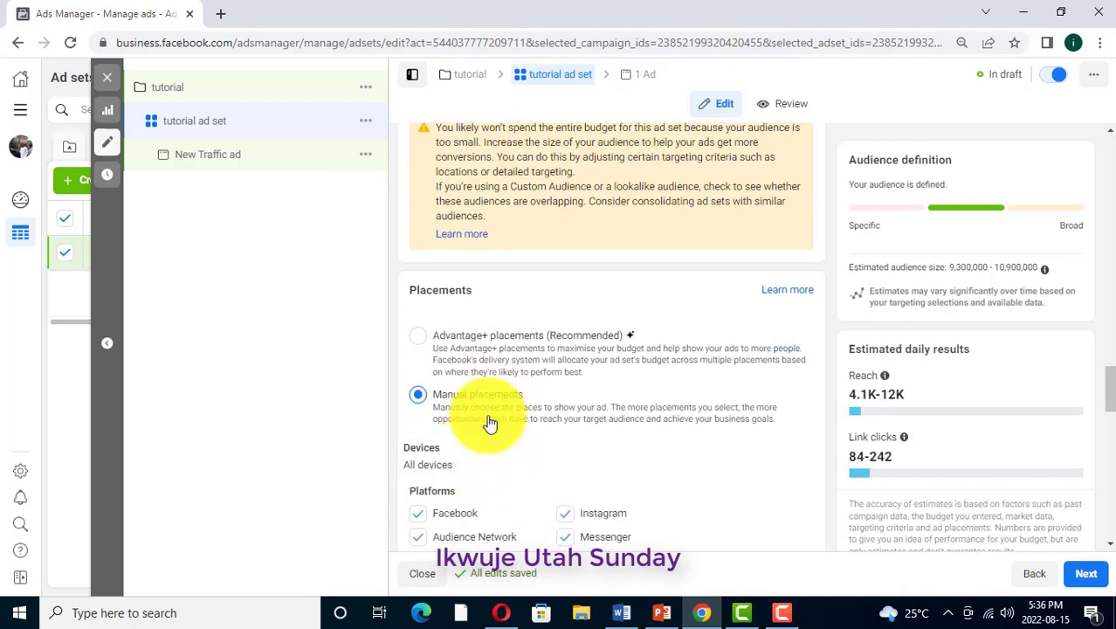
left_click(420, 396)
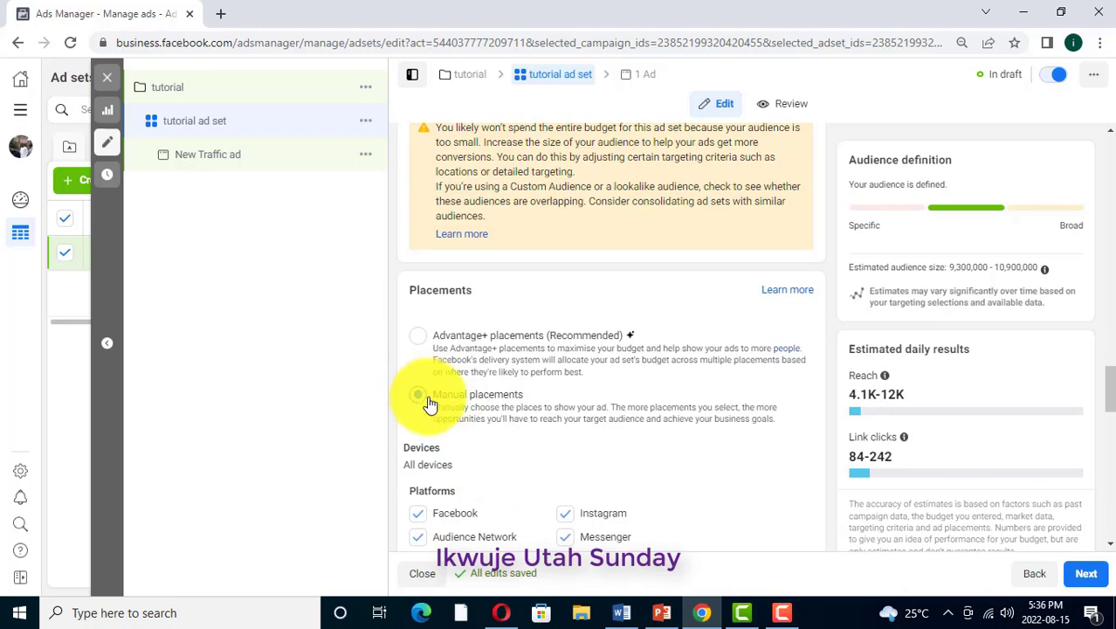
scroll(515, 407, "down", 3)
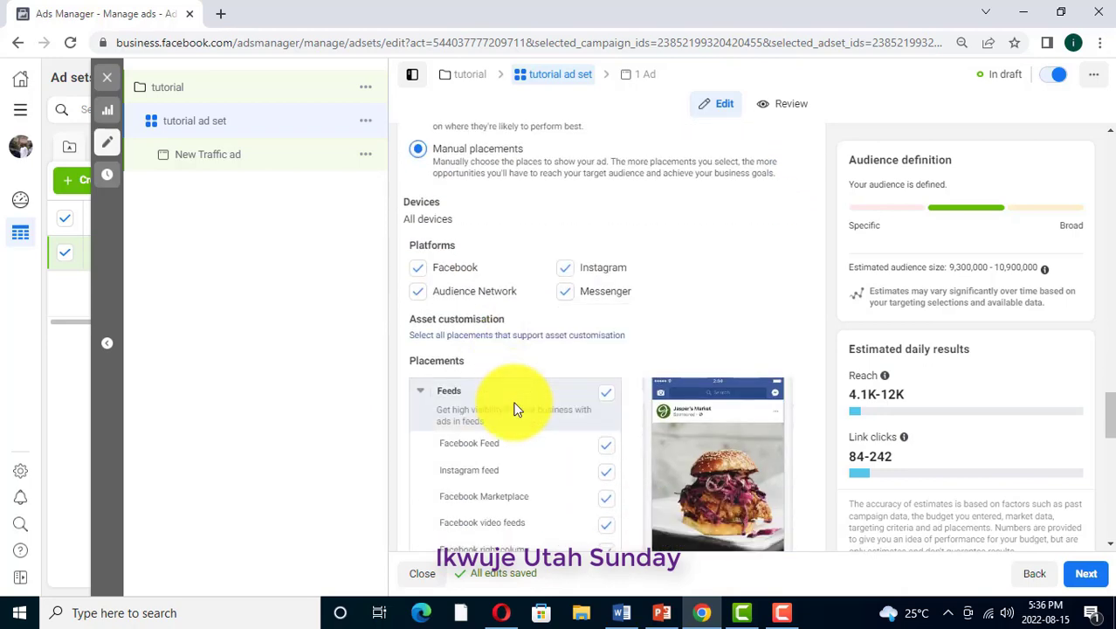
left_click(418, 292)
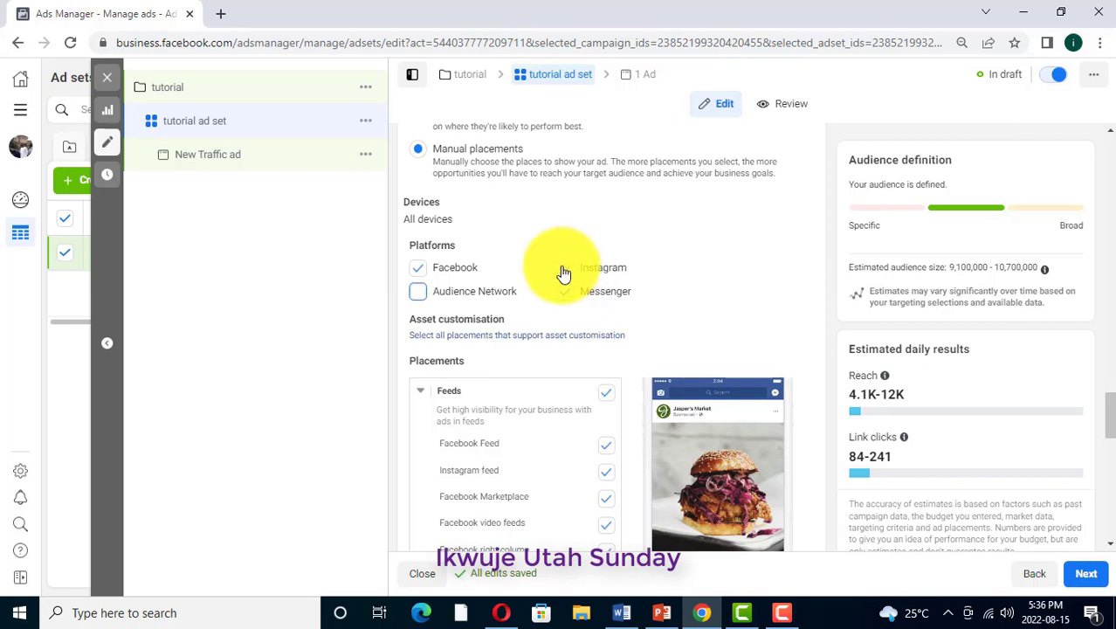
left_click(566, 270)
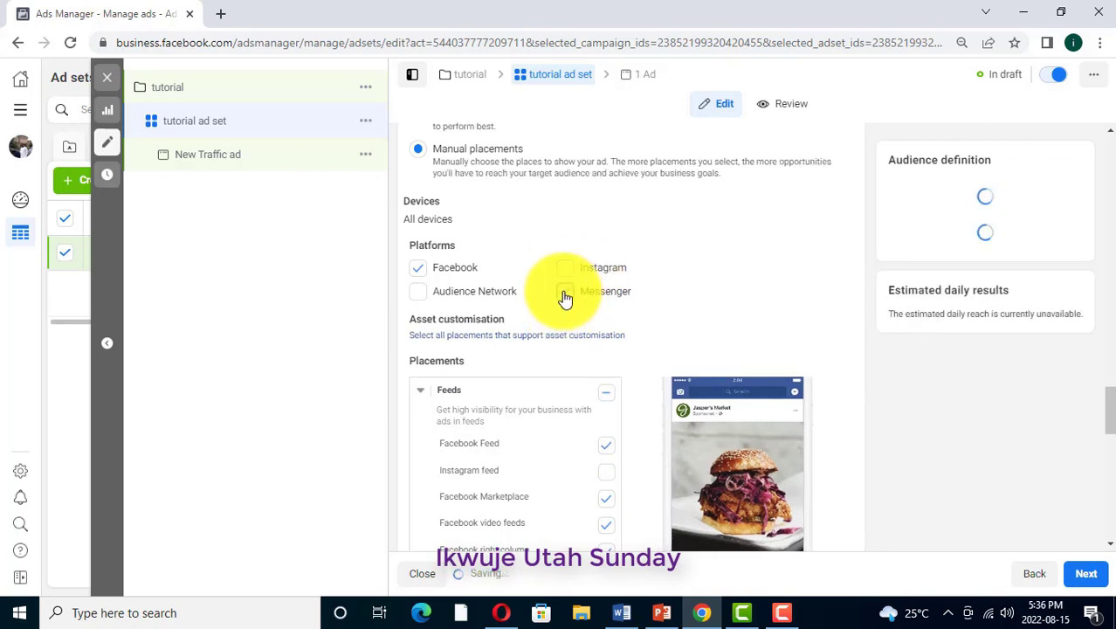
left_click(565, 293)
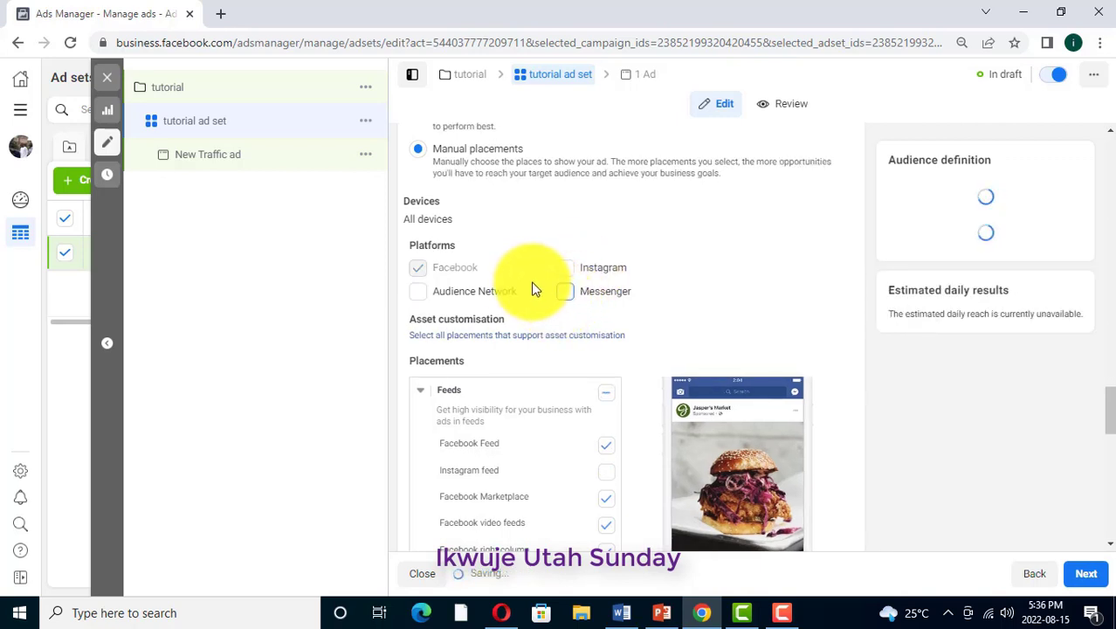
Under Feeds, deselect Facebook Marketplace, Facebook video feeds, Facebook right column and Facebook groups feed, keeping Facebook Feed
scroll(524, 288, "down", 1)
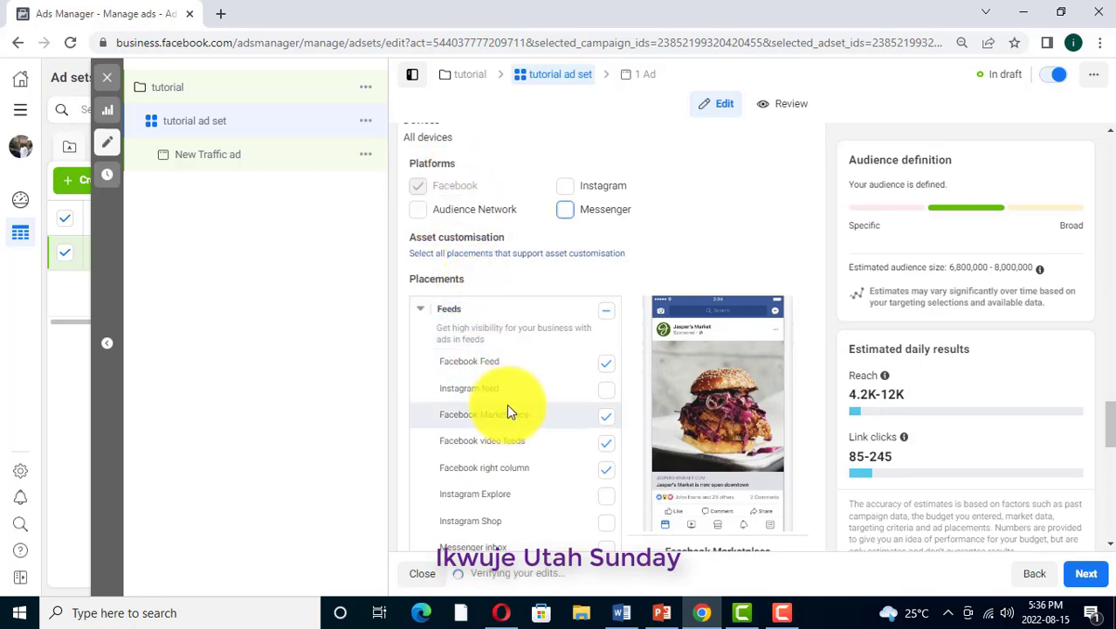
scroll(504, 410, "down", 1)
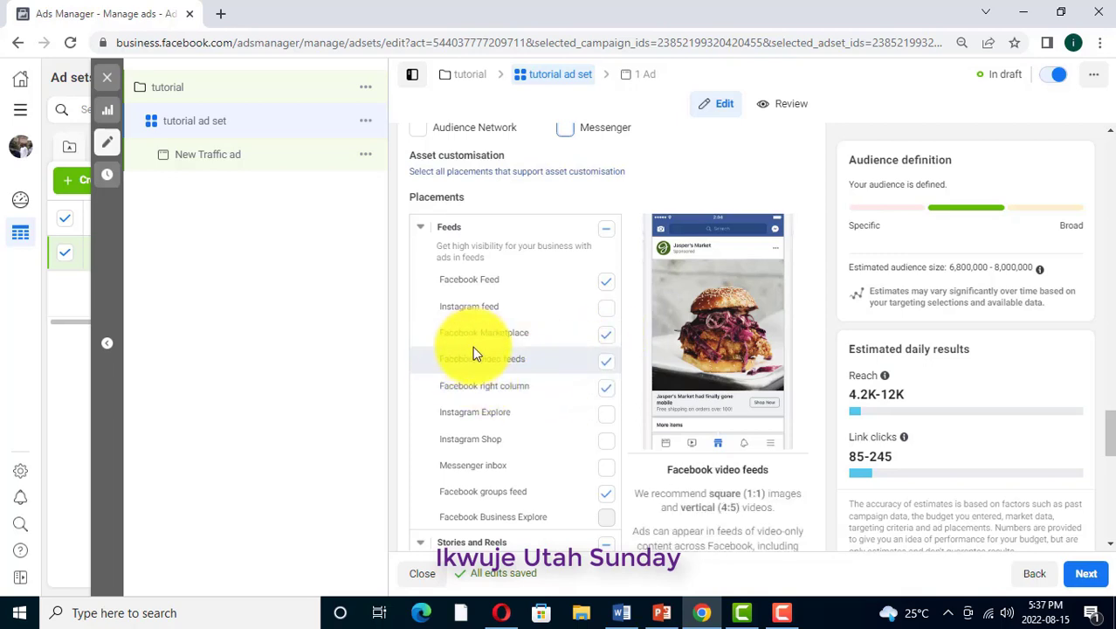
left_click(604, 362)
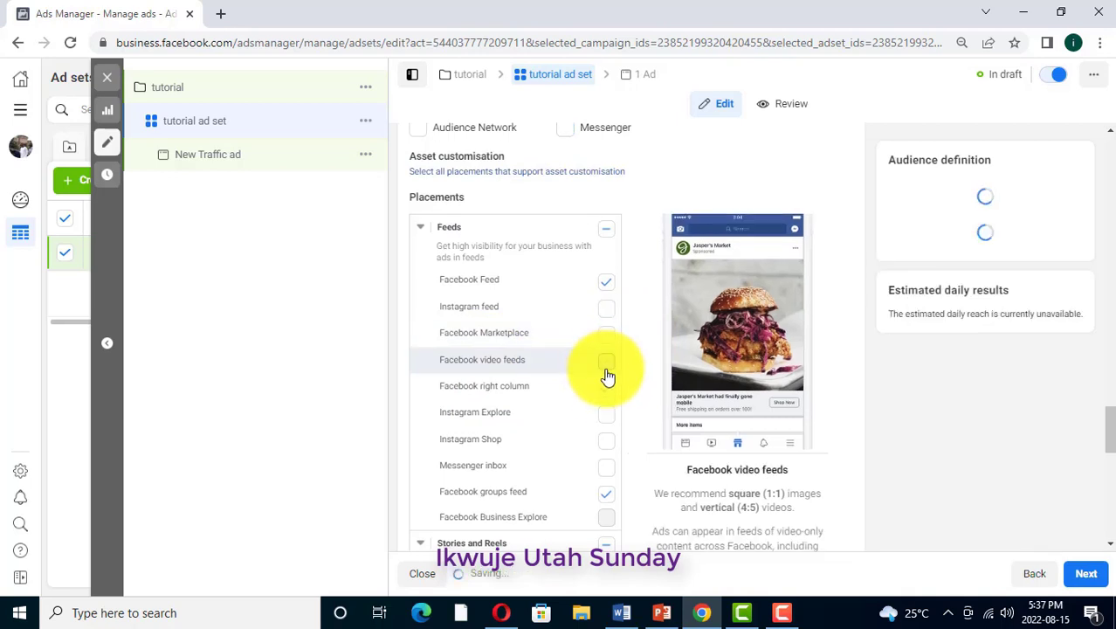
left_click(608, 395)
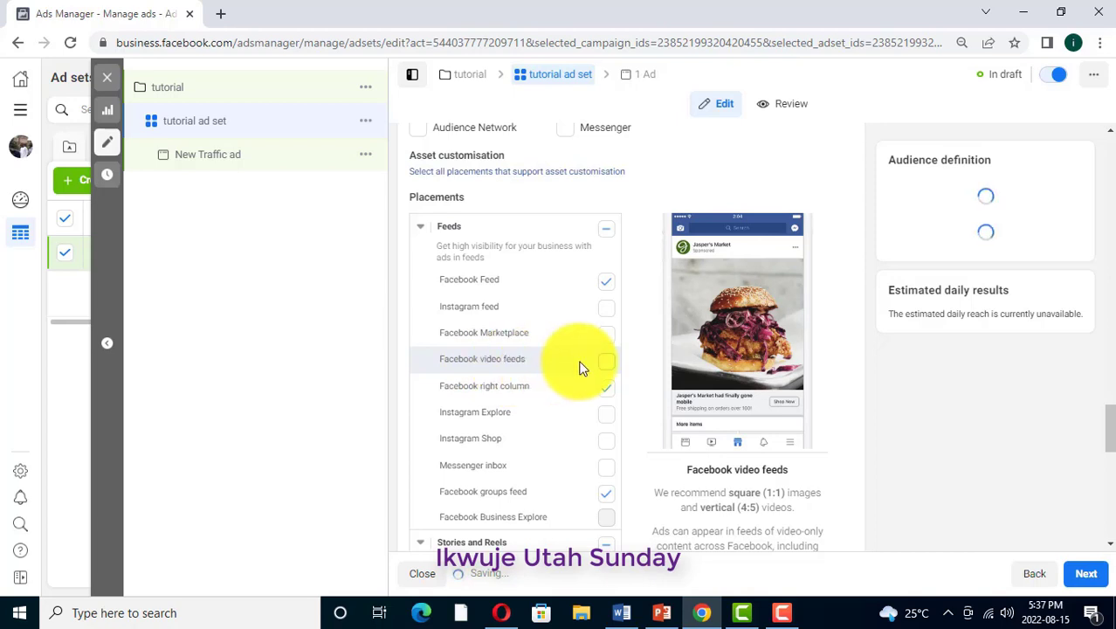
left_click(605, 390)
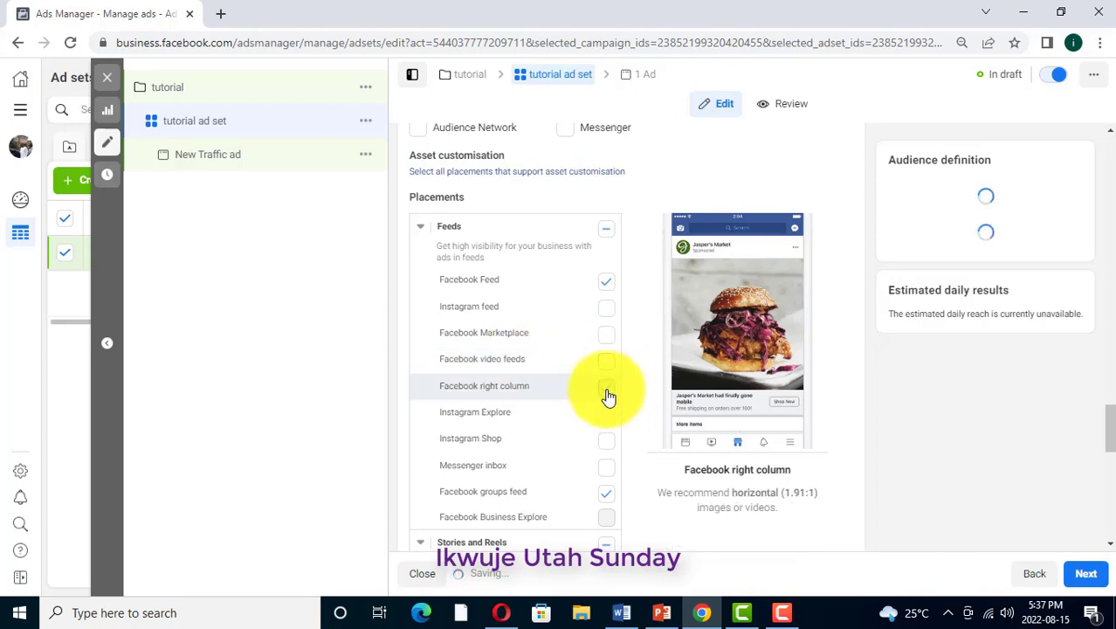
left_click(602, 494)
Deselect Facebook Stories and Facebook Reels under Stories and Reels
scroll(542, 410, "down", 2)
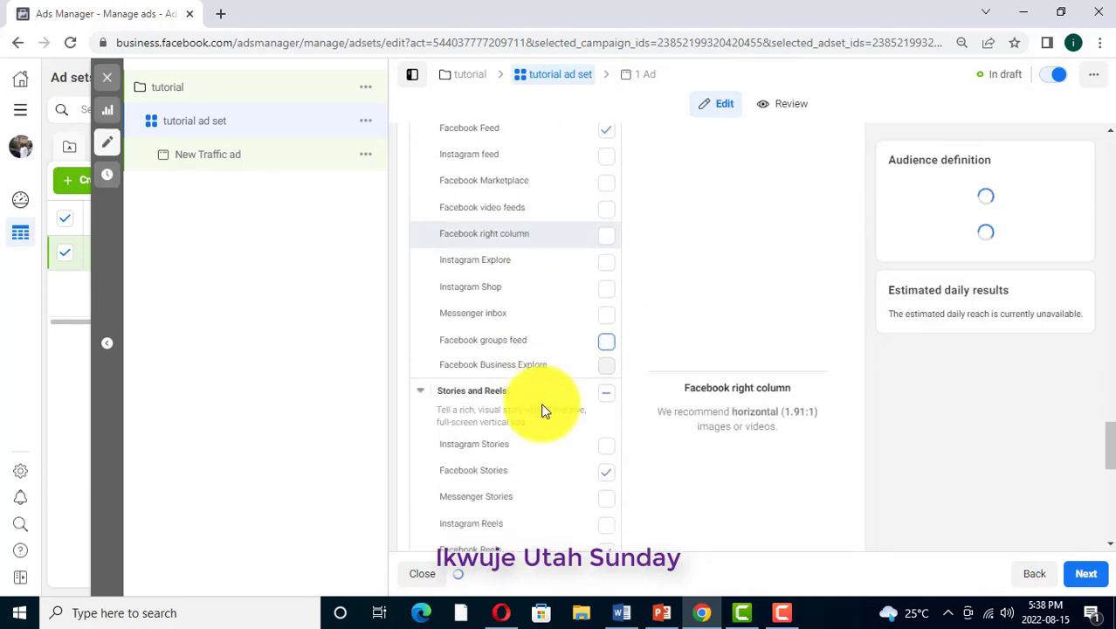
scroll(559, 419, "down", 1)
left_click(608, 393)
scroll(521, 398, "down", 2)
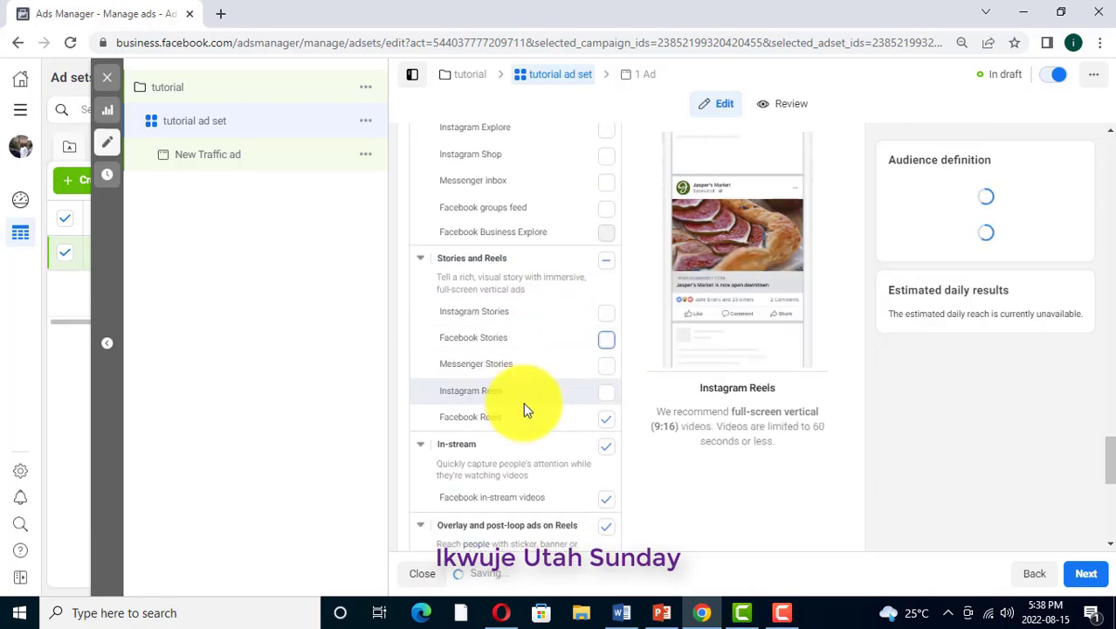
left_click(606, 306)
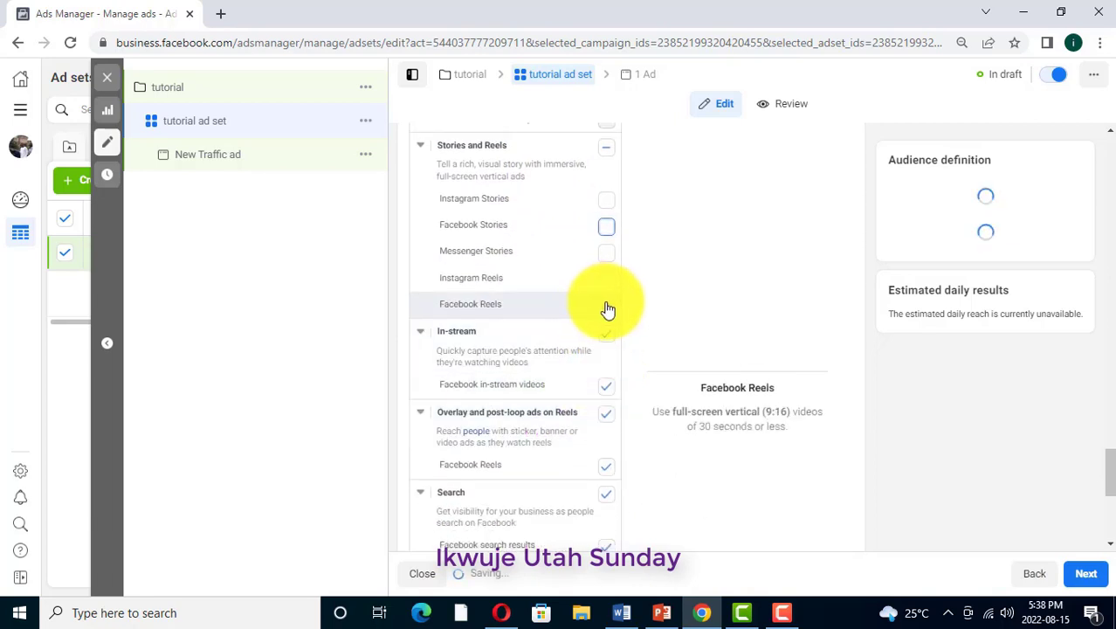
Deselect the In-stream, Overlay and post-loop ads on Reels, Search and In-article placements
left_click(606, 385)
left_click(606, 466)
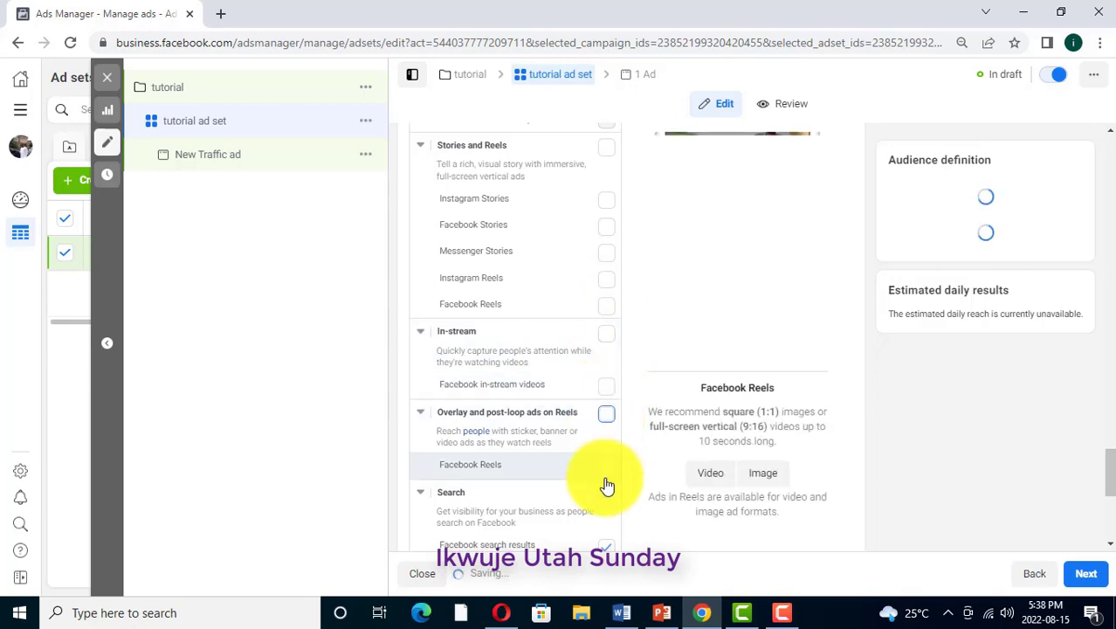
left_click(606, 495)
scroll(525, 434, "down", 4)
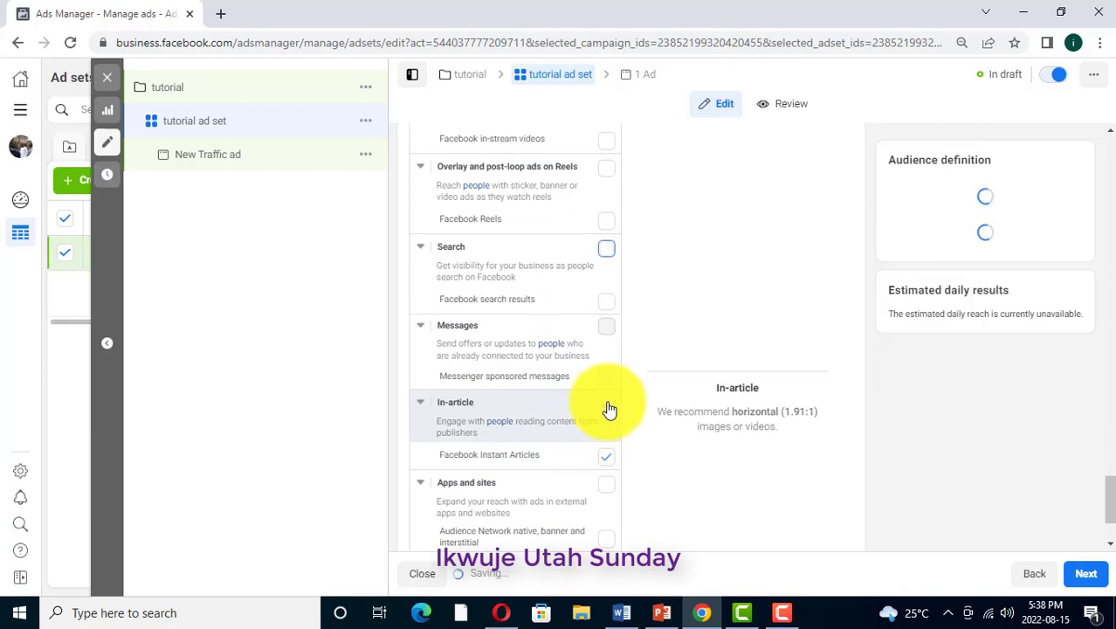
left_click(606, 456)
scroll(531, 418, "down", 2)
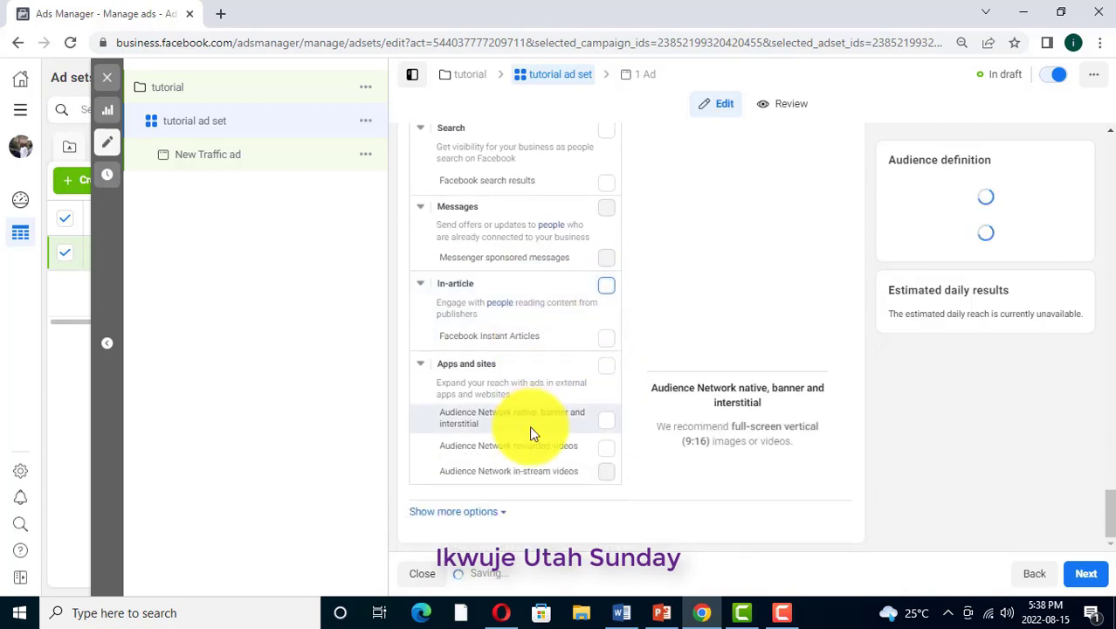
Review the placement list from Feeds through Apps and sites, along with the selected platforms
scroll(529, 425, "up", 9)
scroll(531, 428, "up", 3)
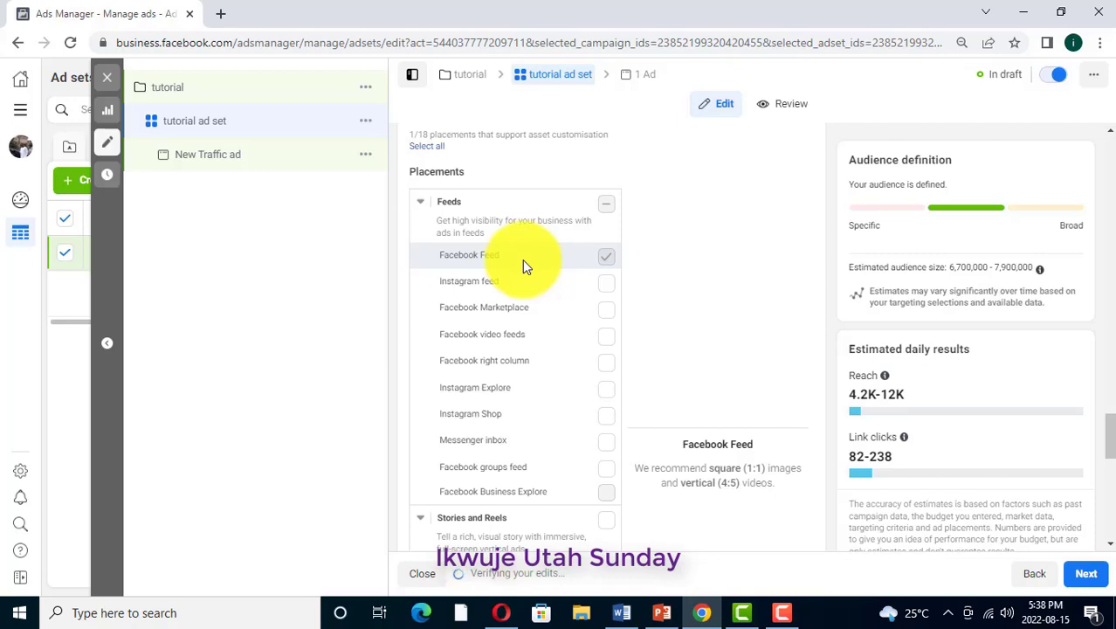
scroll(504, 365, "down", 5)
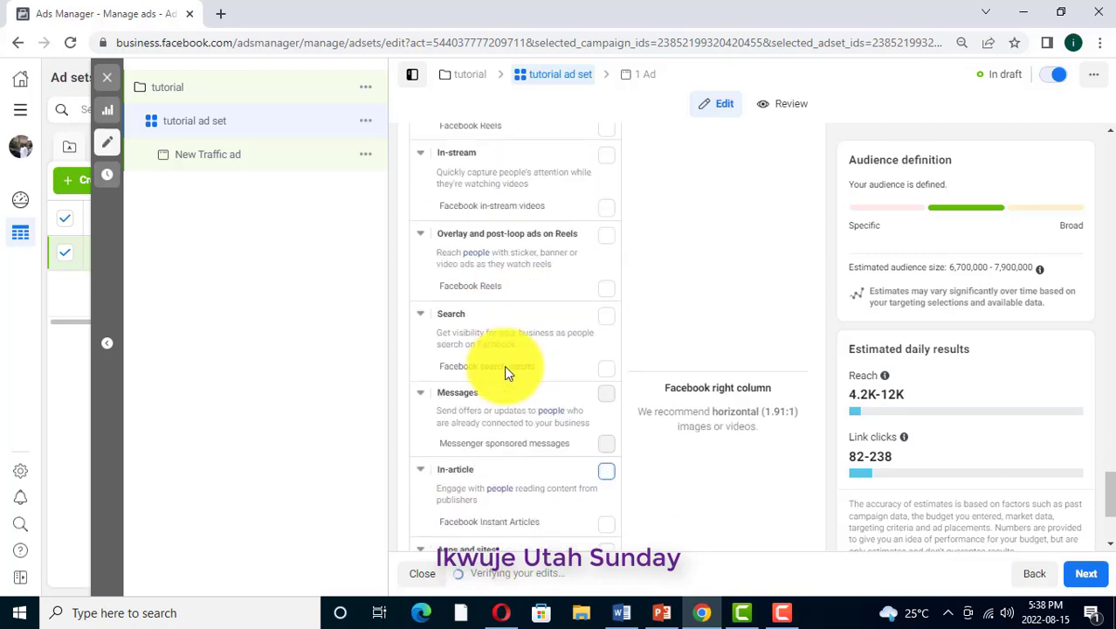
scroll(505, 370, "down", 3)
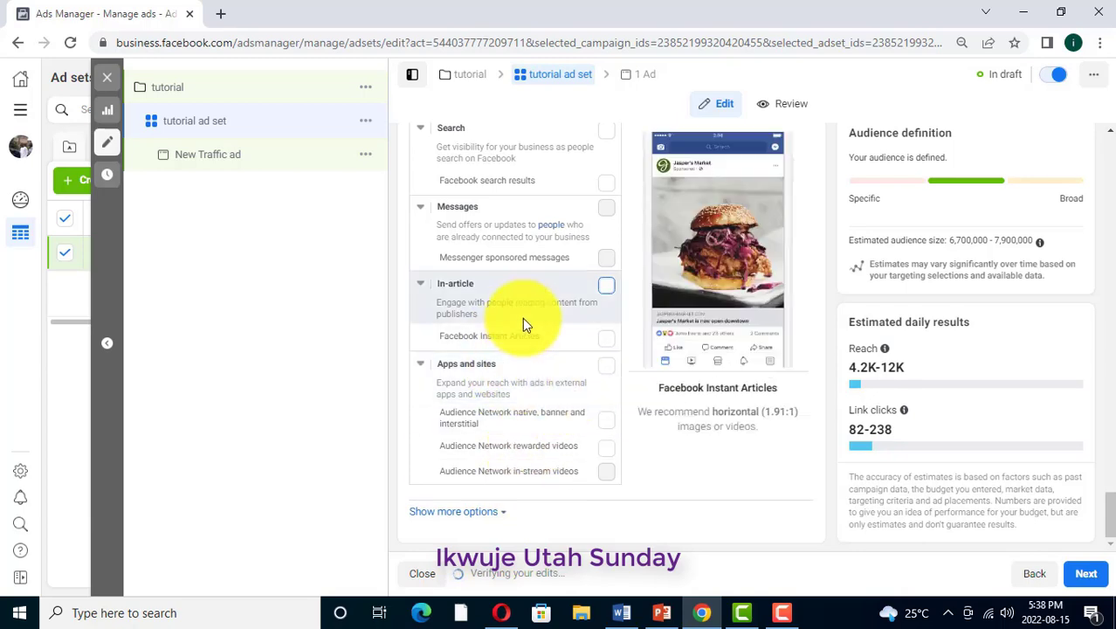
scroll(531, 272, "up", 2)
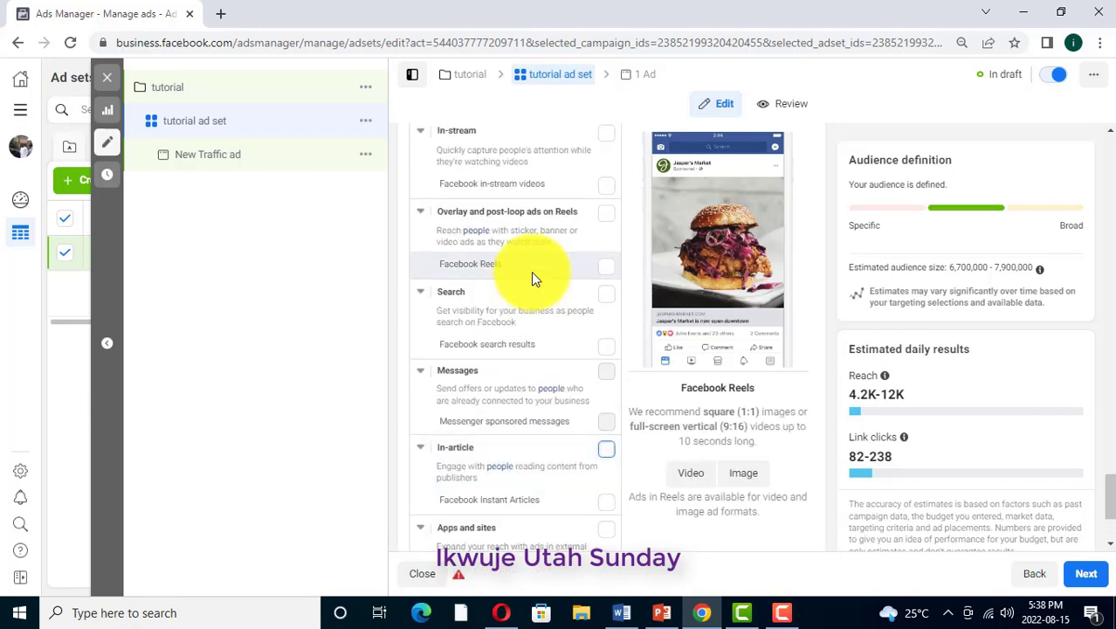
scroll(534, 277, "up", 5)
scroll(531, 272, "up", 4)
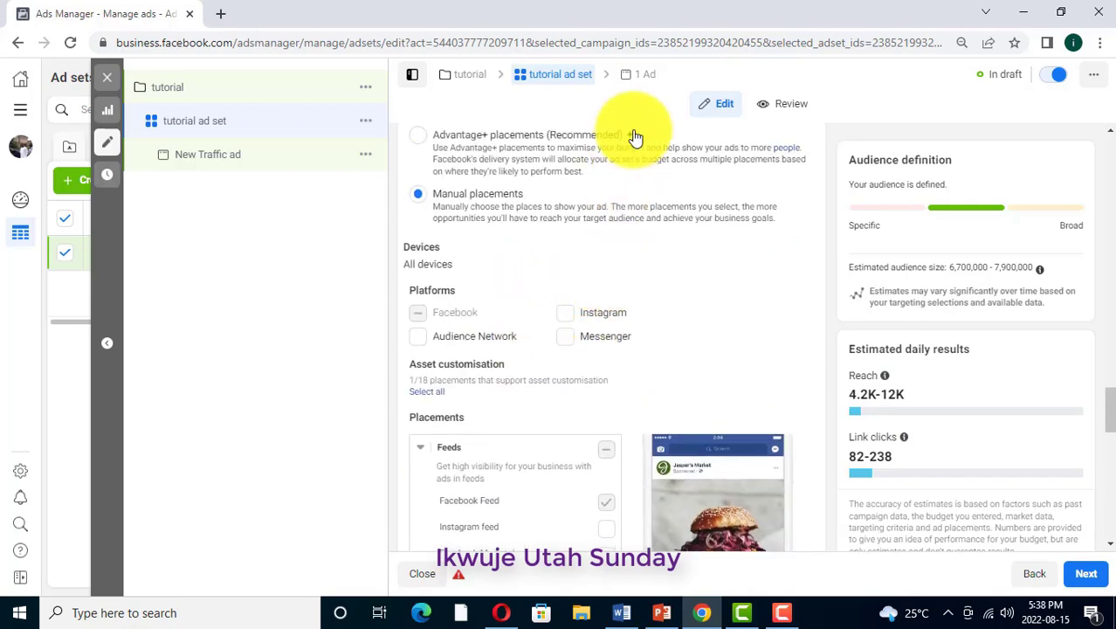
Open the campaign's ad for editing and rename it "tutorial ad"
left_click(647, 77)
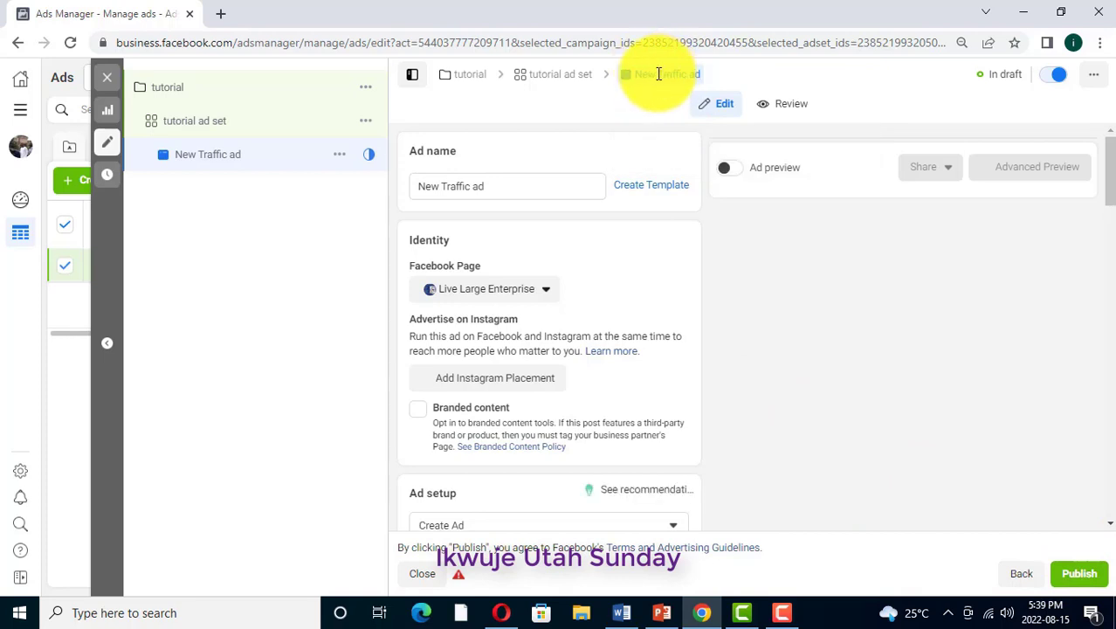
left_click(469, 188)
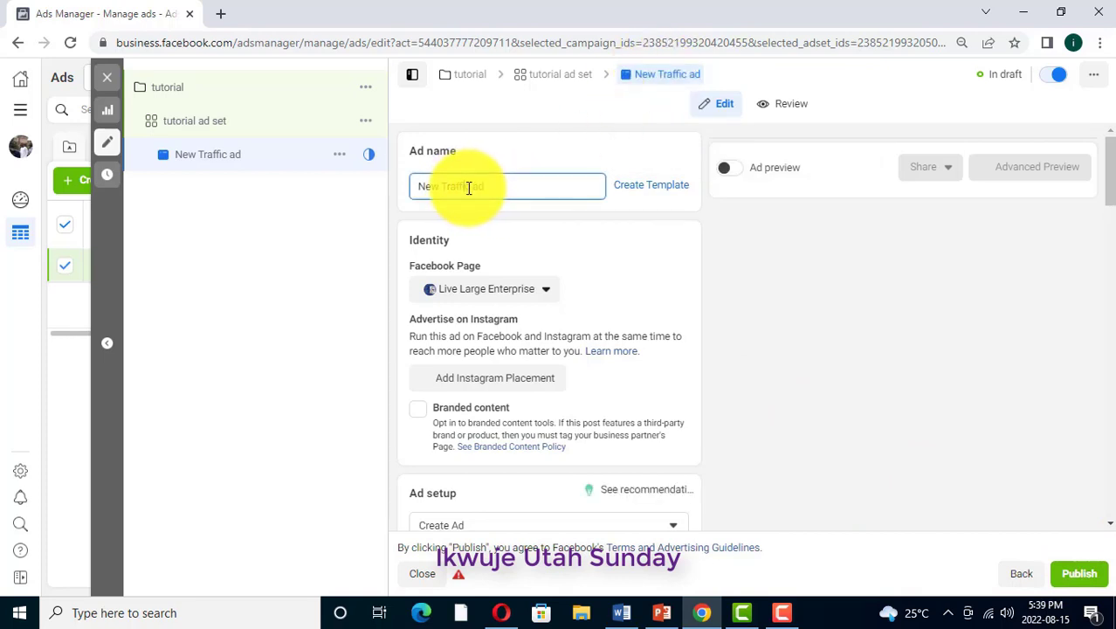
key("BackSpace")
key("BackSpace")
key("BackSpace")
key("BackSpace")
type("tutorial ad")
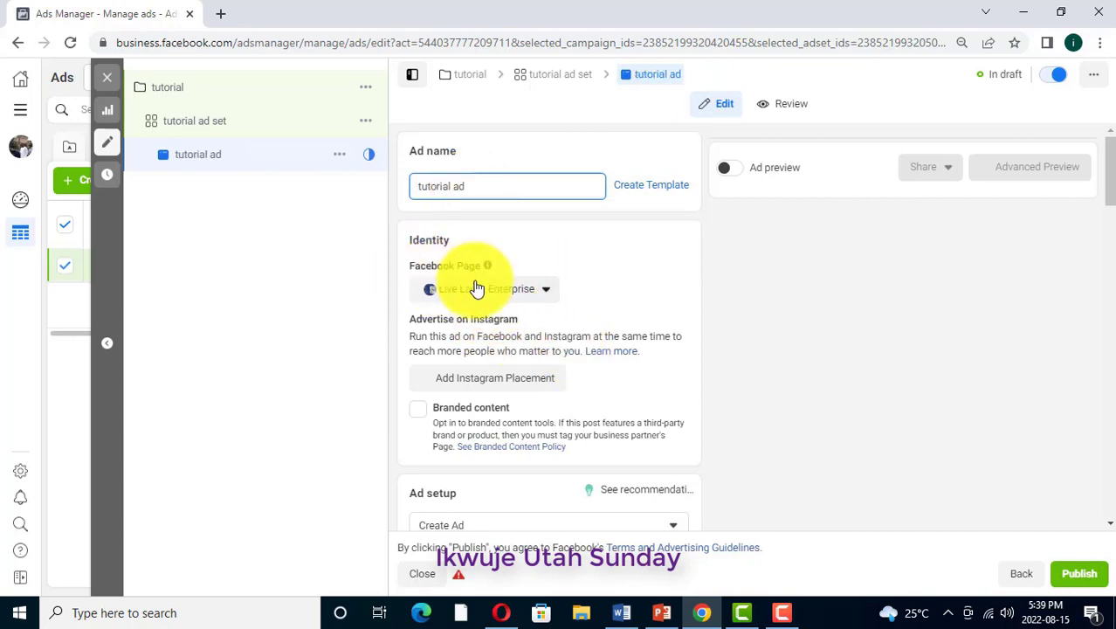
Review the ad's Facebook Page selection under Identity and the creative source and format options in its ad setup
scroll(479, 266, "down", 1)
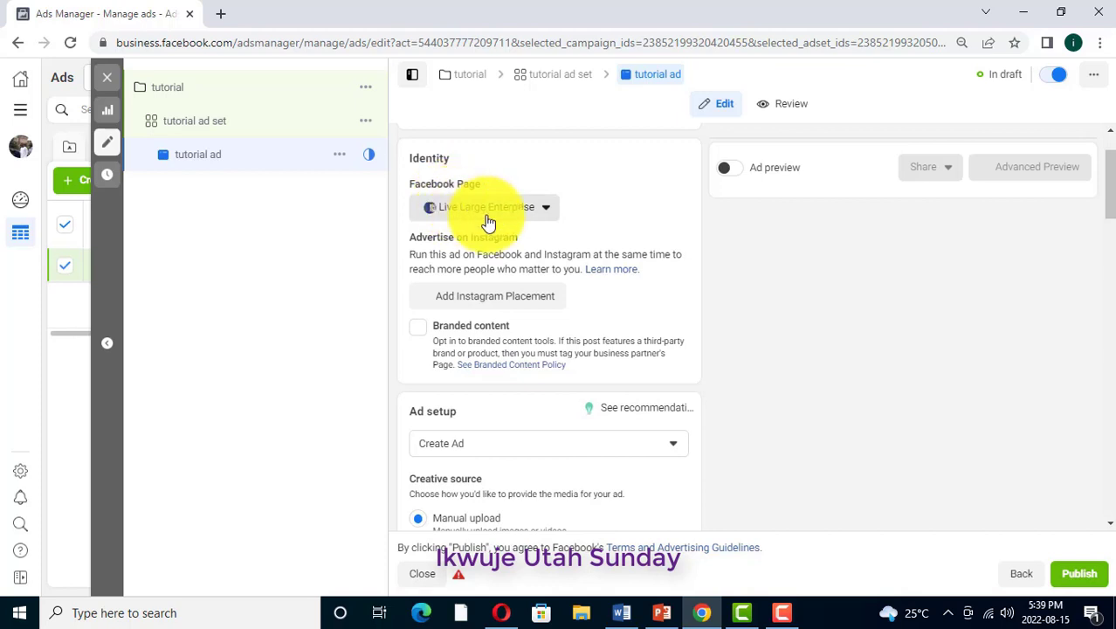
left_click(547, 213)
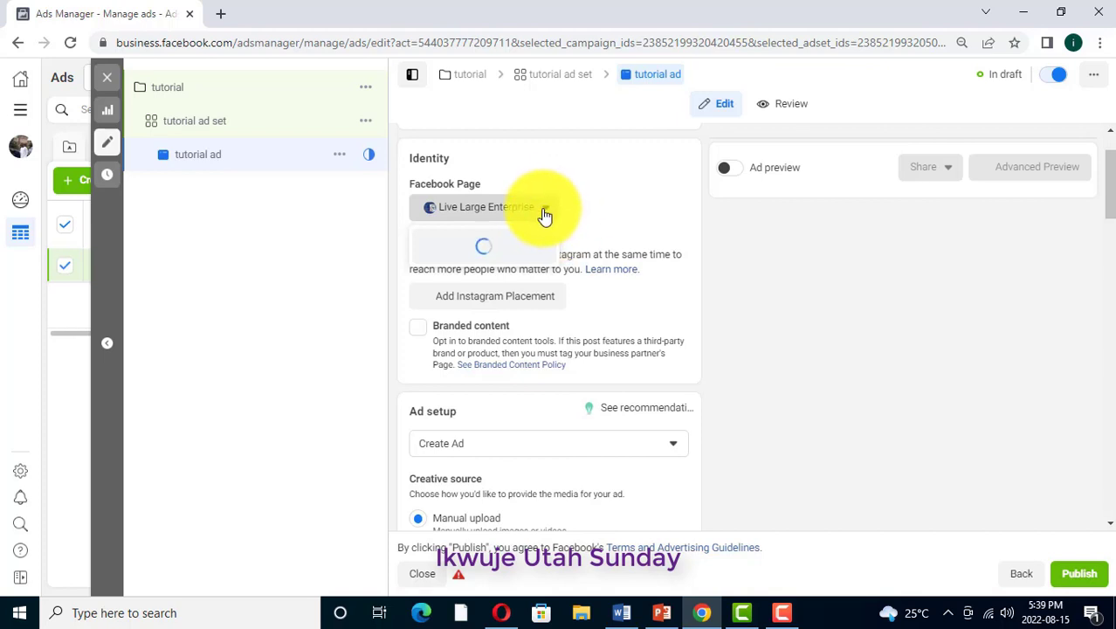
left_click(546, 210)
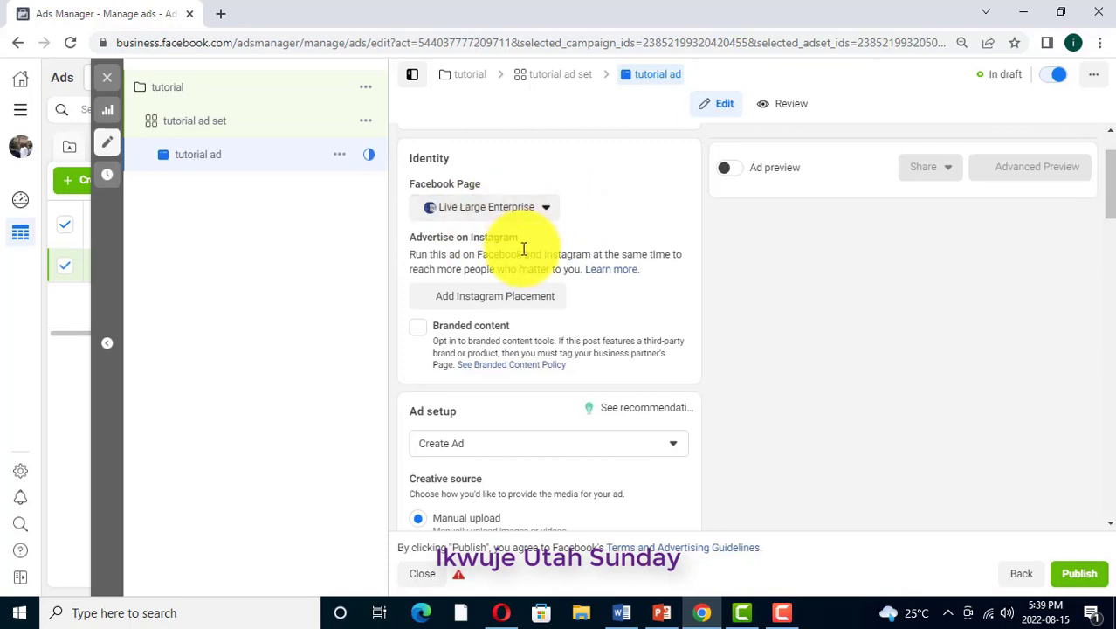
scroll(505, 248, "down", 2)
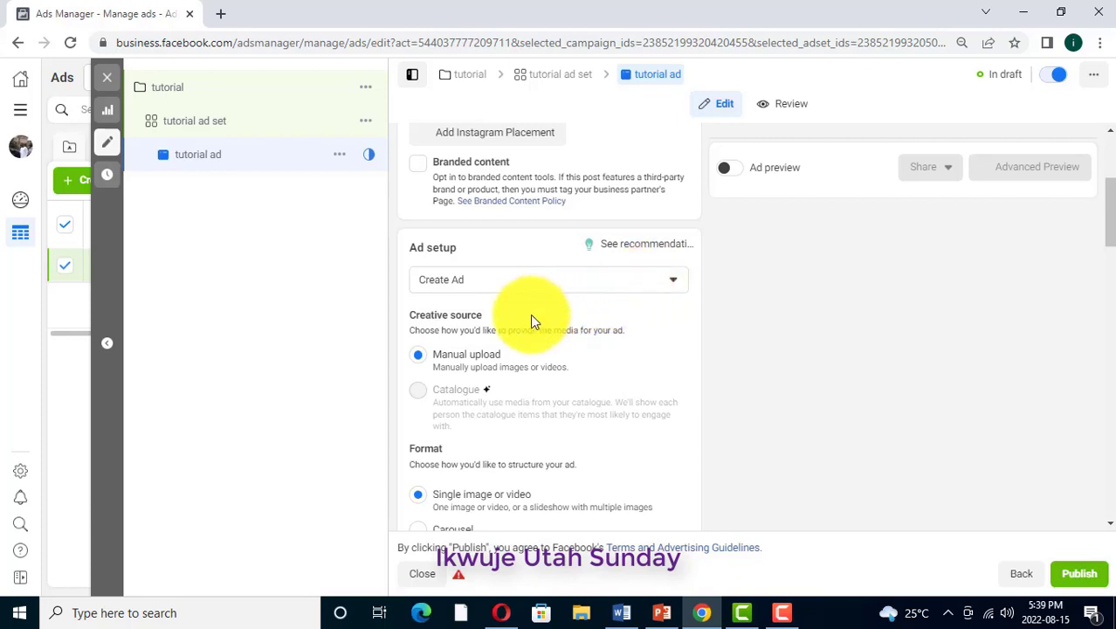
scroll(530, 313, "down", 1)
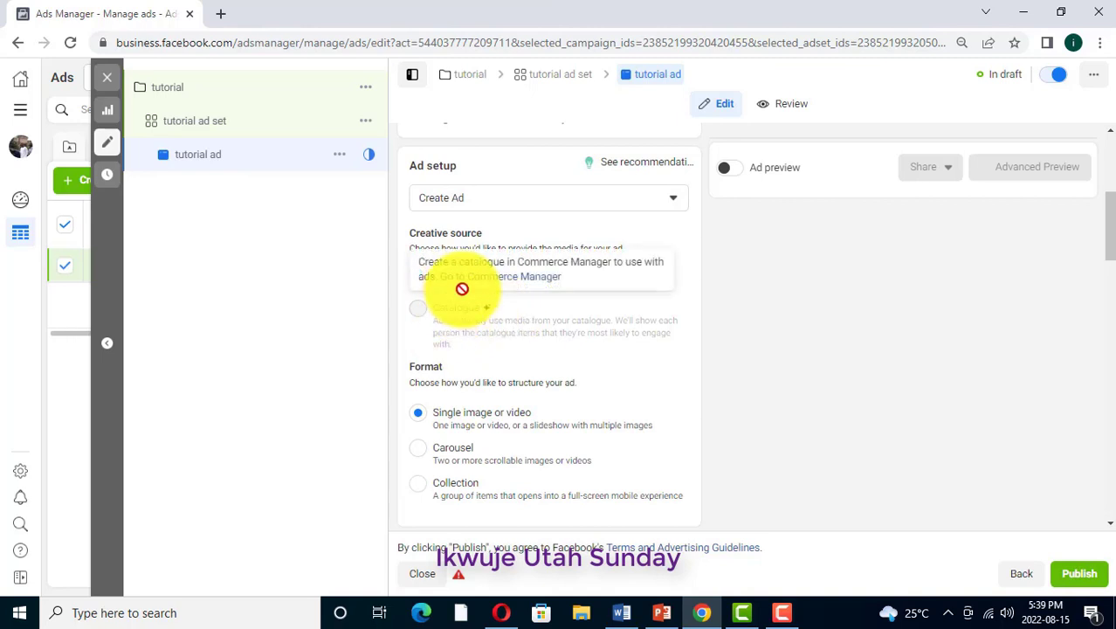
scroll(459, 367, "down", 1)
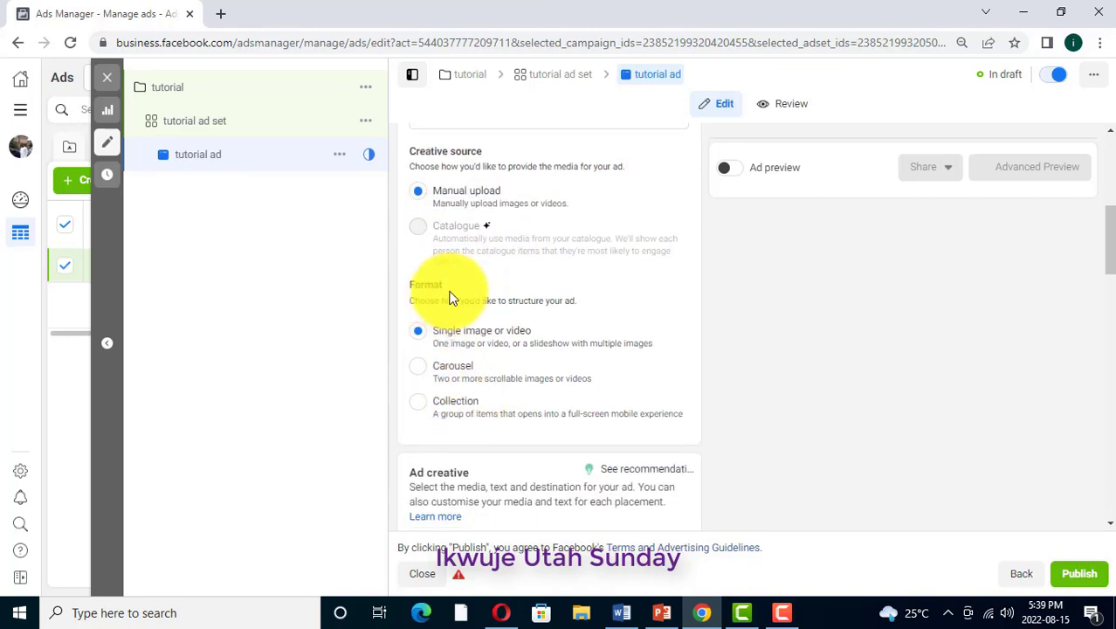
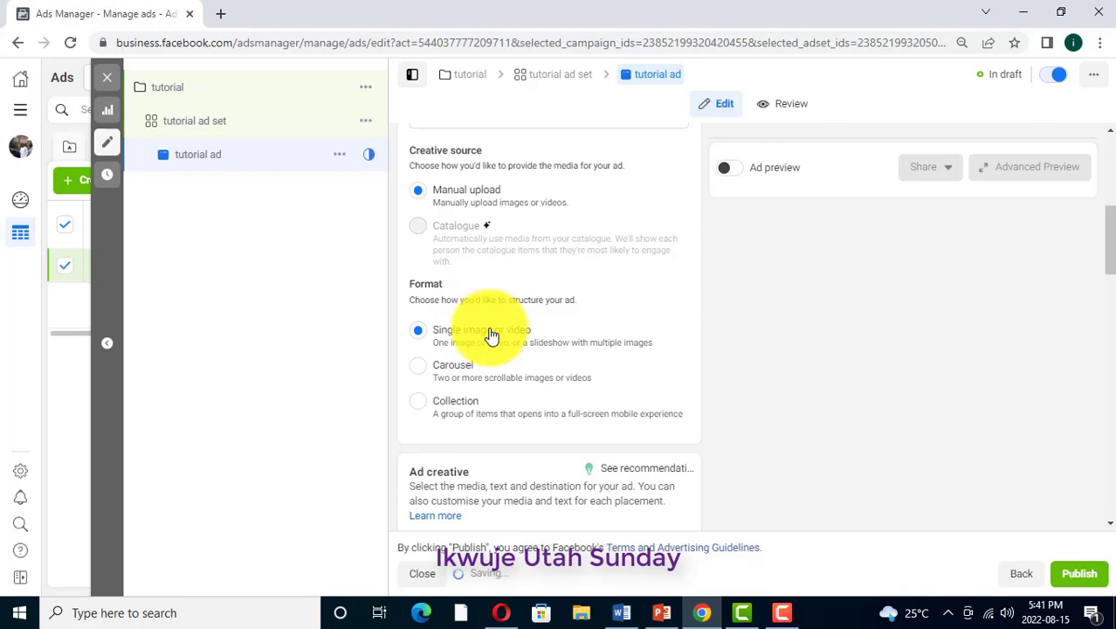
Examine the ad's creative source, format options and the media, primary text and headline fields of the ad creative
scroll(481, 341, "down", 1)
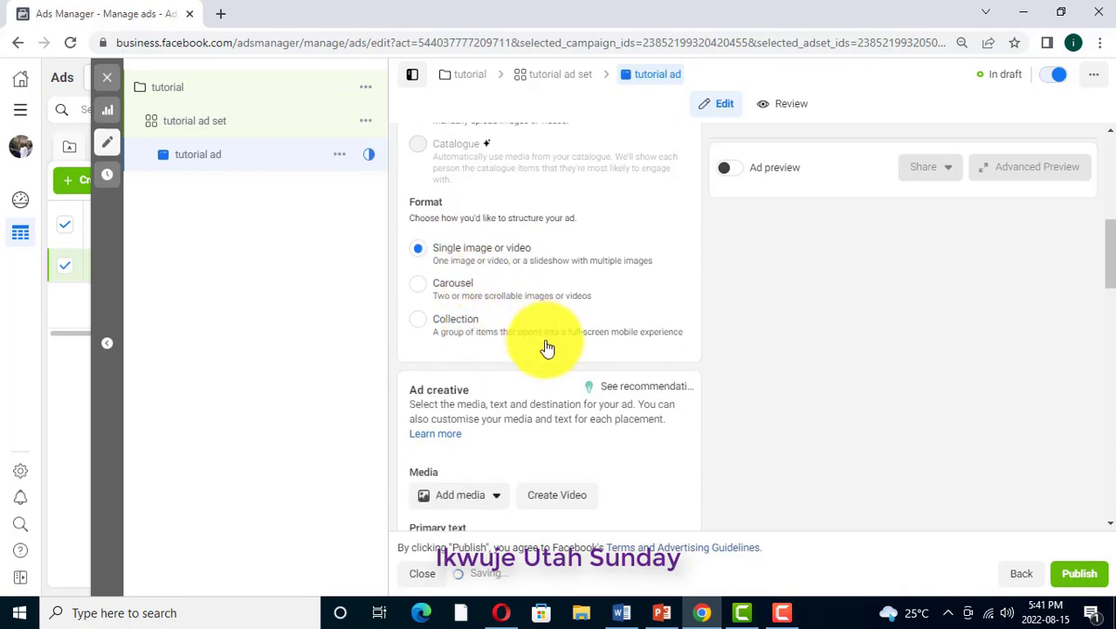
scroll(479, 361, "down", 1)
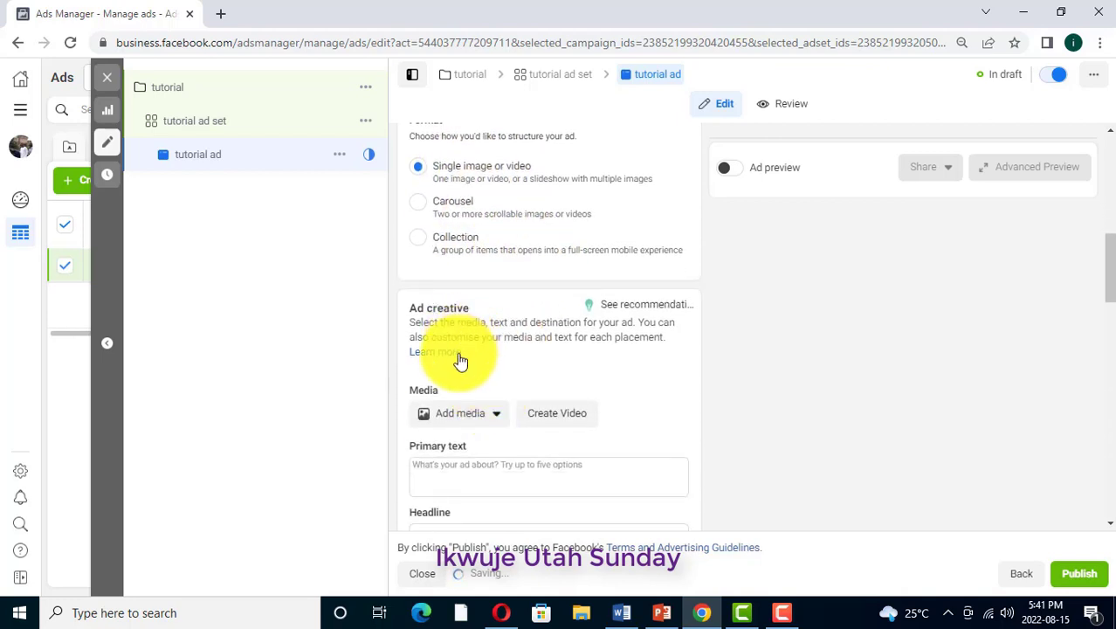
scroll(484, 358, "down", 1)
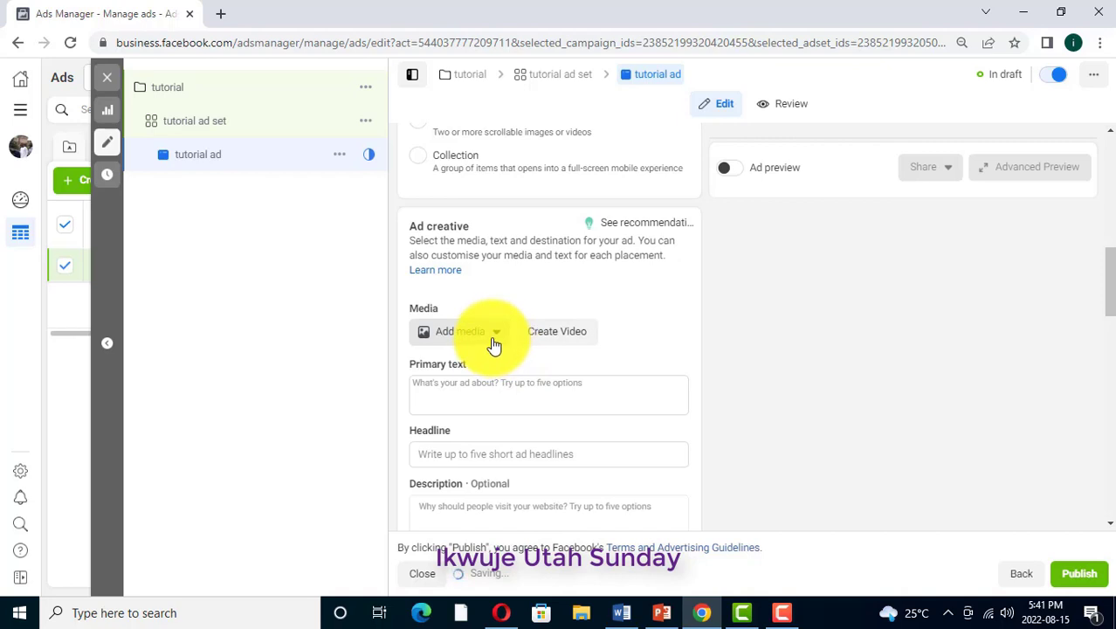
scroll(491, 332, "up", 2)
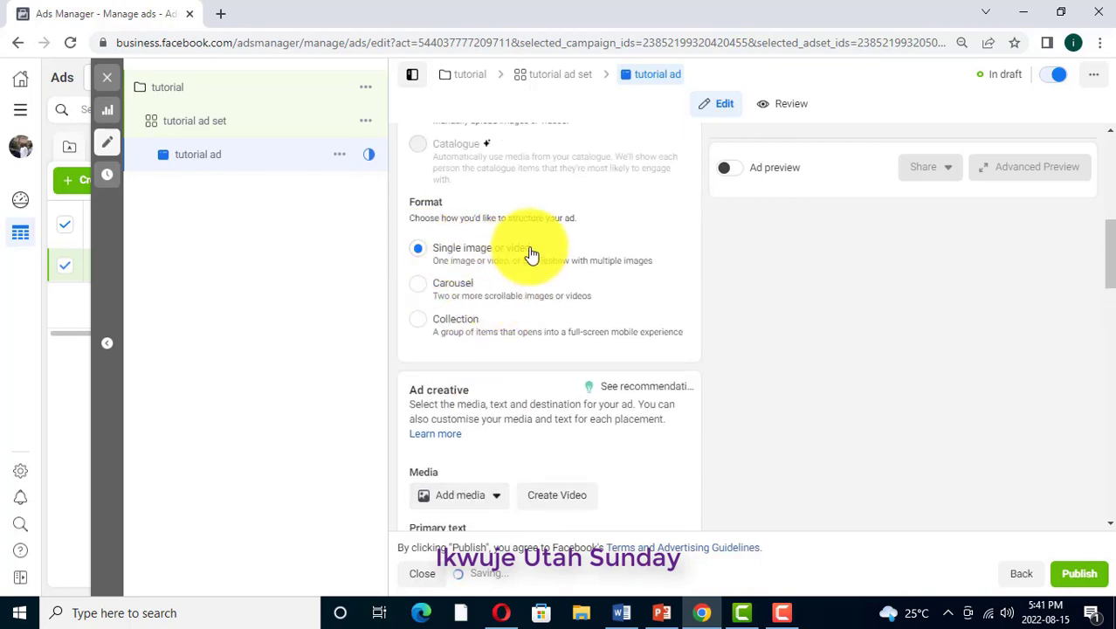
scroll(521, 277, "down", 2)
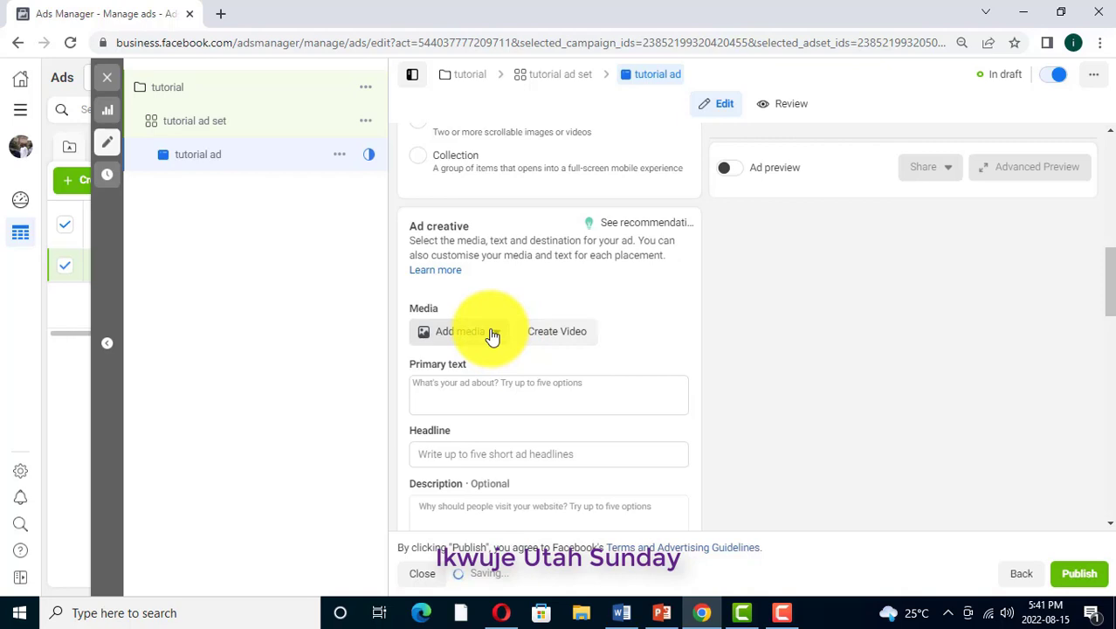
scroll(492, 336, "up", 2)
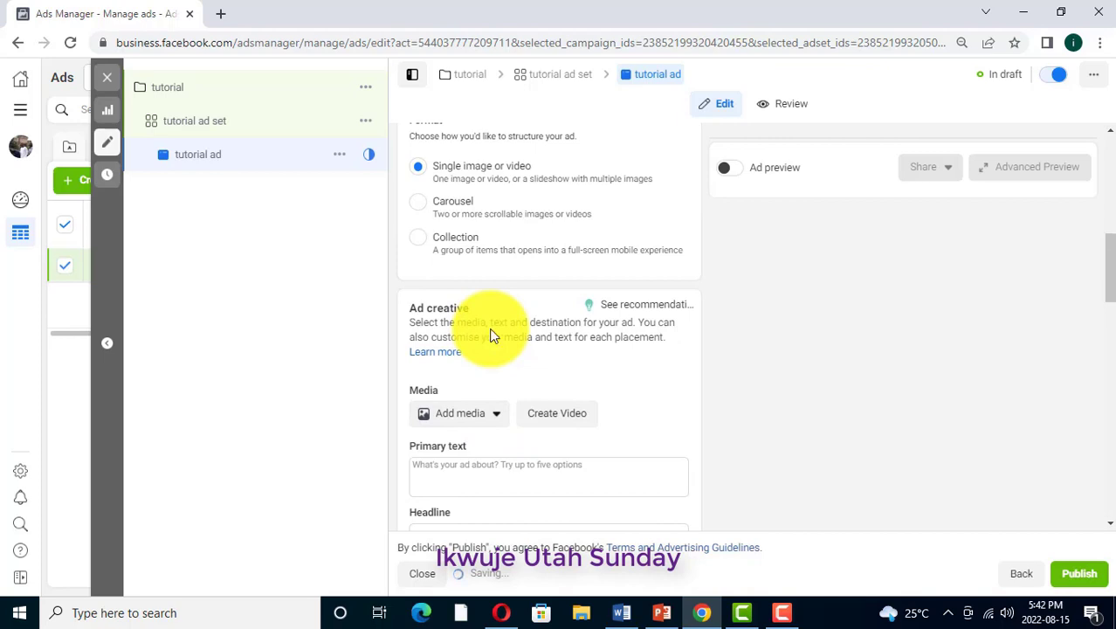
scroll(493, 335, "up", 1)
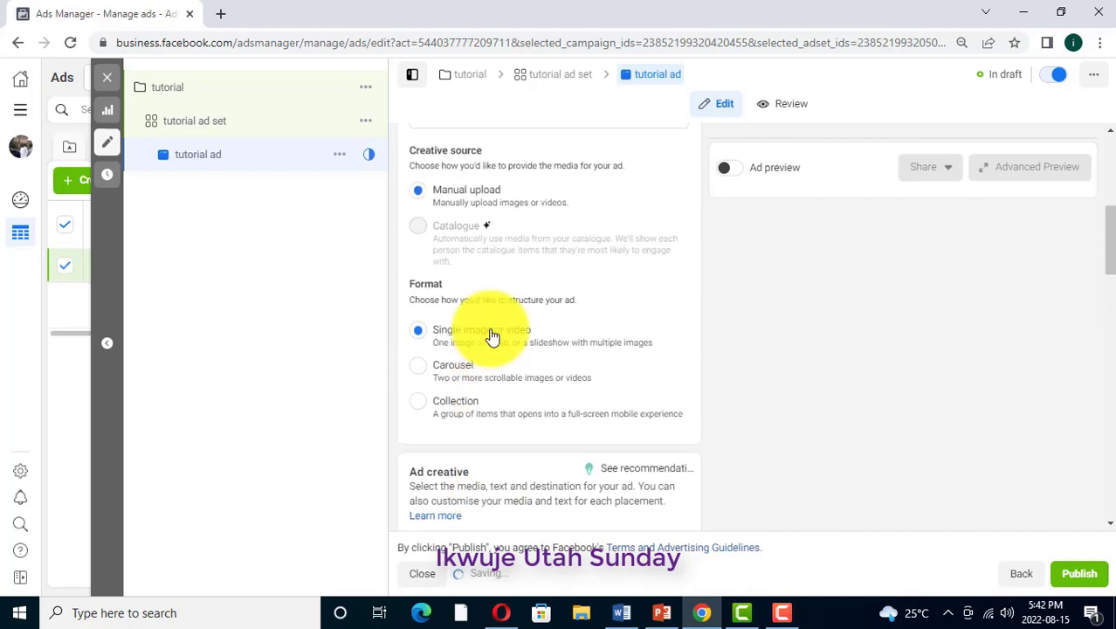
scroll(492, 335, "up", 2)
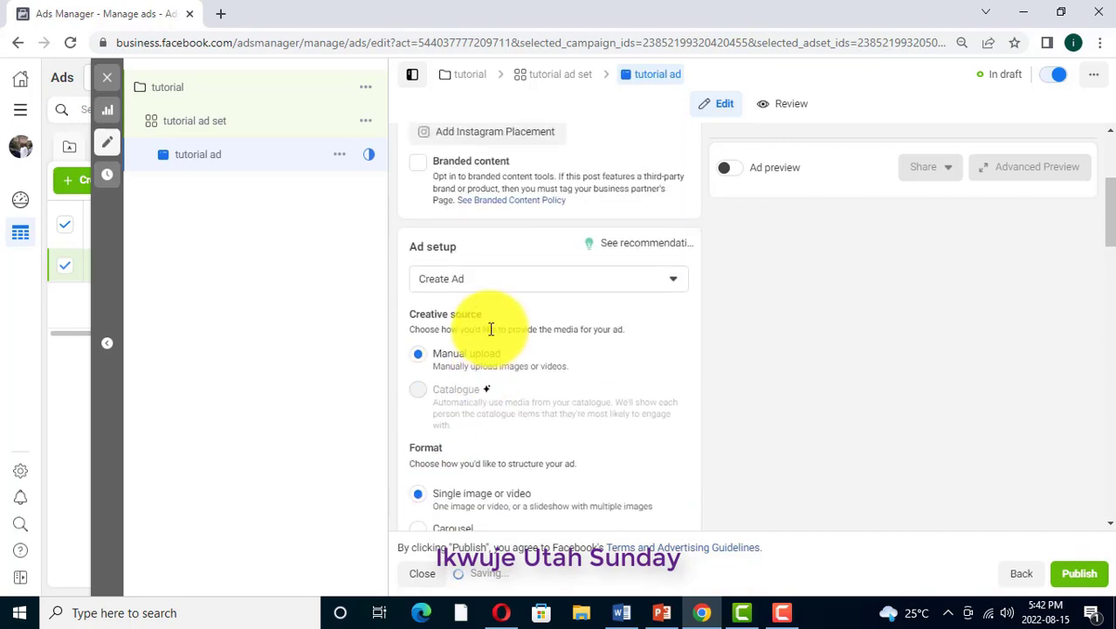
scroll(491, 329, "up", 1)
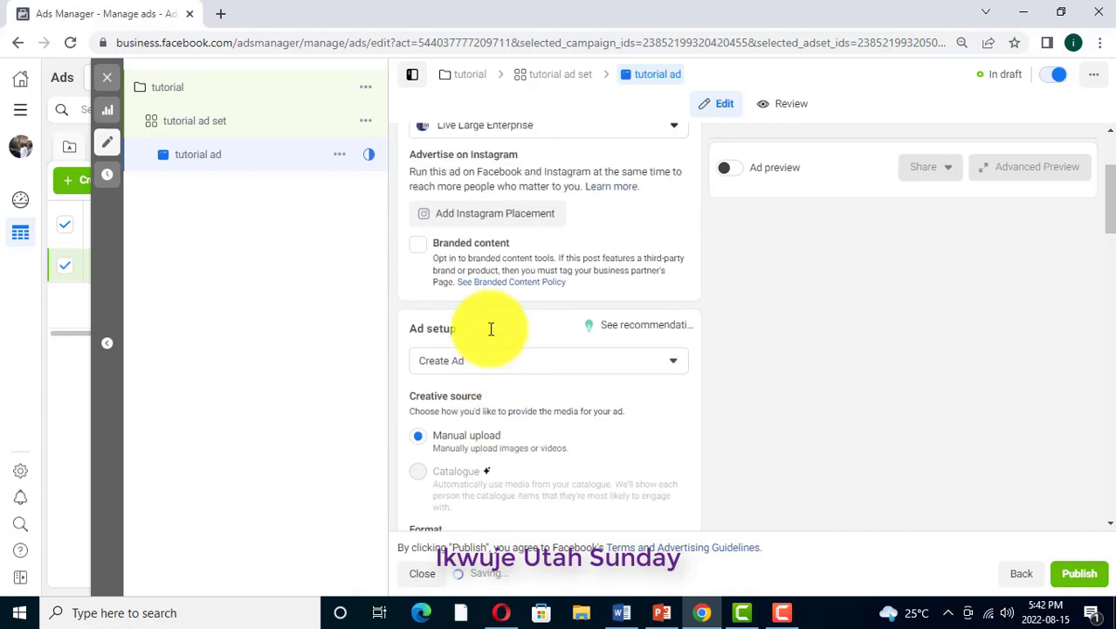
scroll(491, 329, "down", 7)
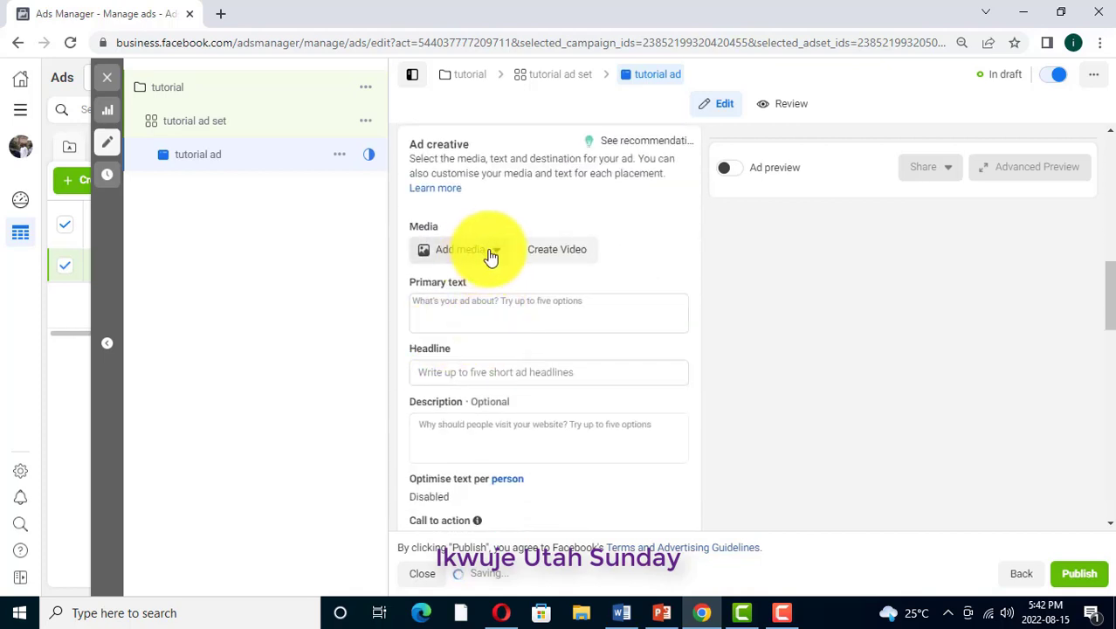
Add the yellow-and-pink "7 Days Free Training" picture from the account images as the ad's media
left_click(496, 251)
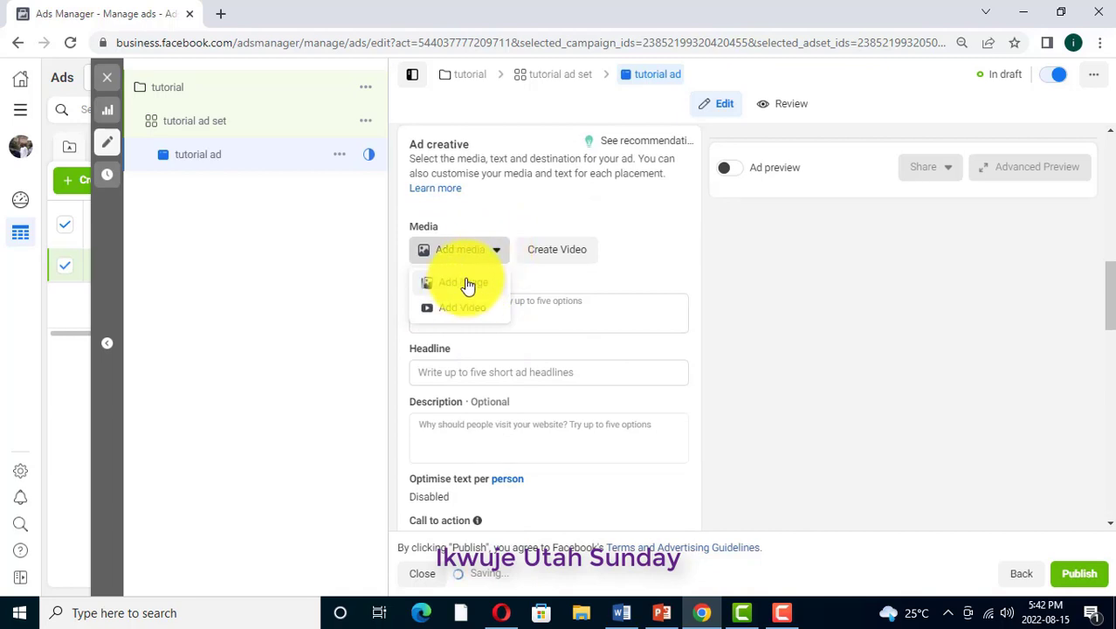
left_click(455, 310)
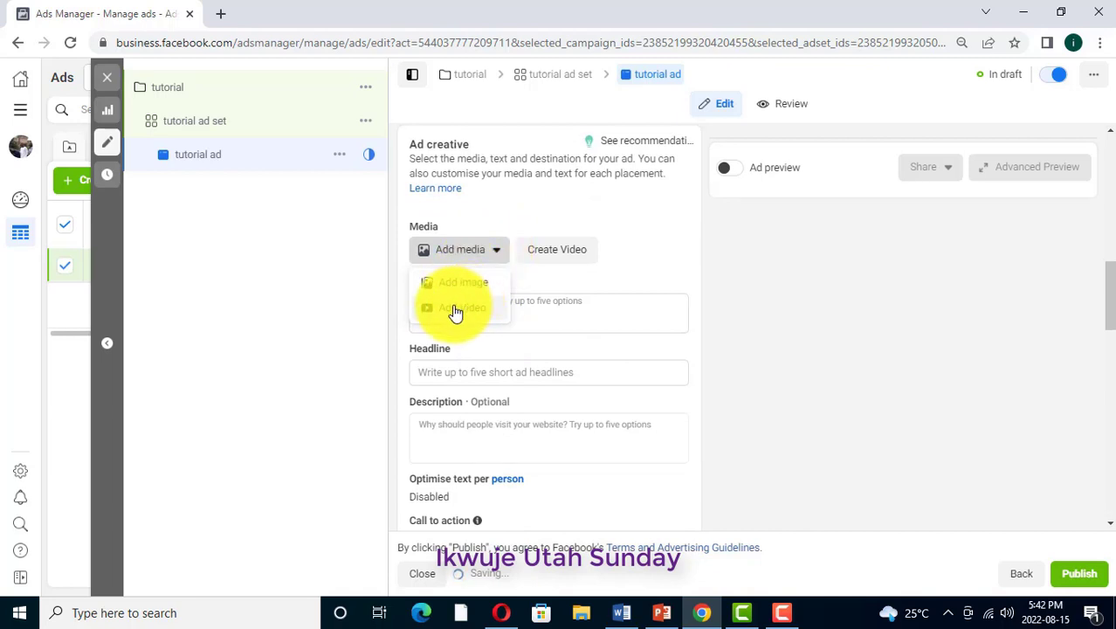
left_click(496, 250)
left_click(496, 251)
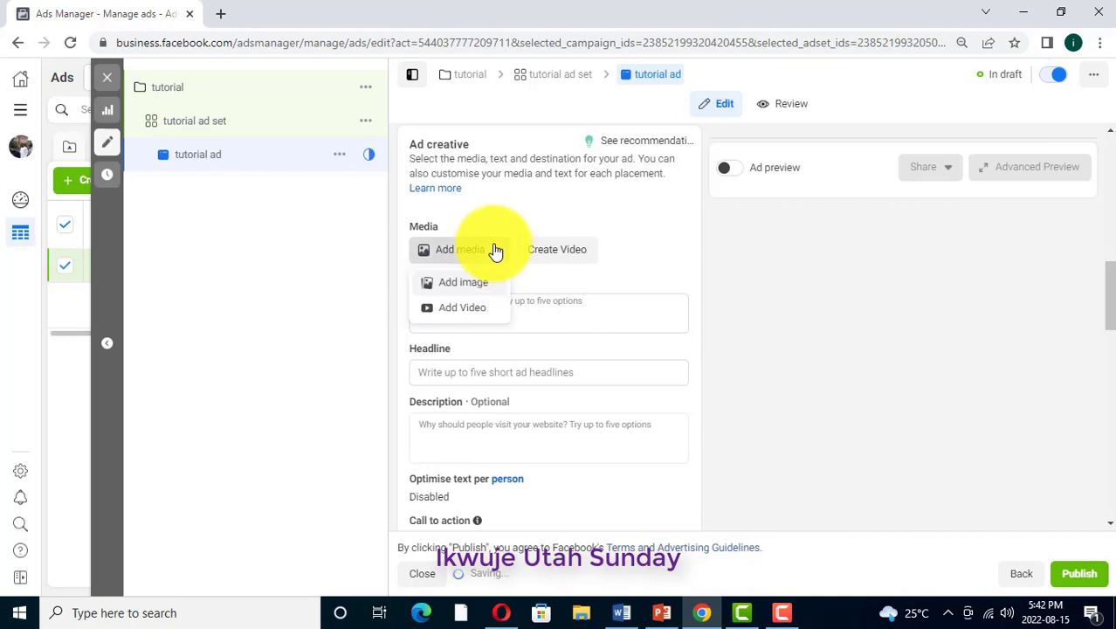
left_click(463, 310)
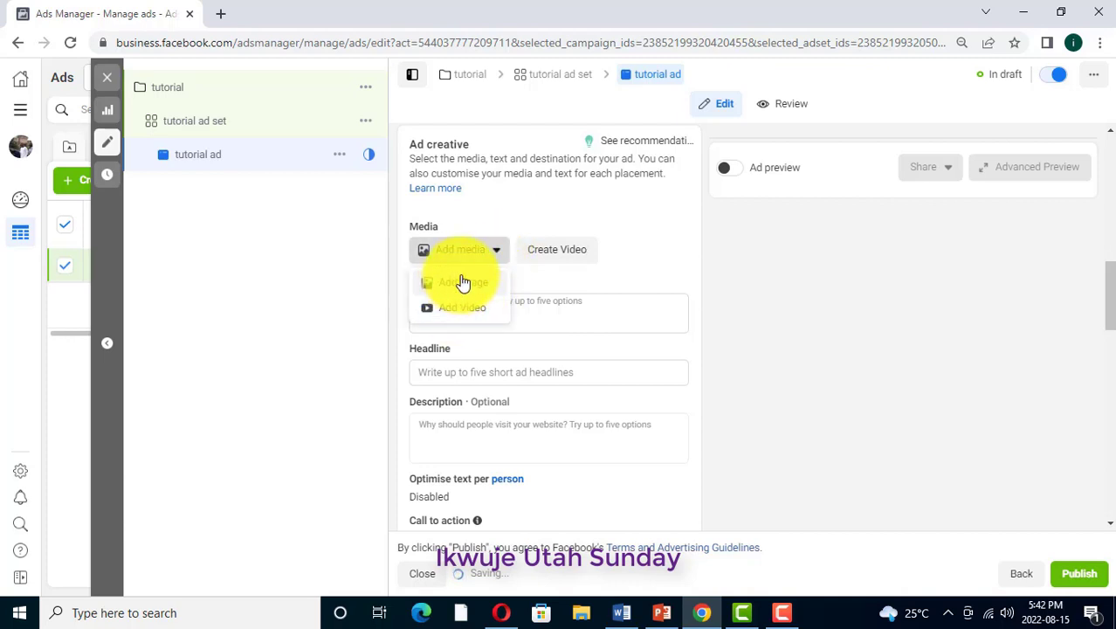
left_click(463, 282)
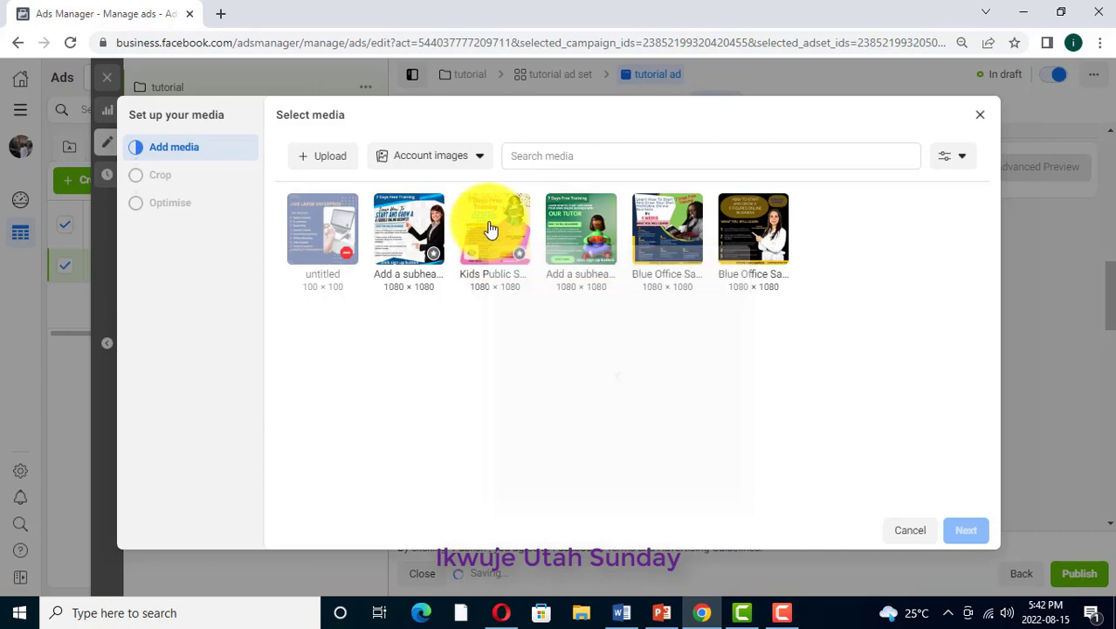
left_click(490, 229)
left_click(967, 531)
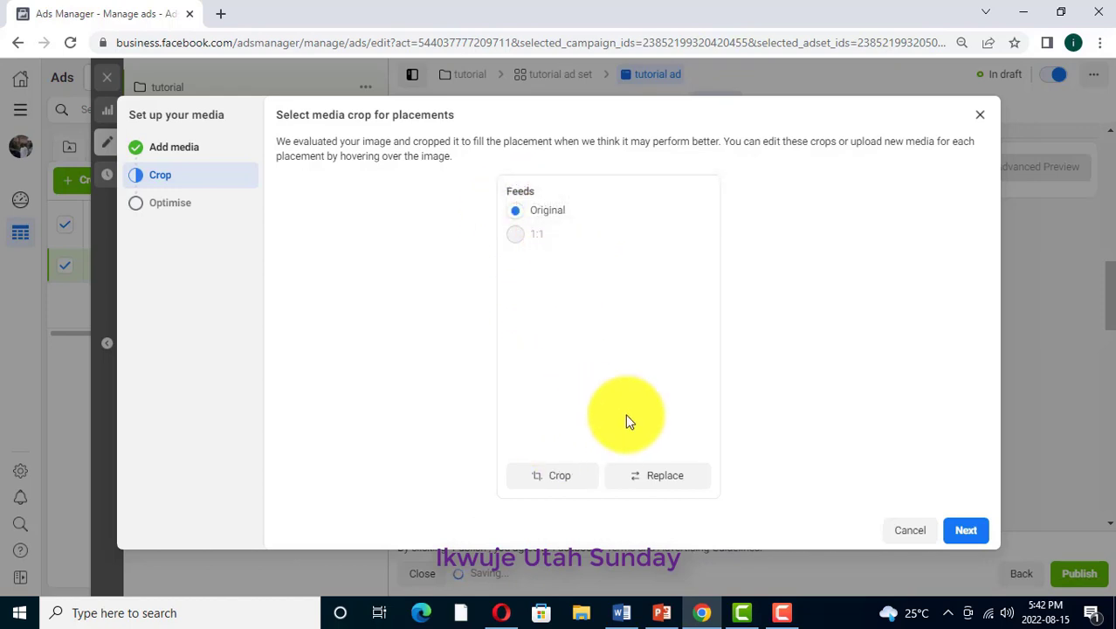
Keep the Original crop for Feeds and finish the media setup with enhancements allowed
left_click(974, 532)
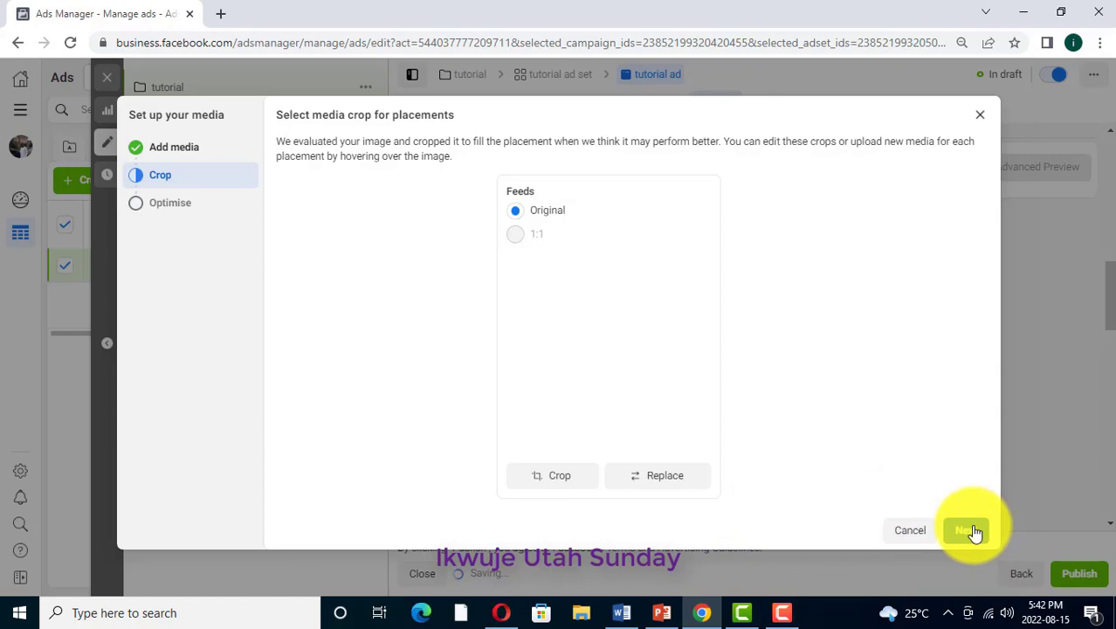
left_click(968, 530)
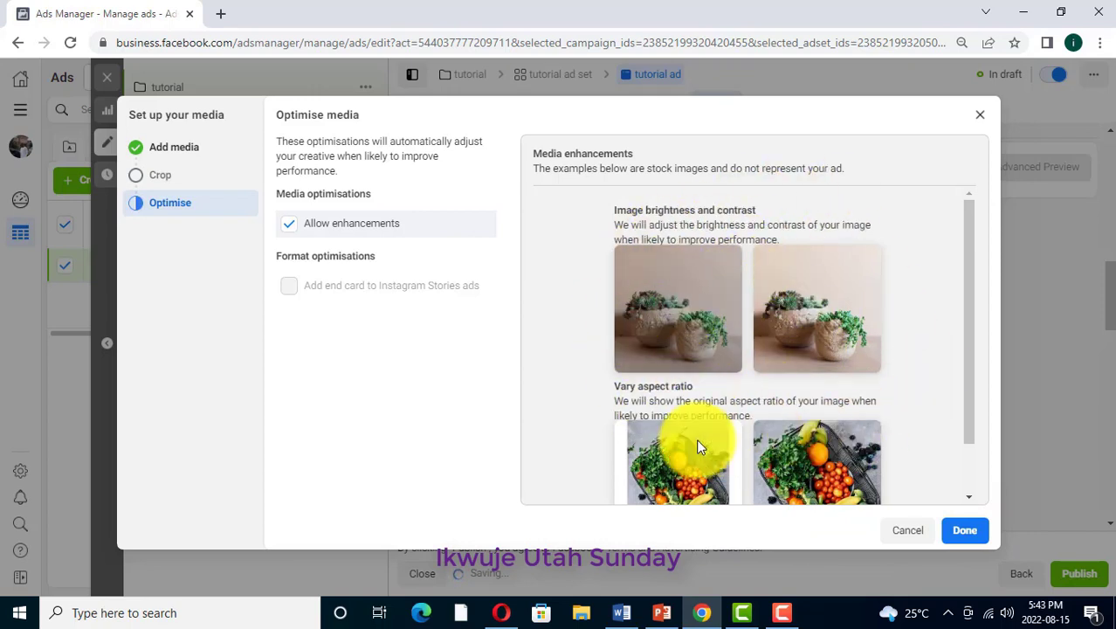
left_click(965, 531)
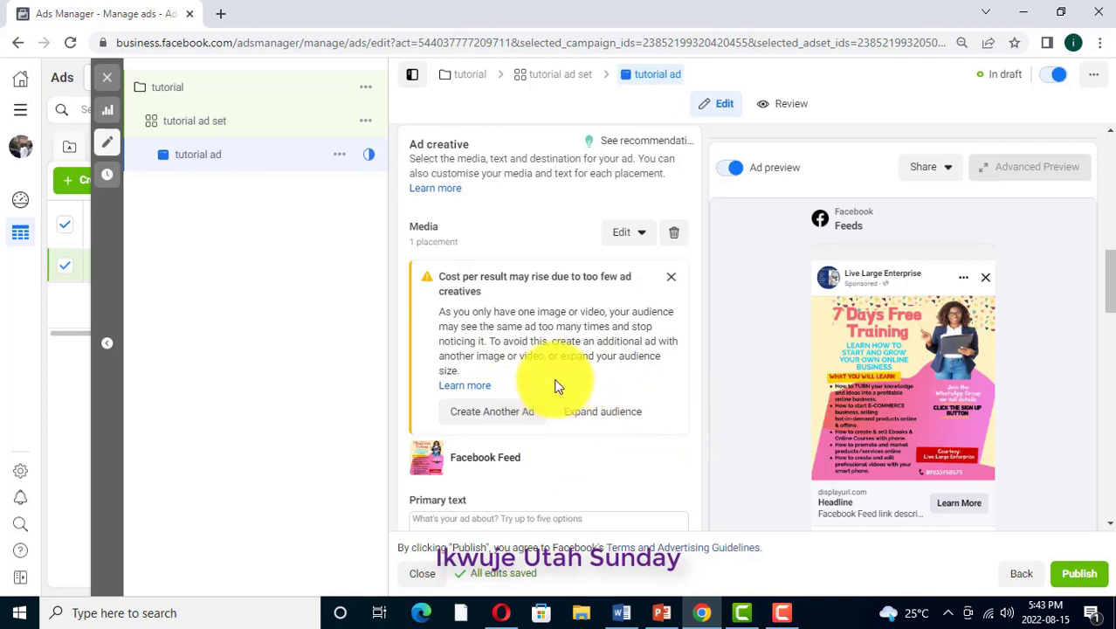
Paste the prepared ad copy beginning "I know how challenging and tough it is for one to be financially broke" as the primary text
scroll(557, 387, "down", 1)
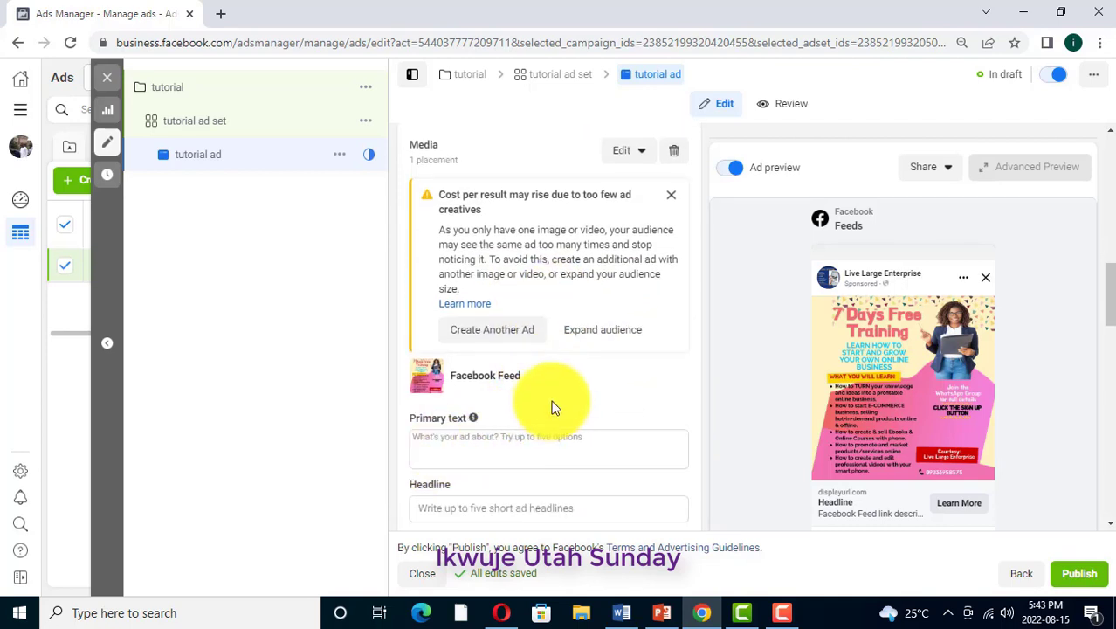
scroll(541, 410, "down", 1)
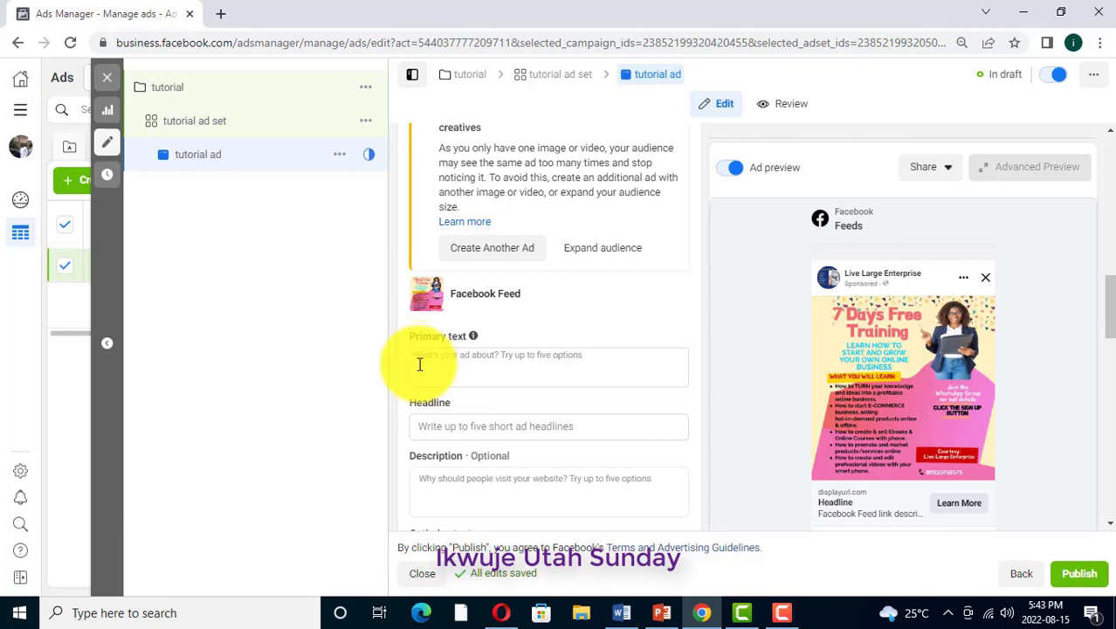
left_click(420, 362)
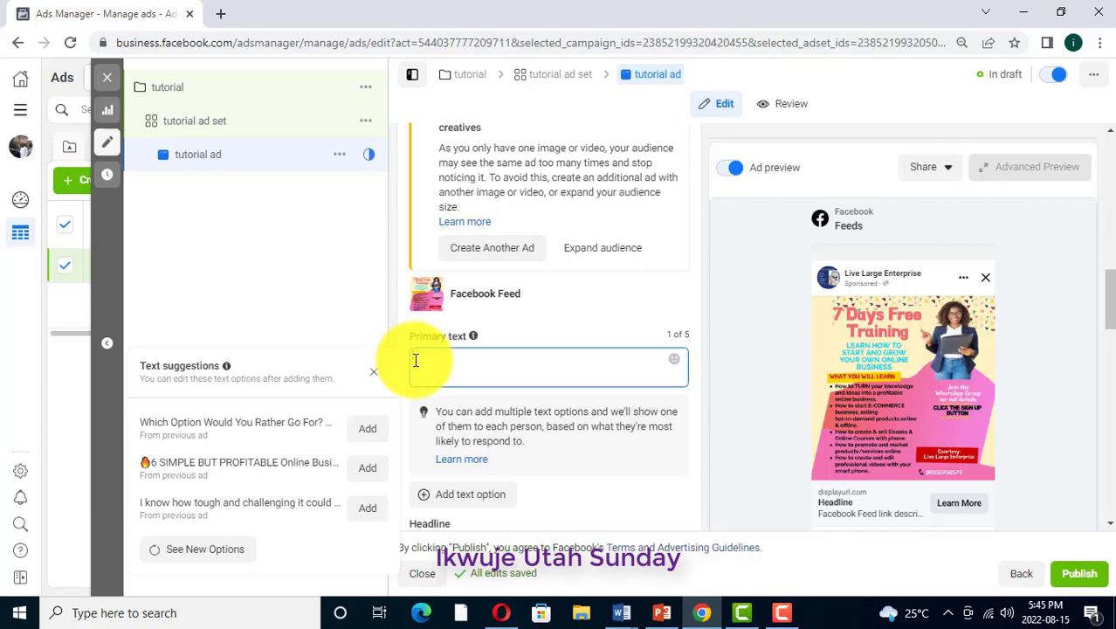
key("ctrl+v")
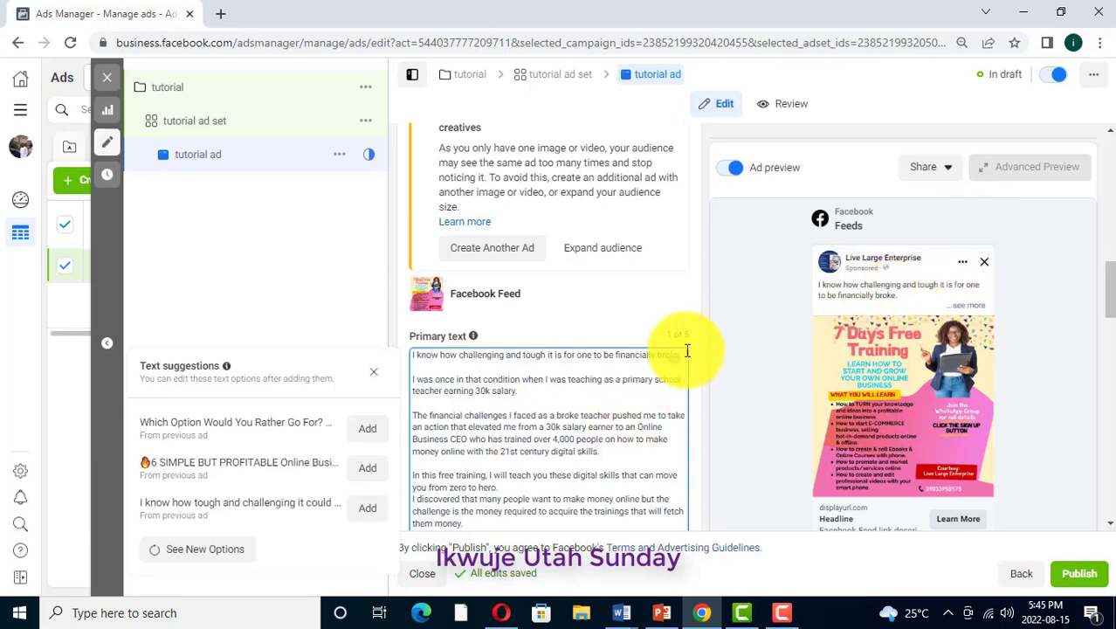
Enter "join over 2000 happy youths now" as the ad's headline
scroll(698, 403, "down", 2)
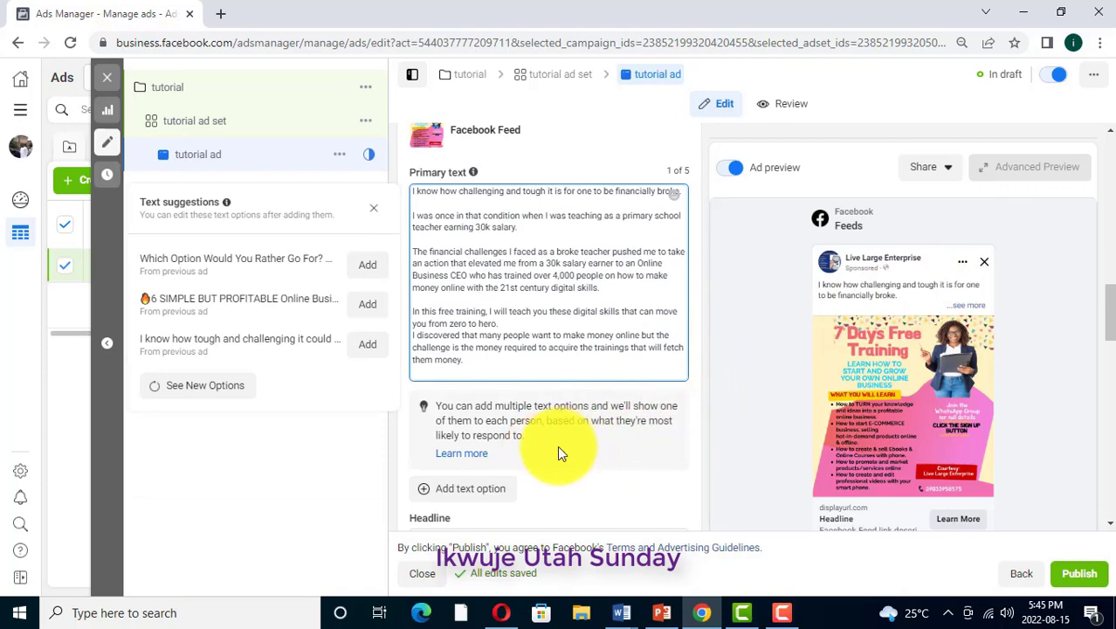
scroll(553, 469, "down", 1)
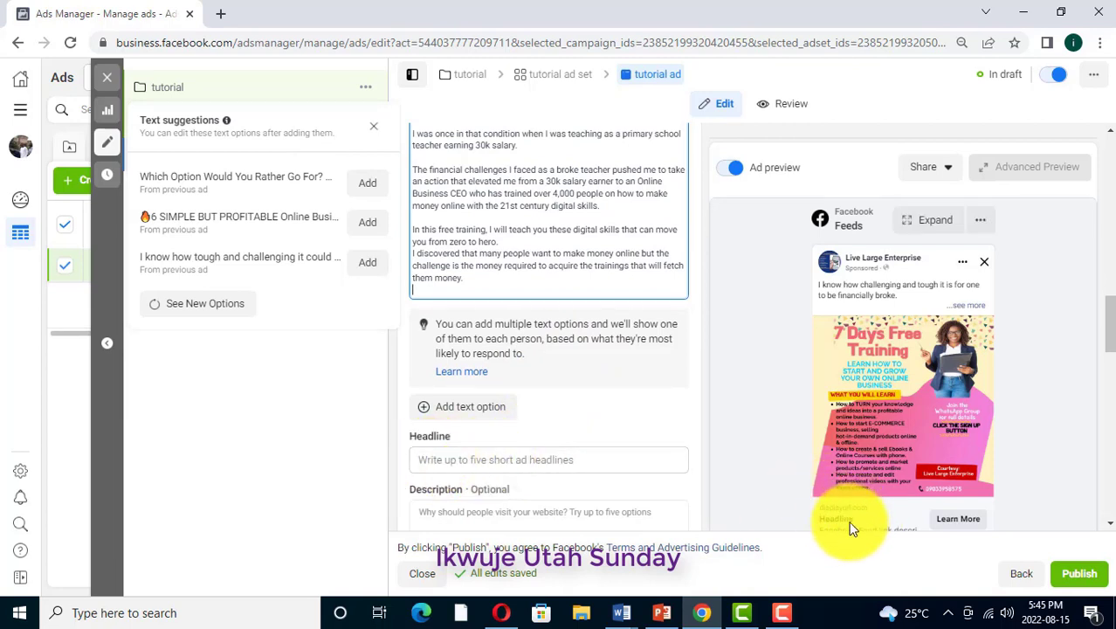
scroll(867, 522, "down", 1)
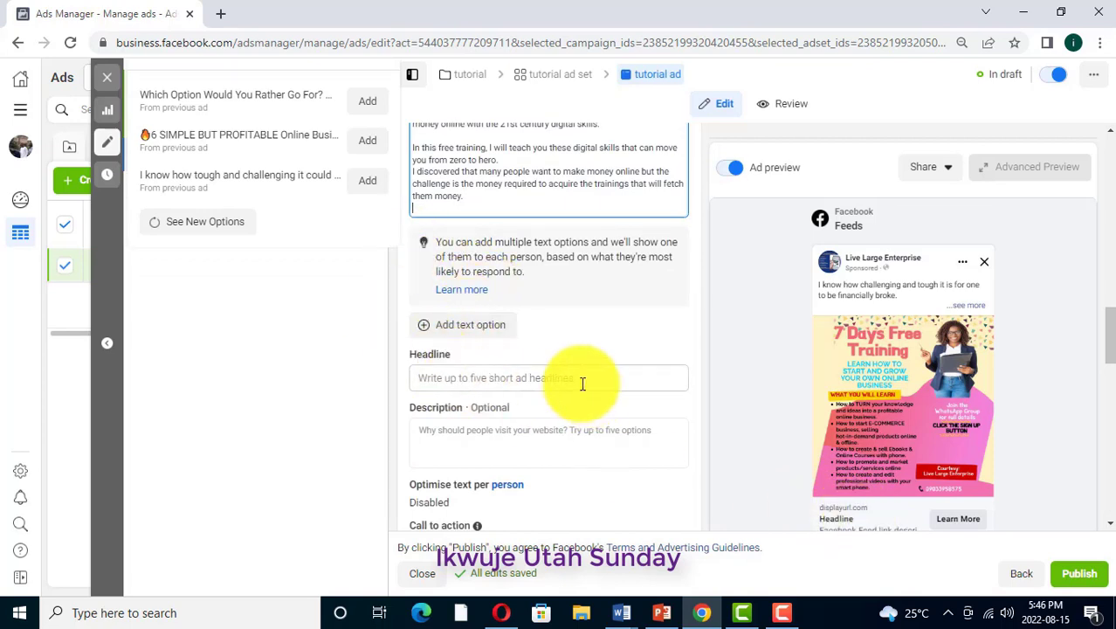
left_click(577, 379)
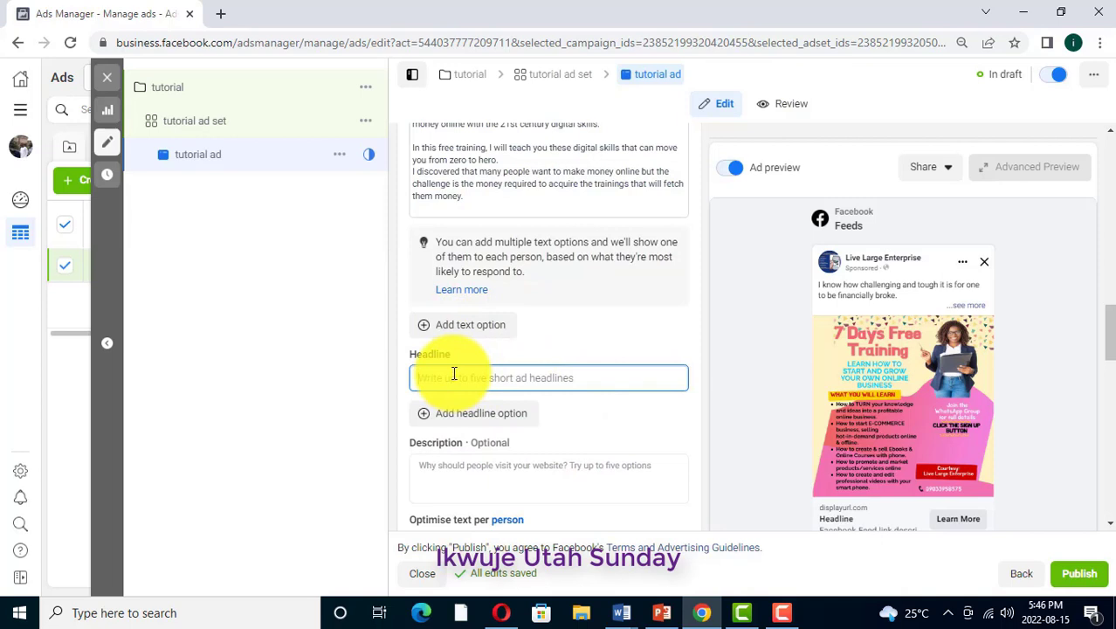
type("I")
type("oin over")
type(" 2000")
type(" he")
type("ppy")
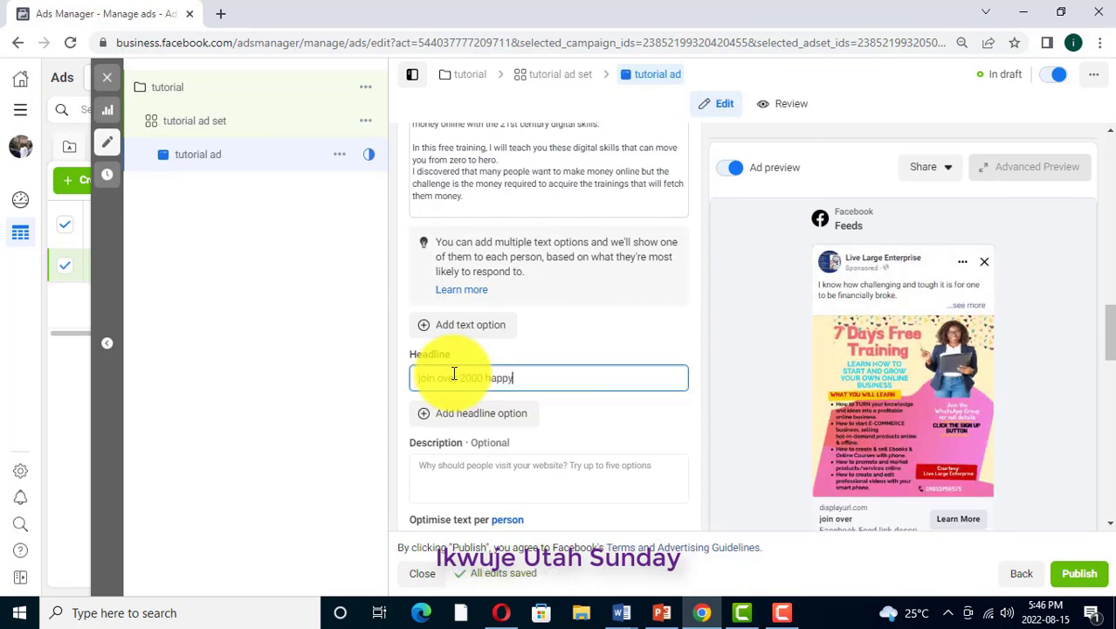
type(" youths now")
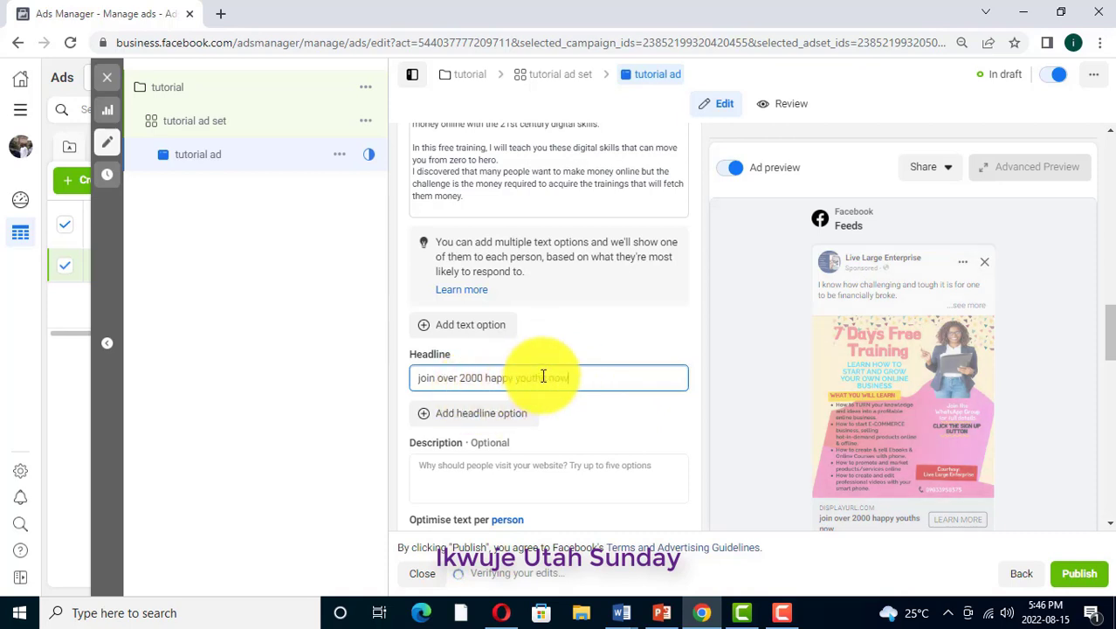
Review the call to action, destination, languages and tracking settings, and compare the headline text with the ad preview
scroll(873, 513, "down", 2)
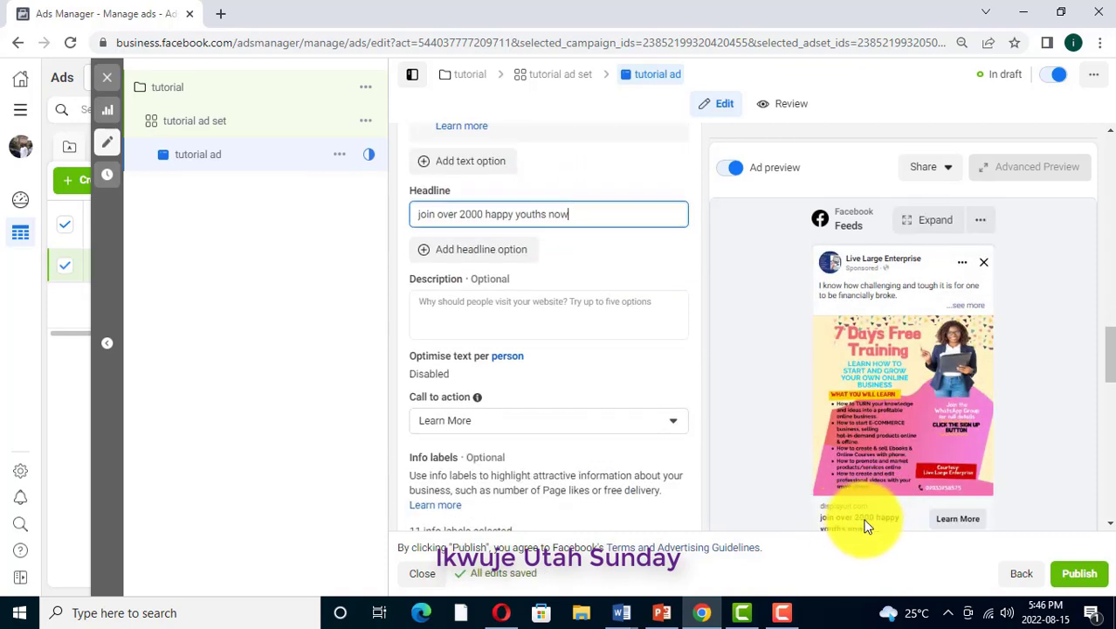
scroll(830, 406, "down", 1)
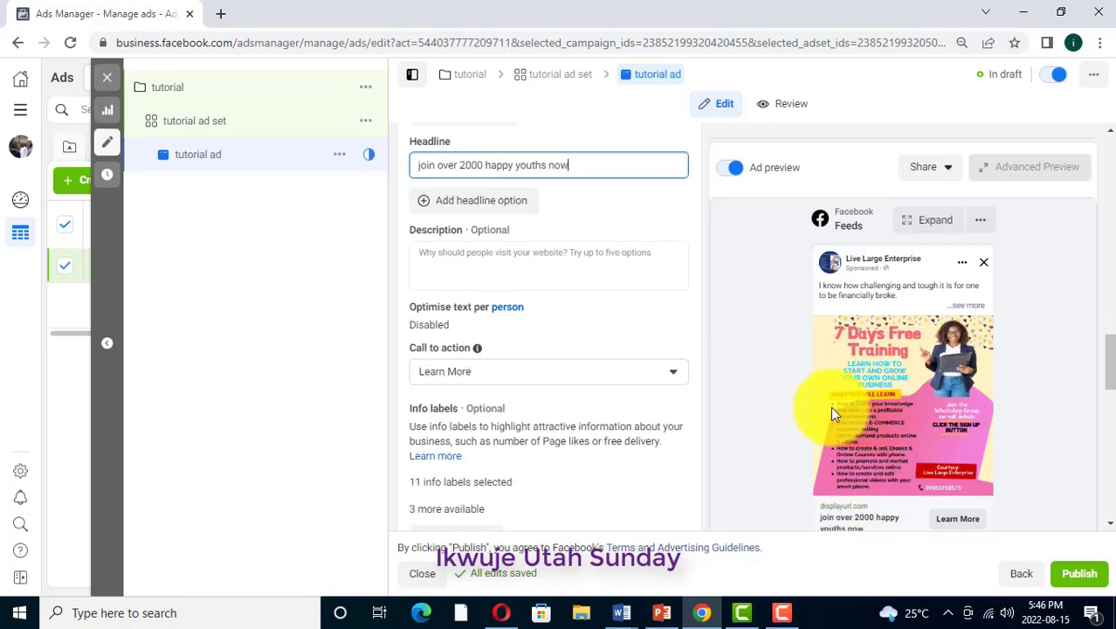
scroll(831, 406, "down", 10)
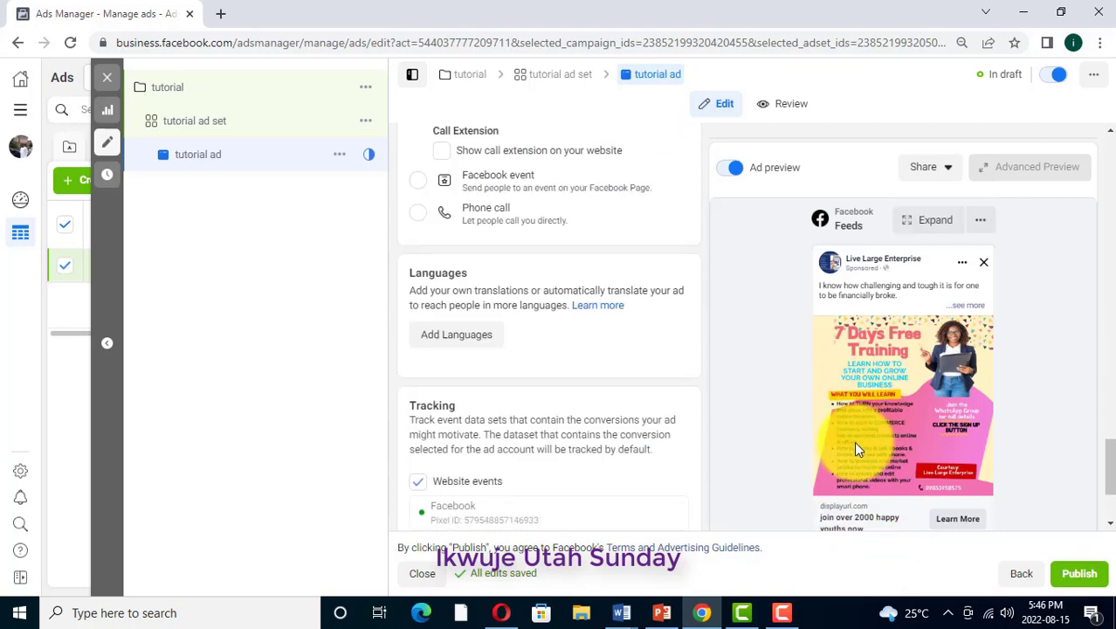
scroll(854, 449, "up", 10)
scroll(854, 449, "down", 5)
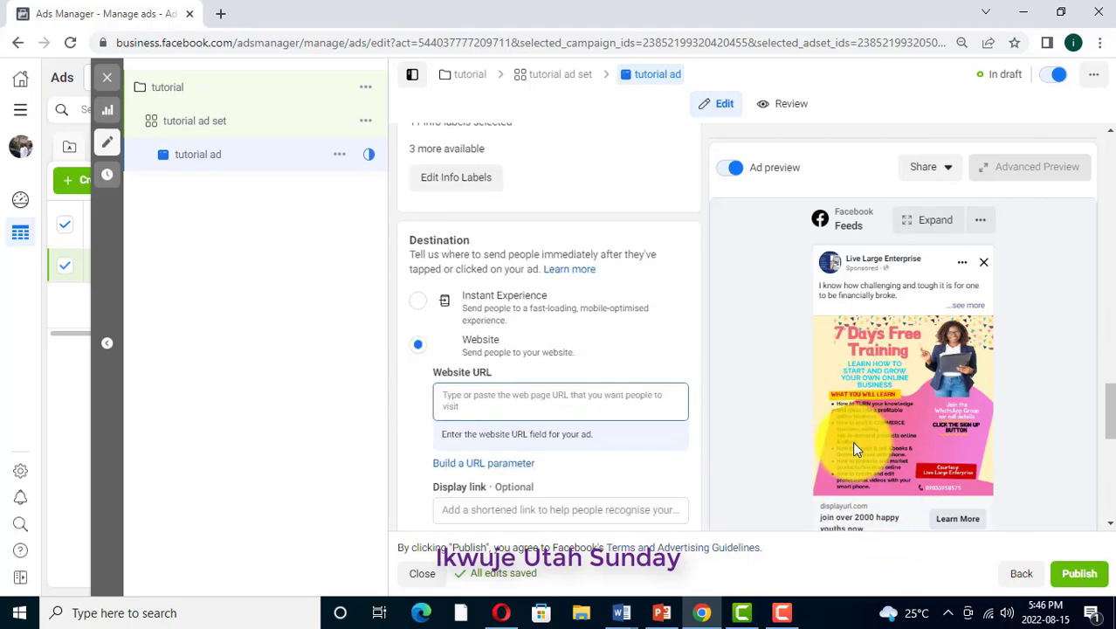
scroll(869, 460, "up", 6)
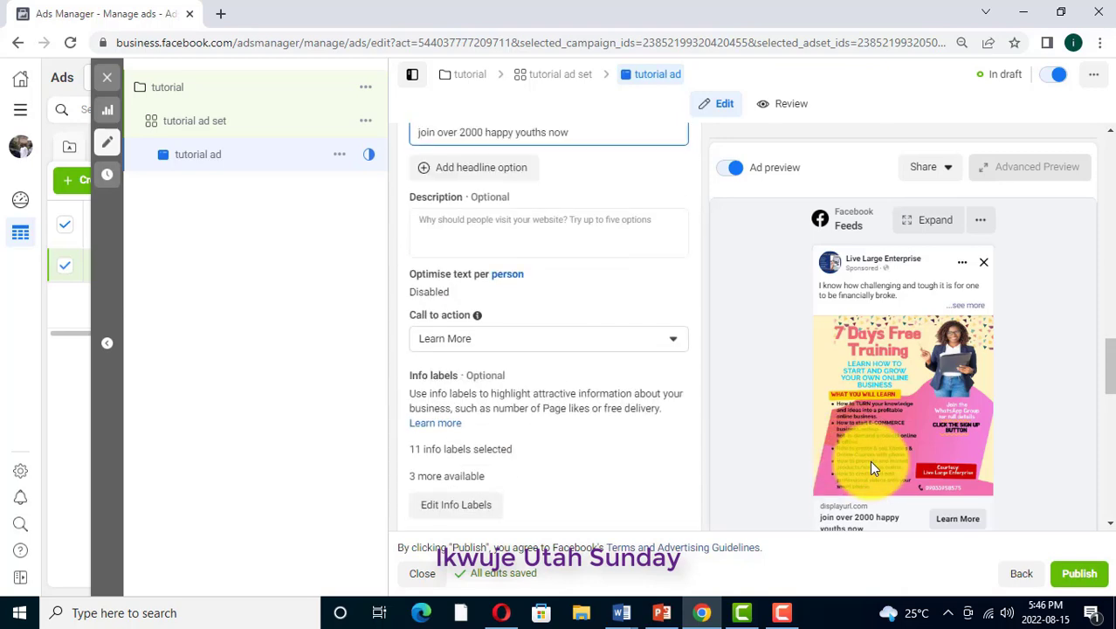
scroll(869, 460, "up", 2)
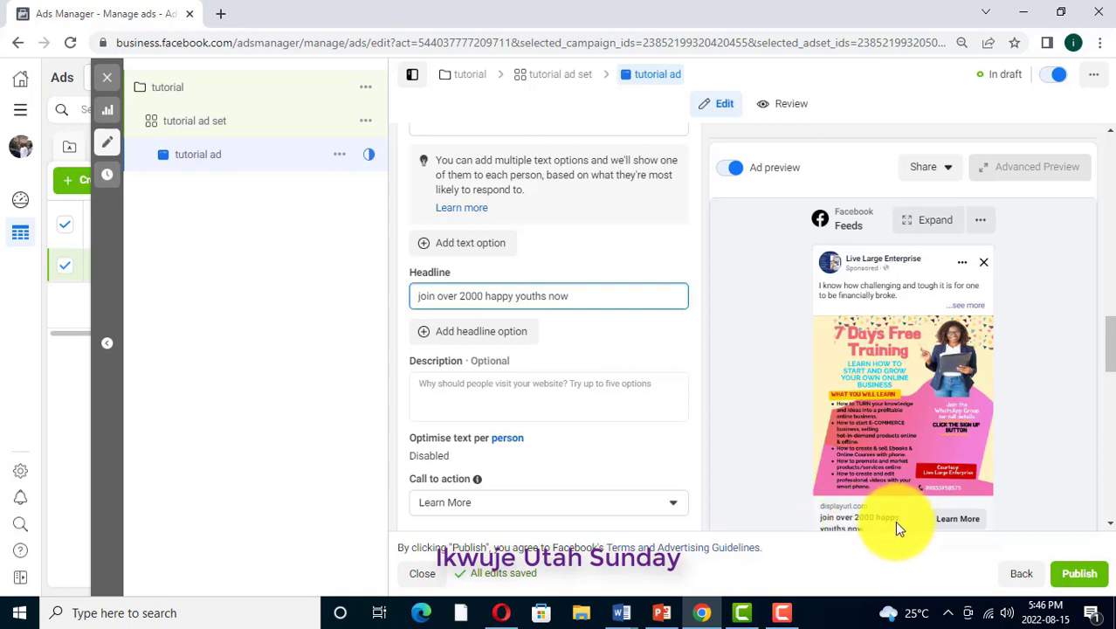
left_click_drag(573, 296, 414, 302)
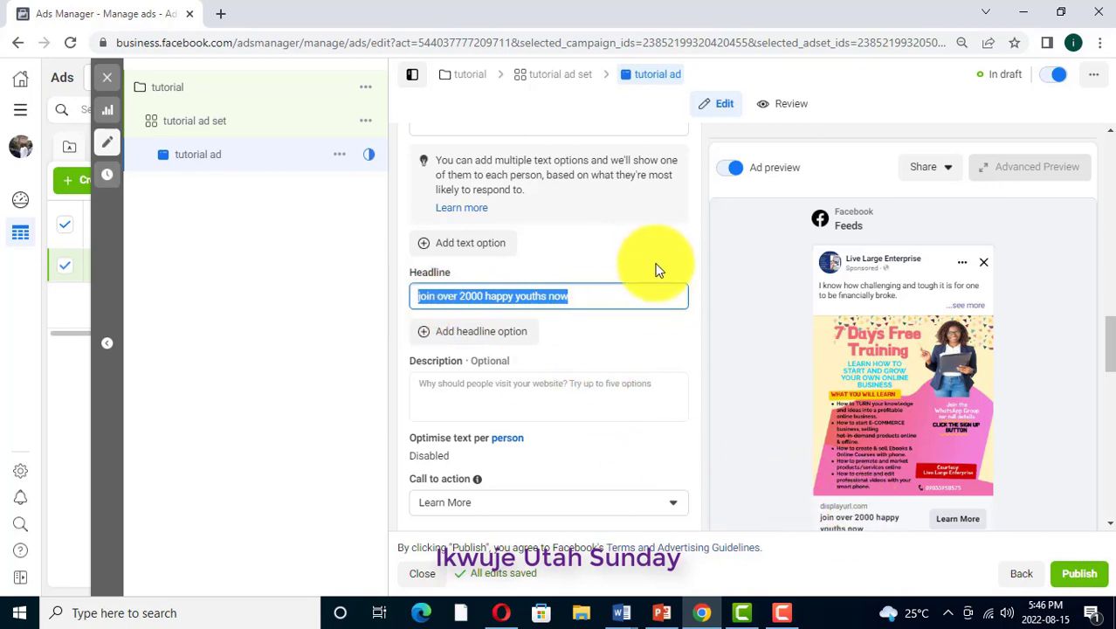
Set the ad's call to action to Order Now
scroll(566, 370, "down", 2)
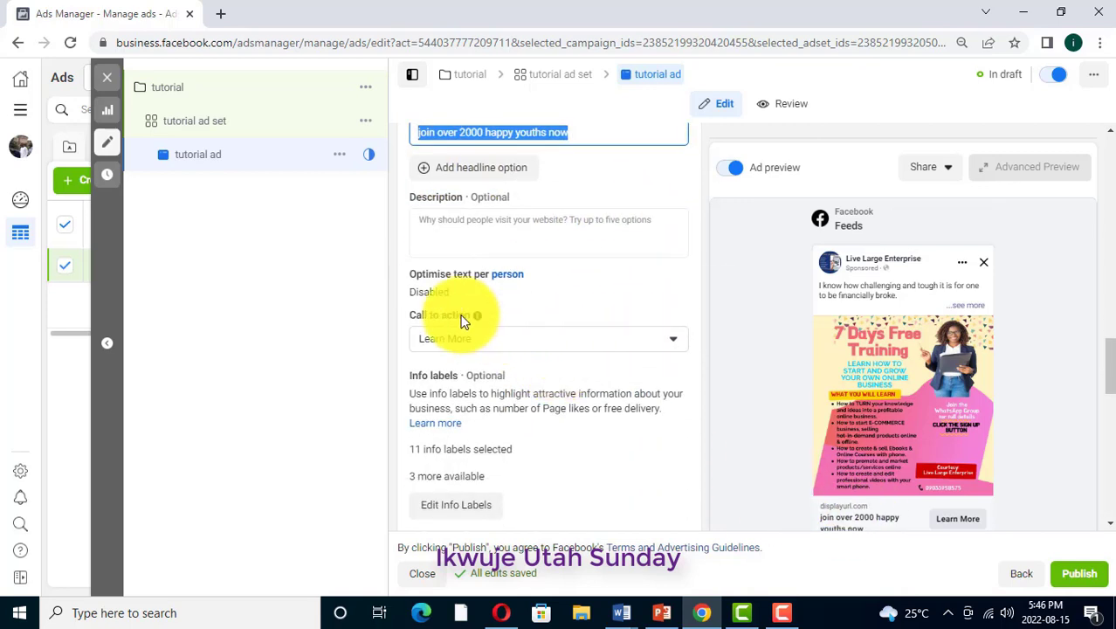
mouse_move(428, 325)
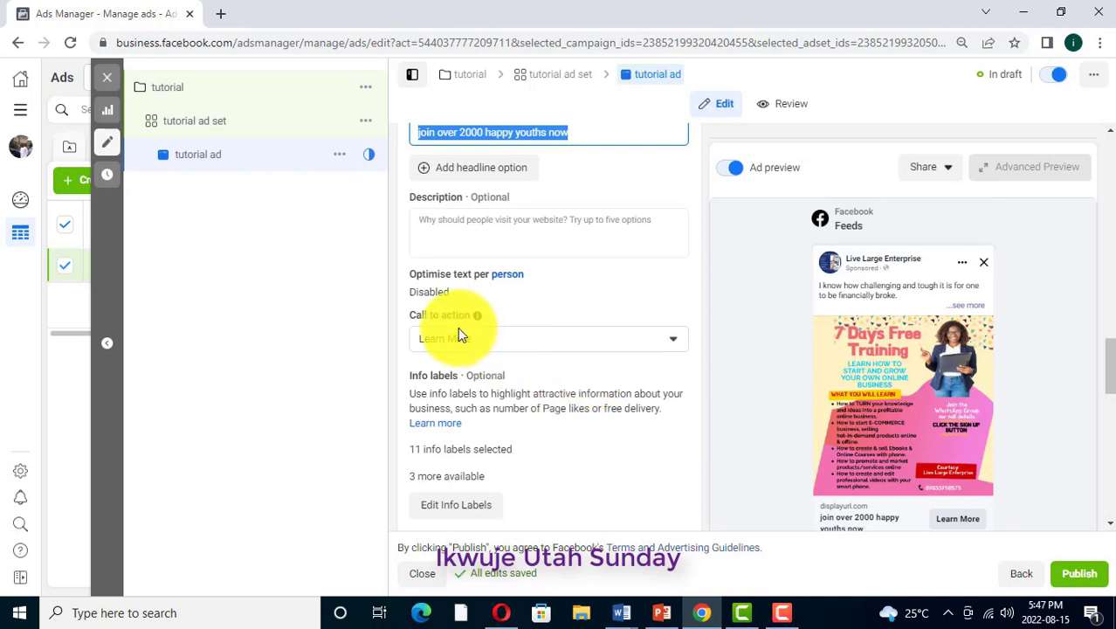
left_click(671, 339)
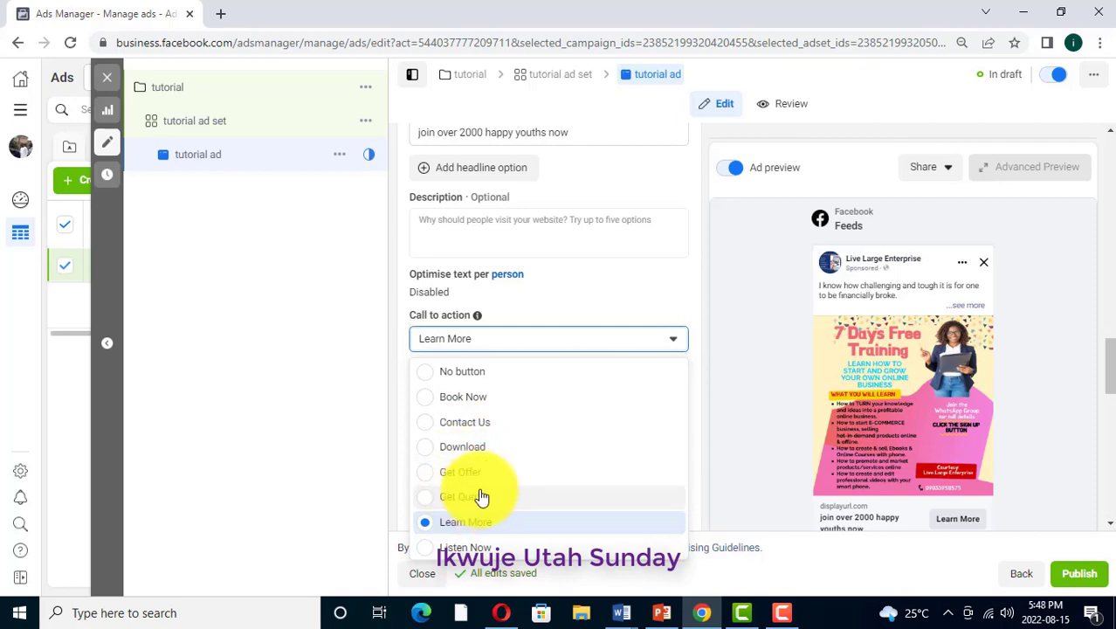
scroll(476, 498, "down", 1)
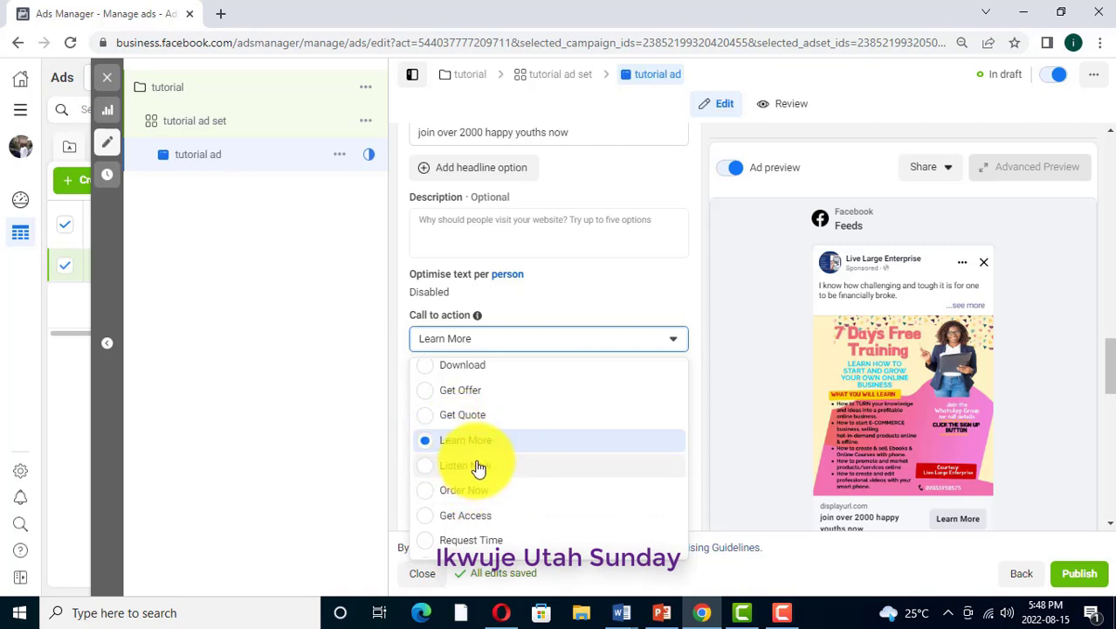
left_click(430, 492)
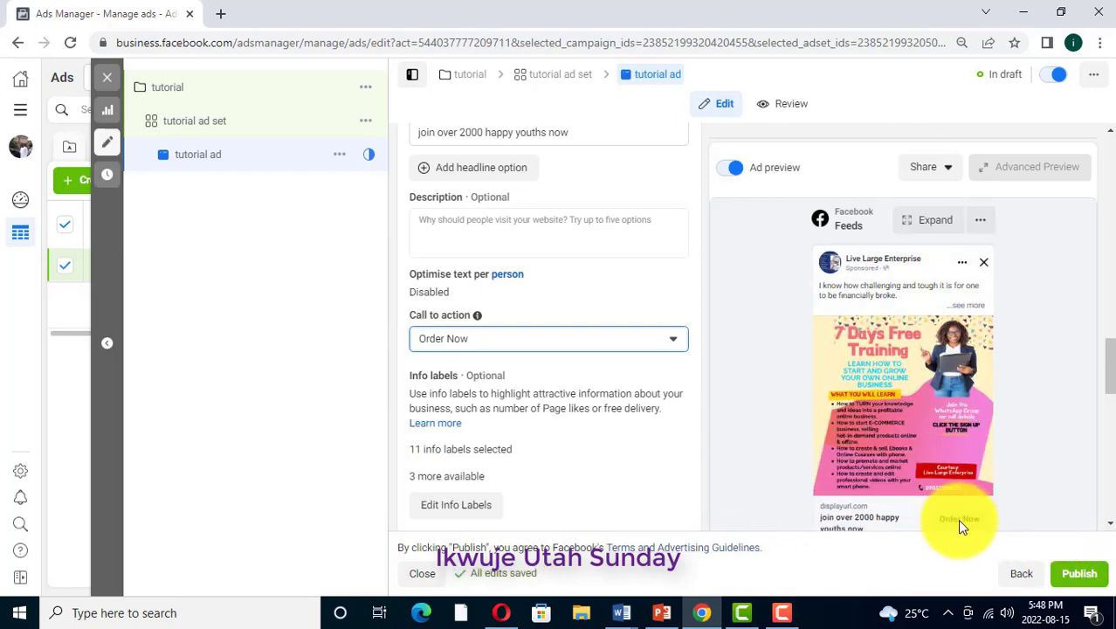
Enter growmoney.com.ng as the website URL for the ad's Website destination
scroll(568, 344, "down", 4)
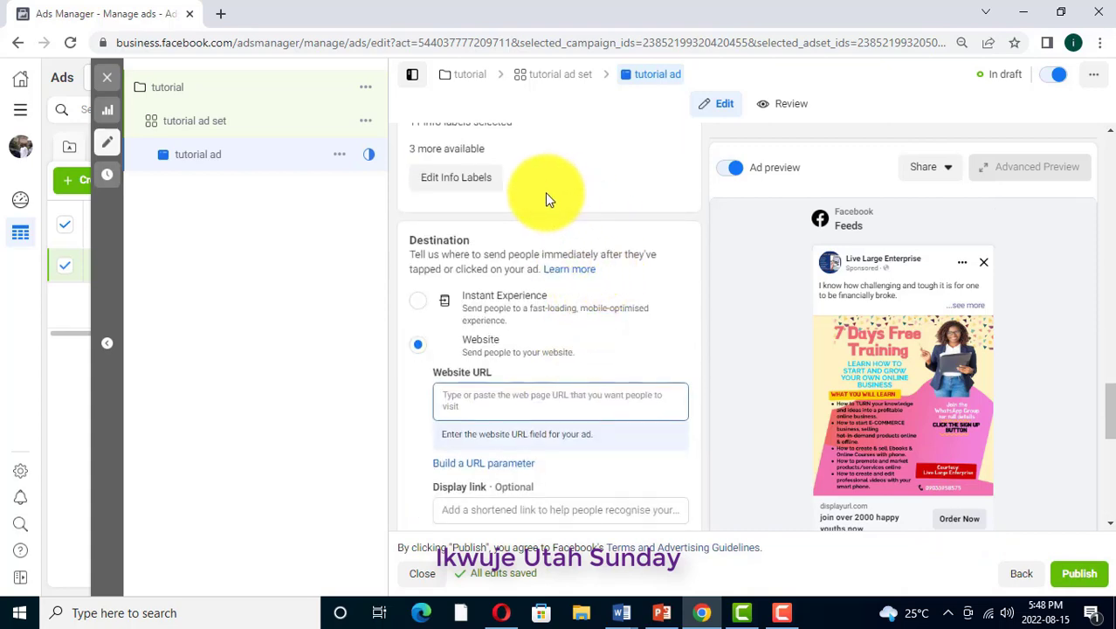
scroll(547, 218, "up", 2)
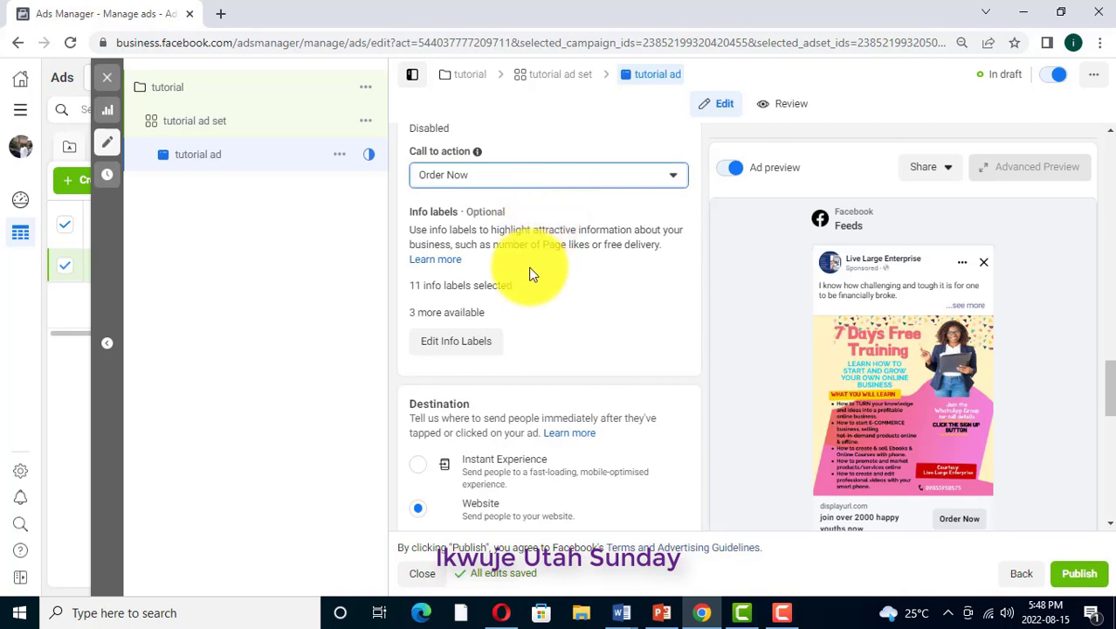
scroll(536, 287, "down", 1)
scroll(536, 286, "down", 2)
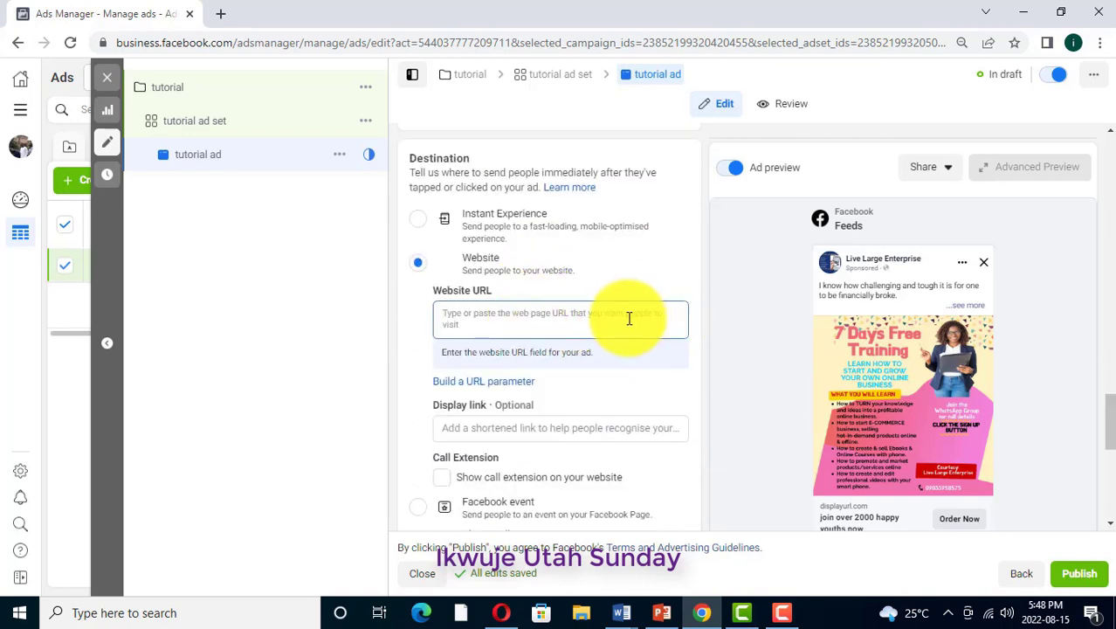
left_click(668, 316)
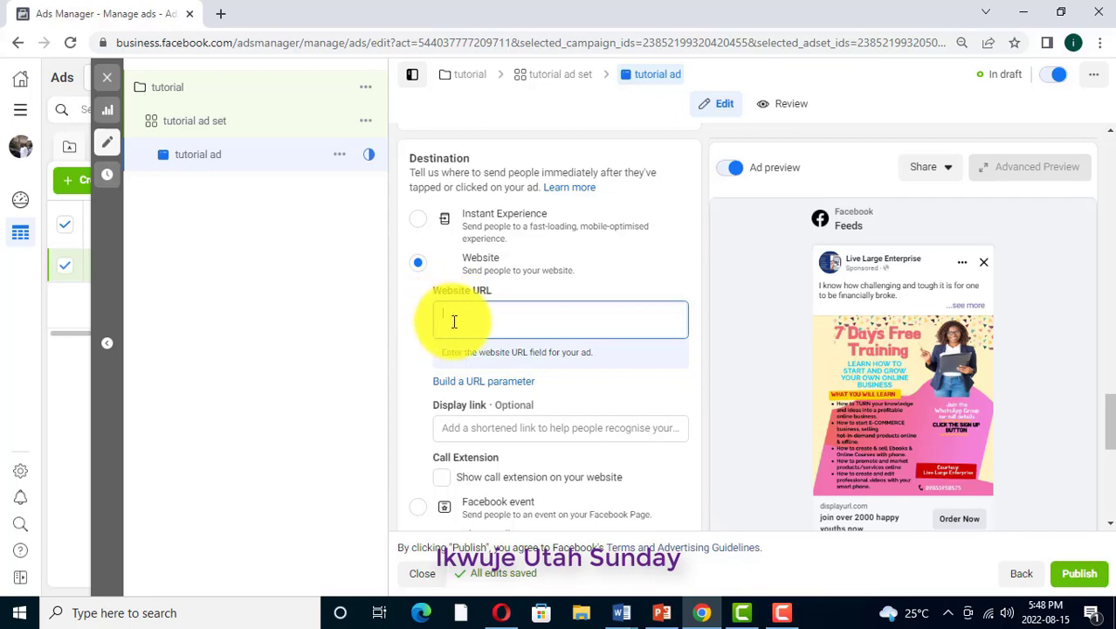
type("g")
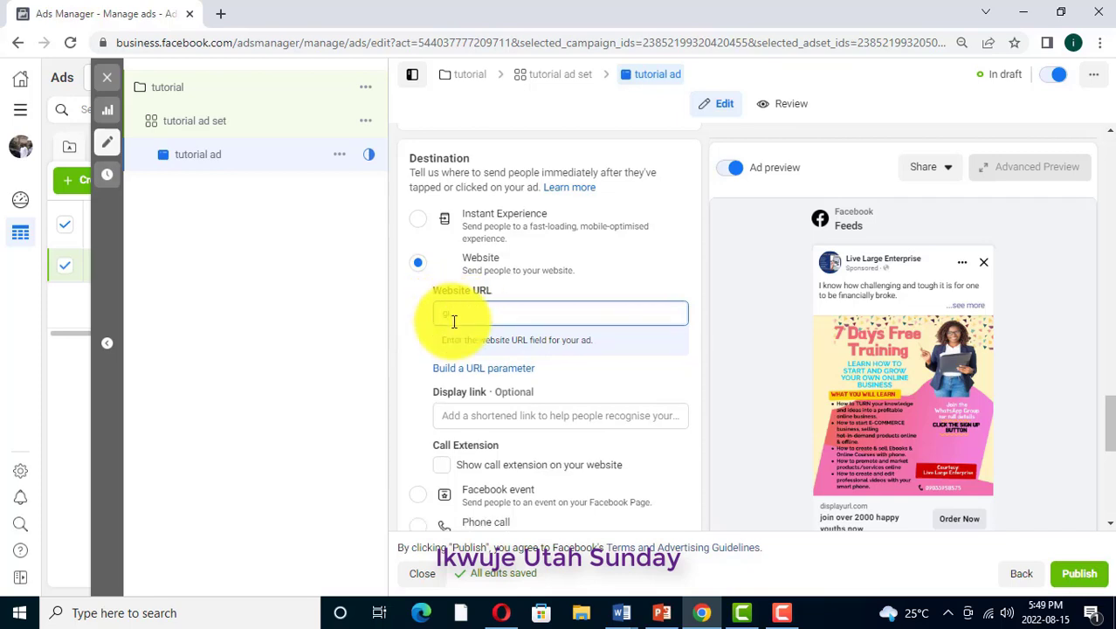
type("rowmone")
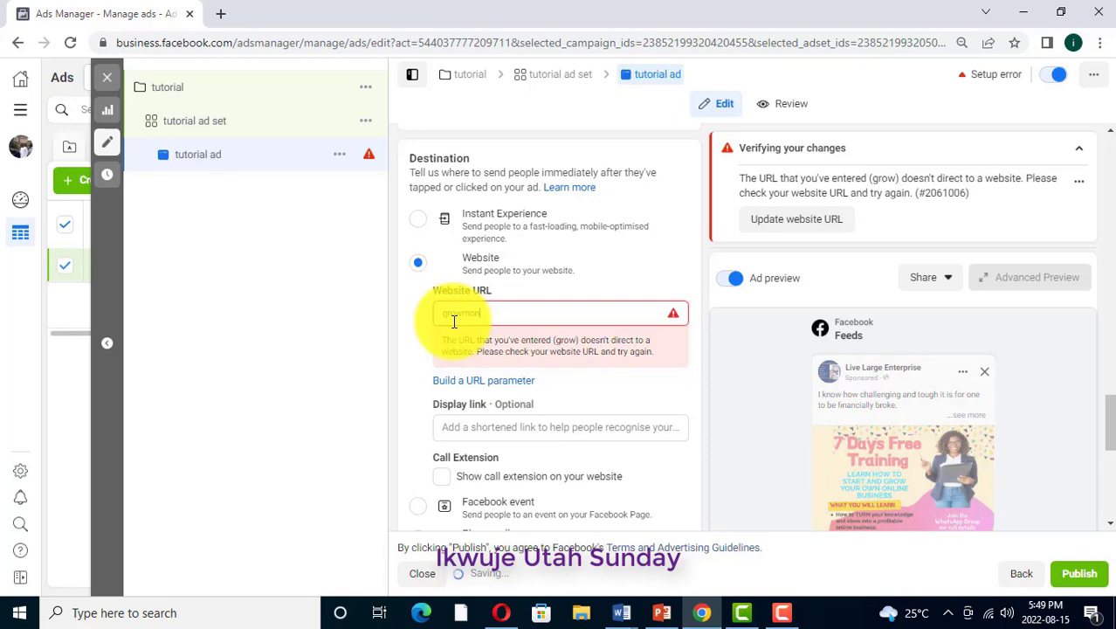
type("y.co")
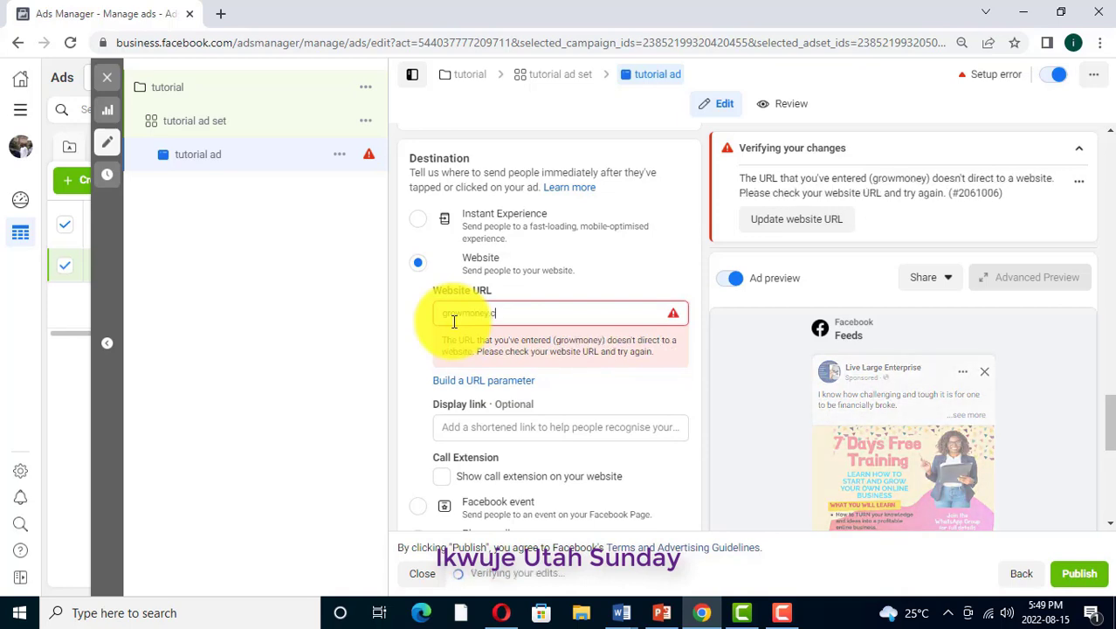
type("m.ng")
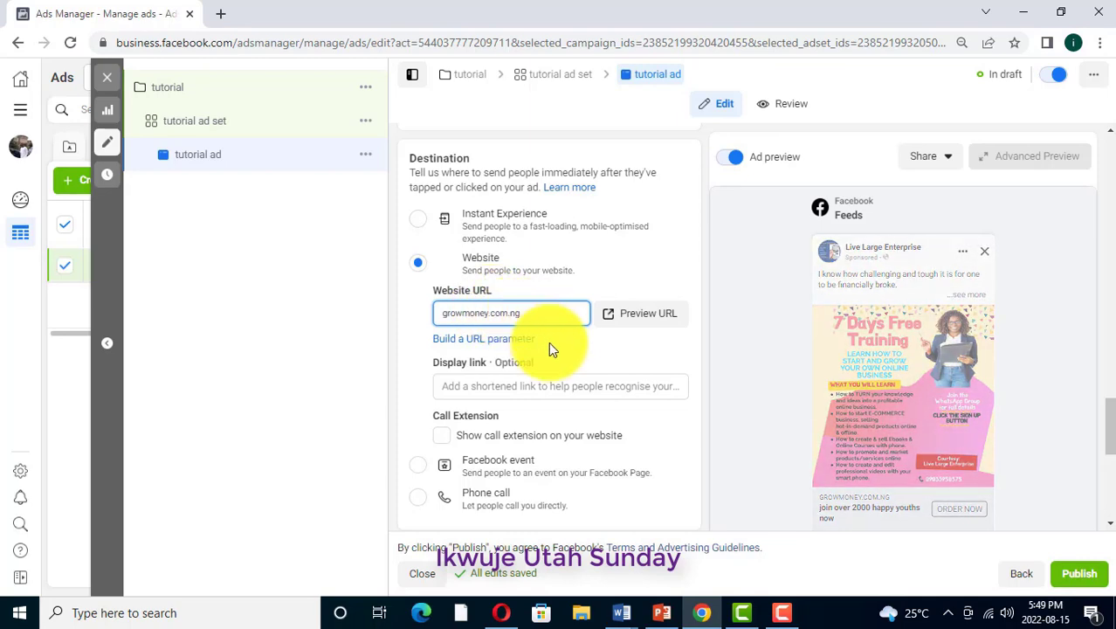
Review the ad's display link, call extension, alternative destinations, languages and tracking settings
scroll(550, 345, "down", 1)
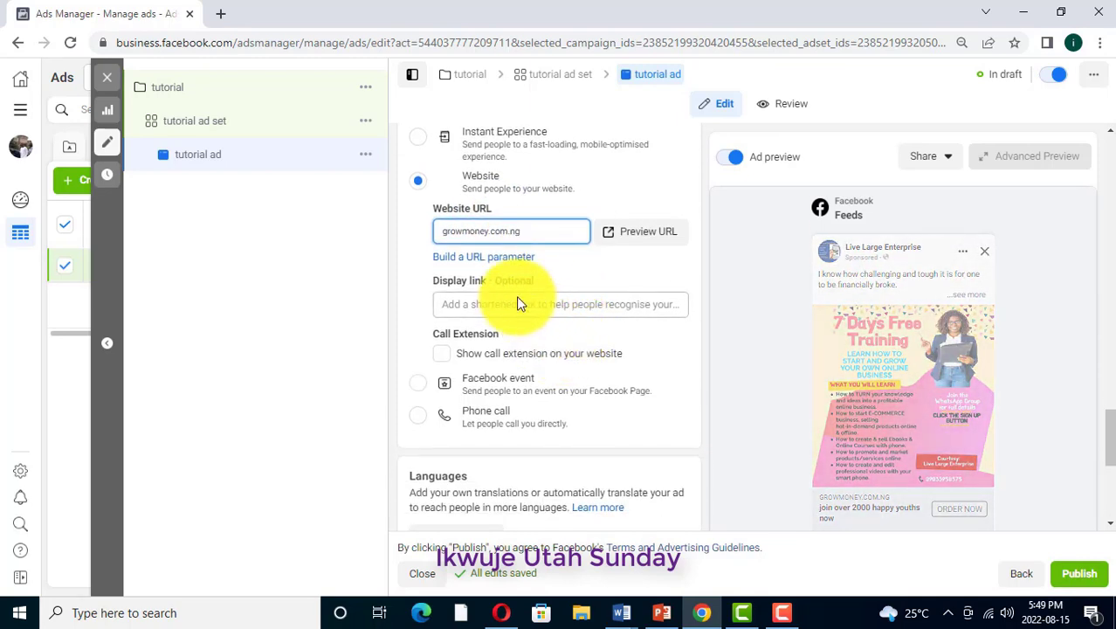
scroll(570, 357, "down", 2)
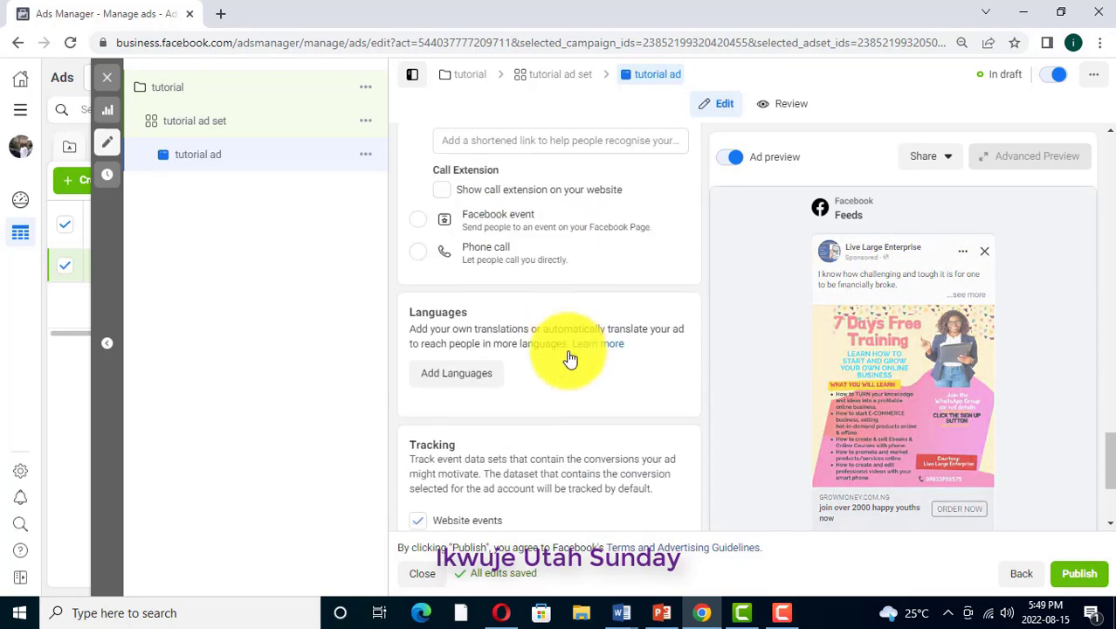
scroll(567, 350, "down", 2)
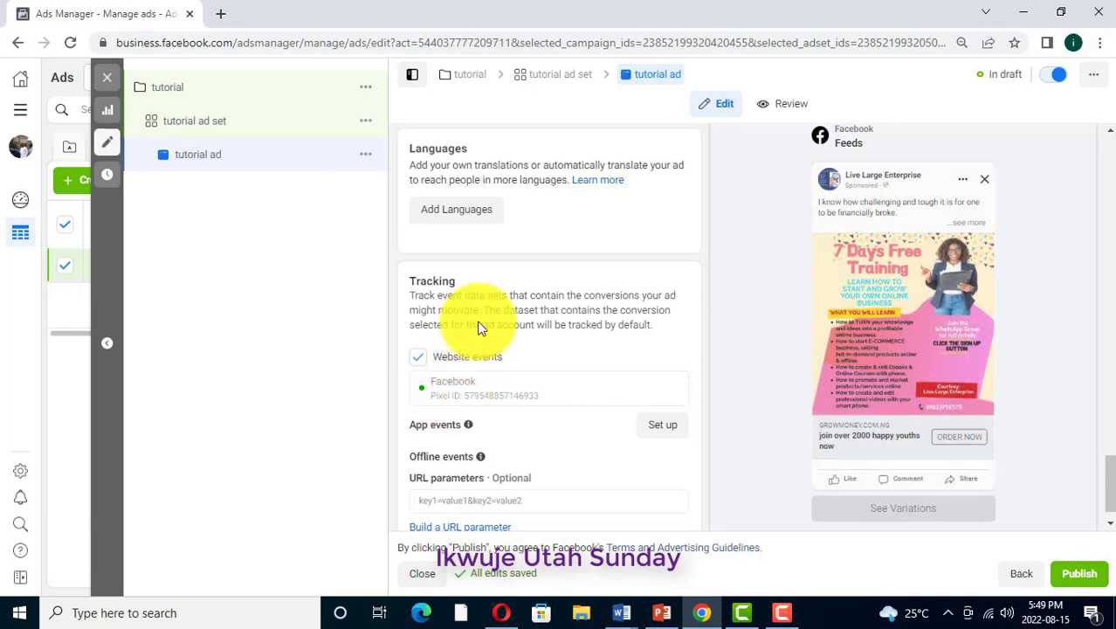
scroll(520, 236, "up", 2)
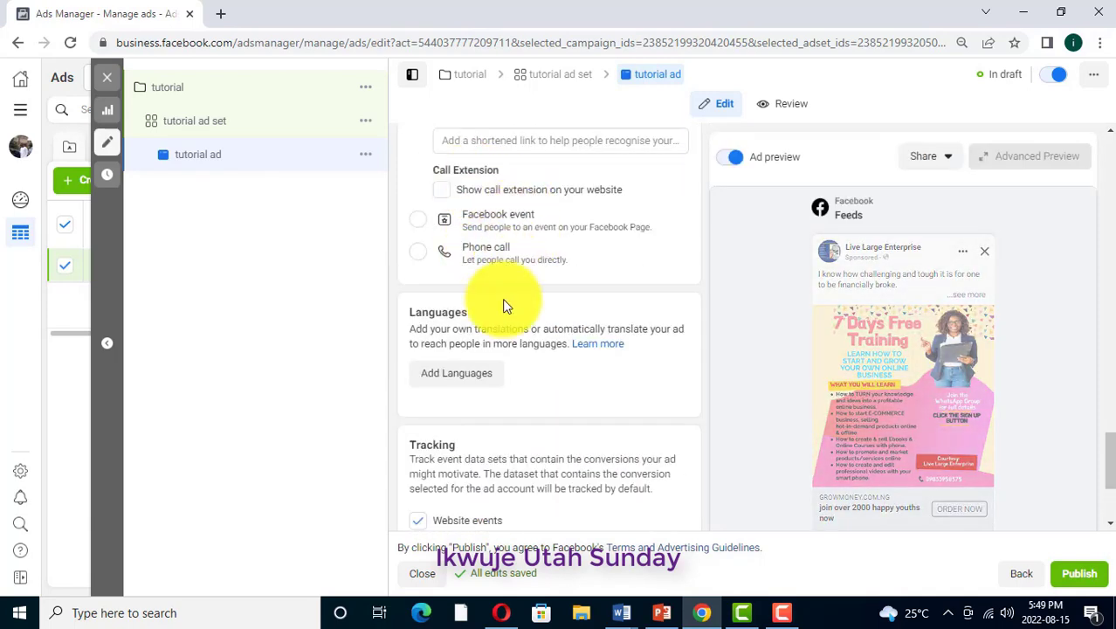
scroll(501, 312, "up", 2)
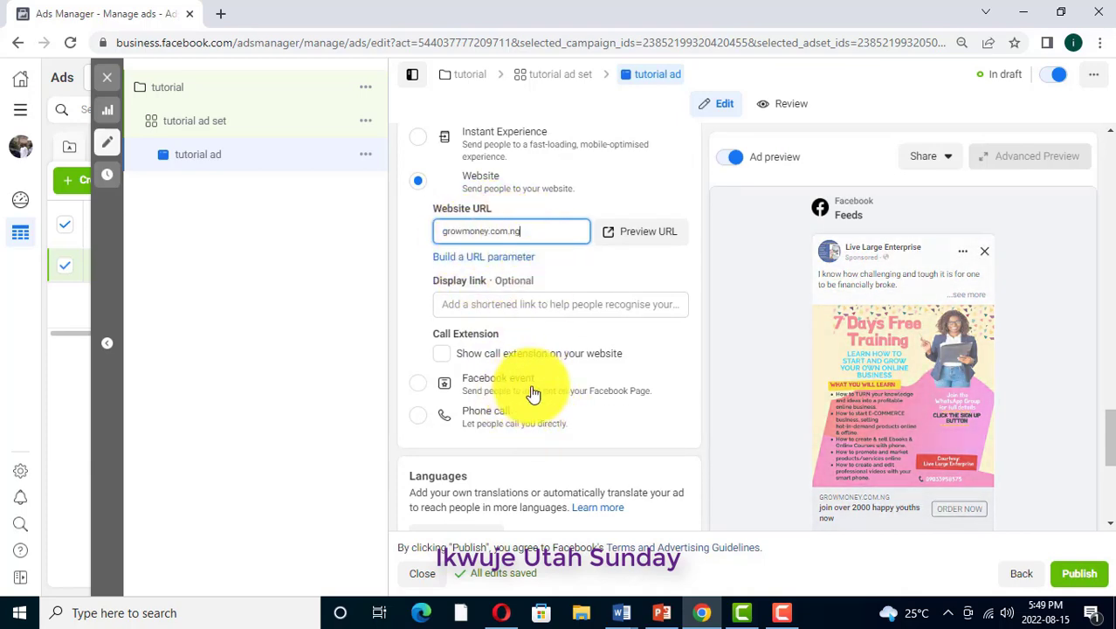
scroll(523, 393, "down", 3)
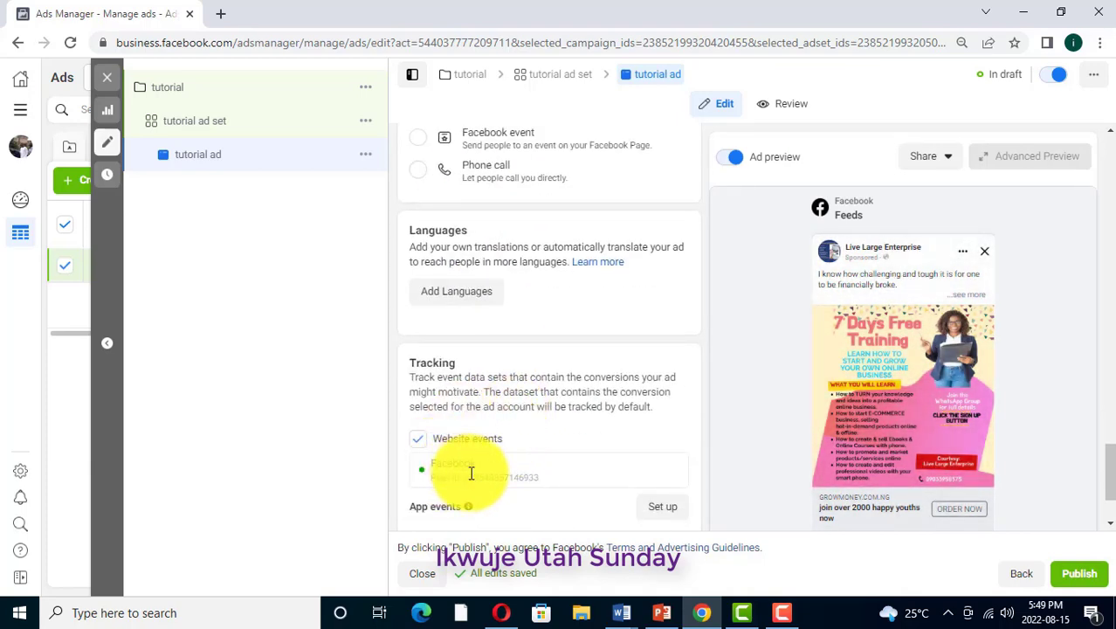
scroll(491, 469, "down", 1)
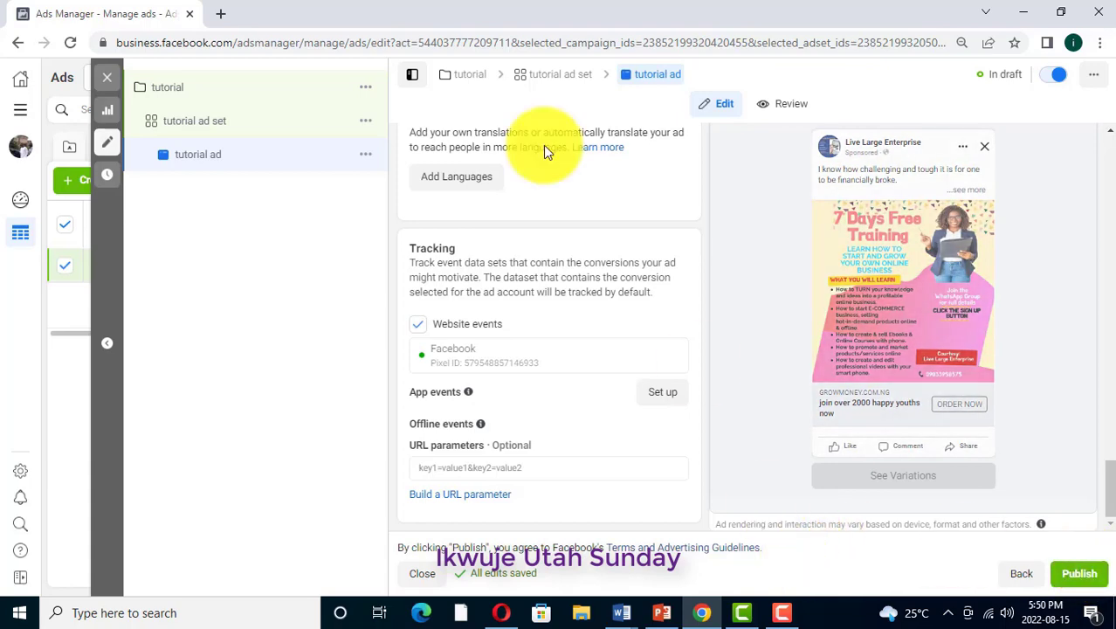
scroll(614, 325, "up", 1)
scroll(614, 325, "up", 10)
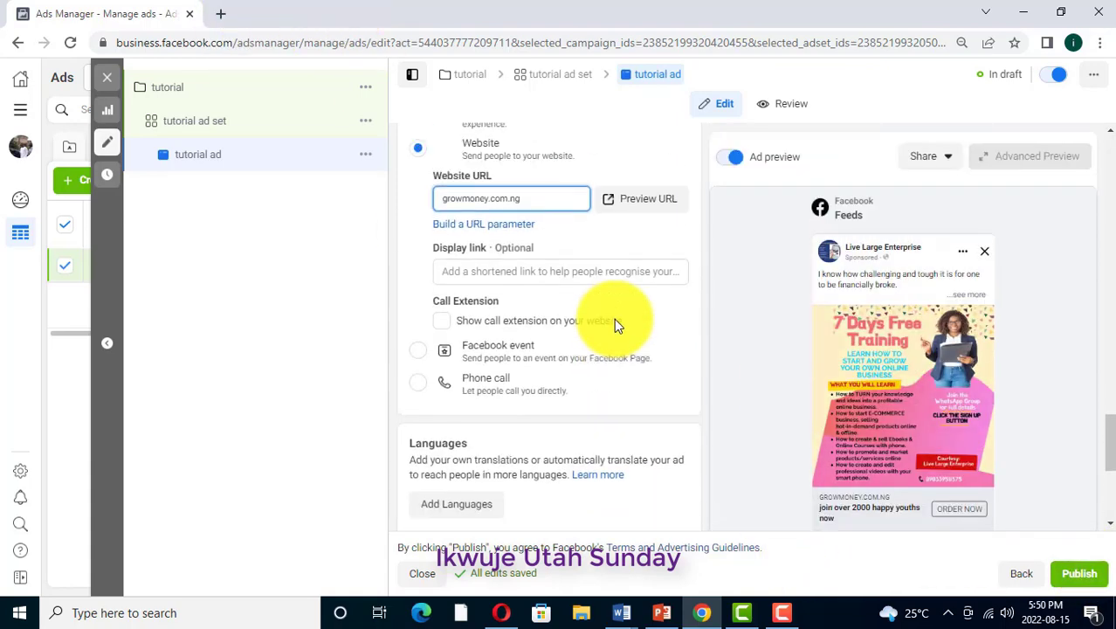
Check the primary text and headline against the ad preview and publish the tutorial ad
scroll(581, 290, "up", 10)
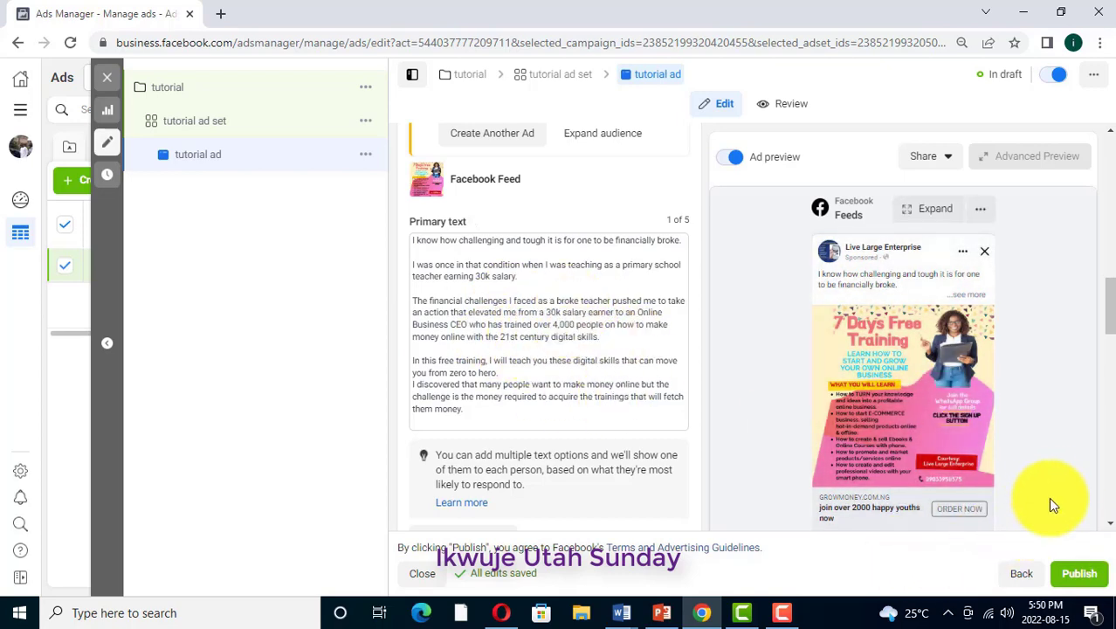
scroll(1055, 515, "down", 3)
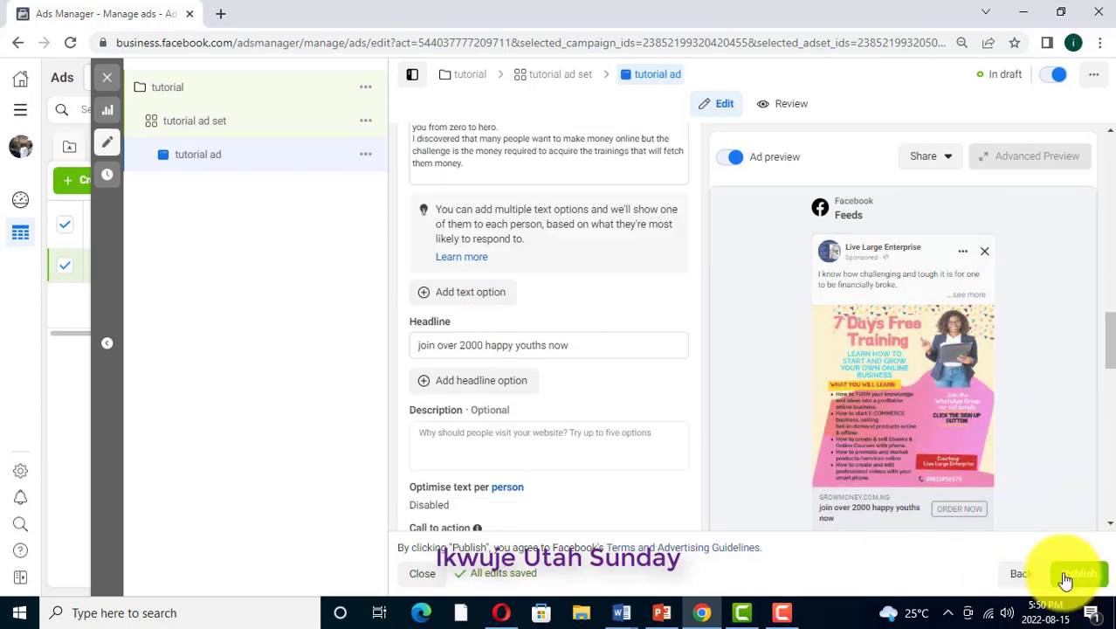
left_click(1074, 576)
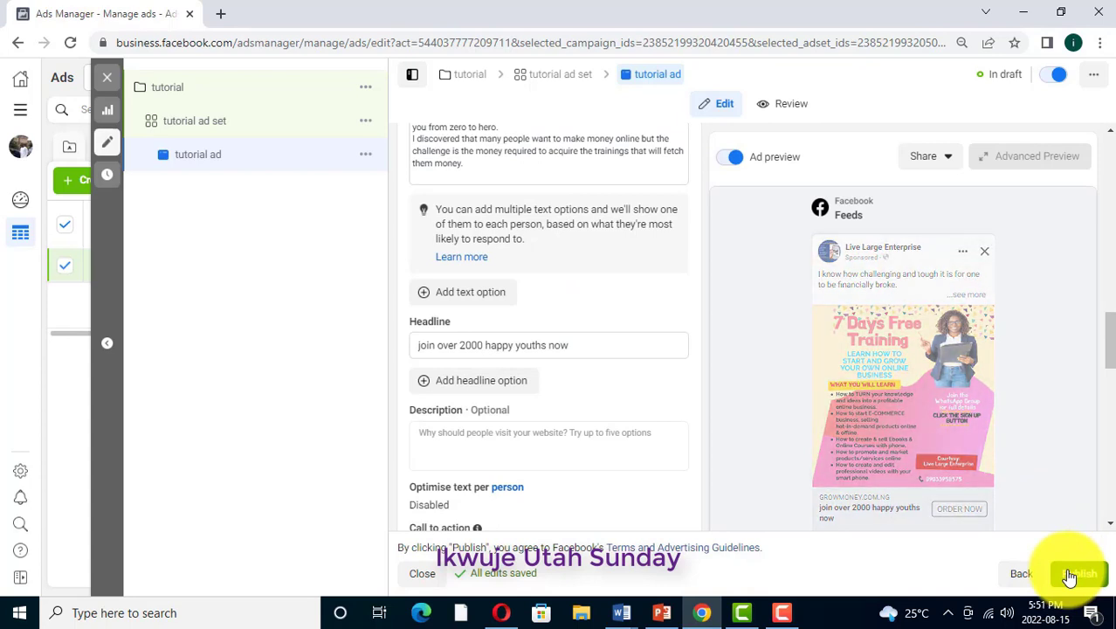